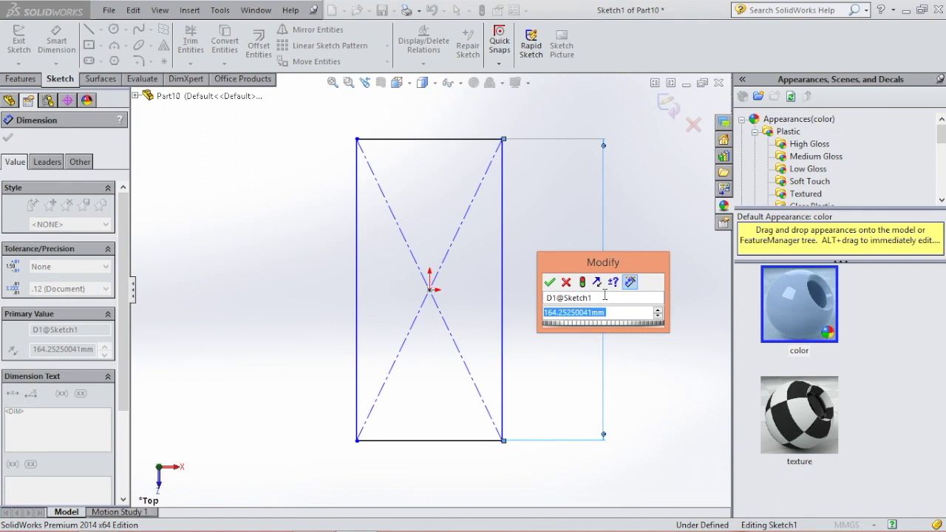
Step: Dimension the center rectangle to 31.8 mm high and 15.8 mm wide
{"action": "type", "text": ".8"}
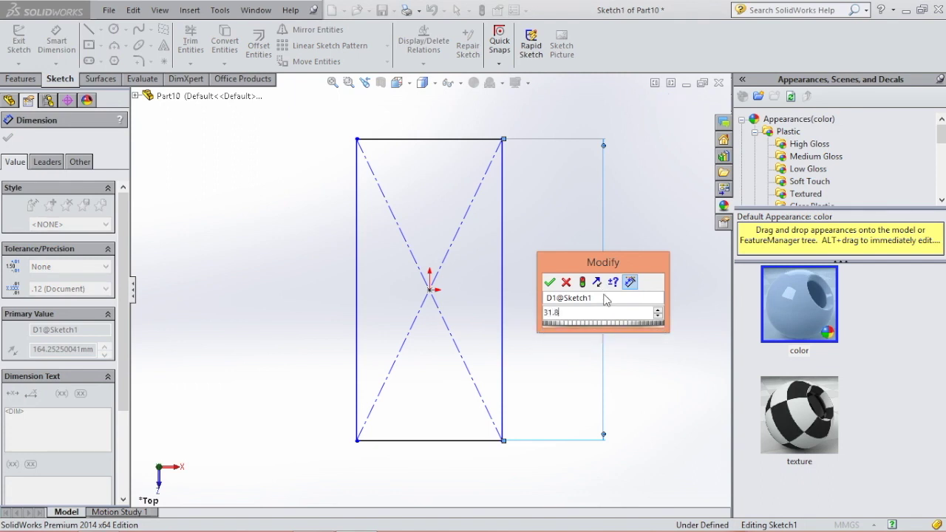
{"action": "key", "text": "Return"}
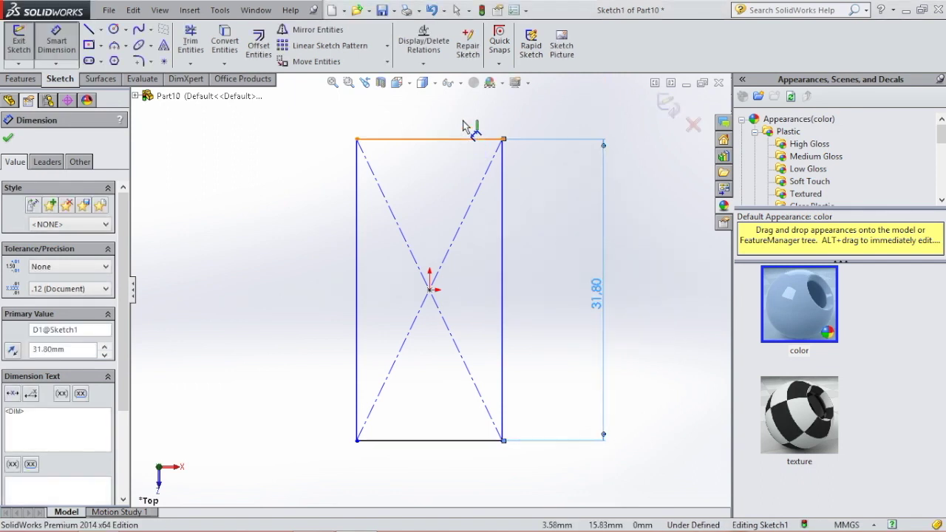
{"action": "left_click", "coordinate": [469, 138]}
{"action": "left_click", "coordinate": [460, 111]}
{"action": "type", "text": "1"}
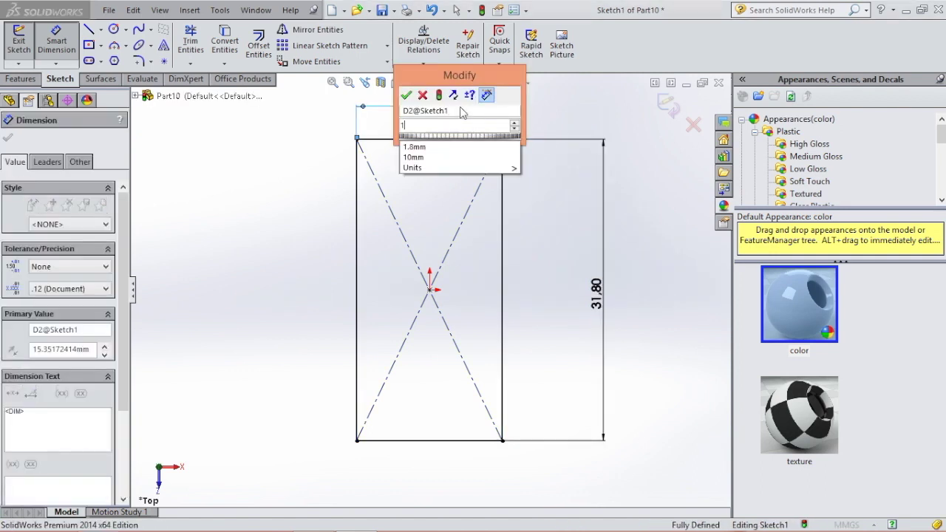
{"action": "type", "text": "5.8"}
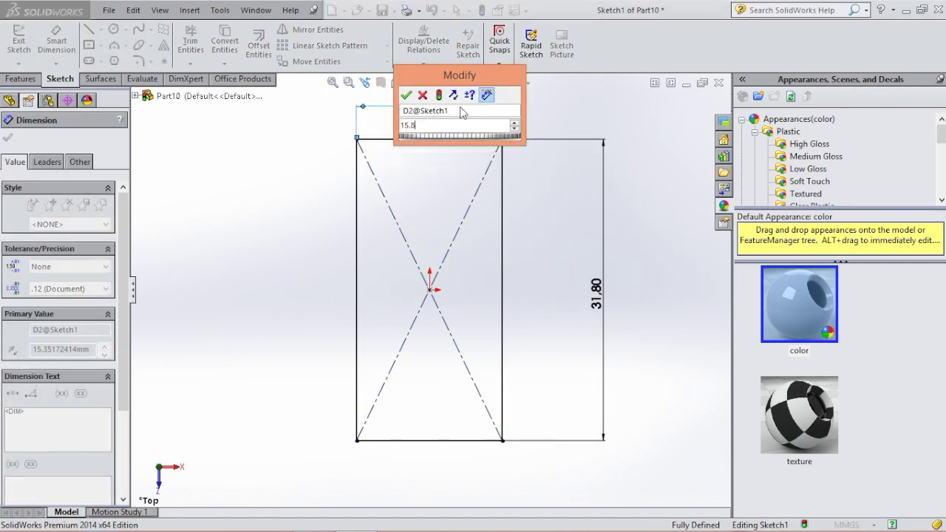
{"action": "key", "text": "Return"}
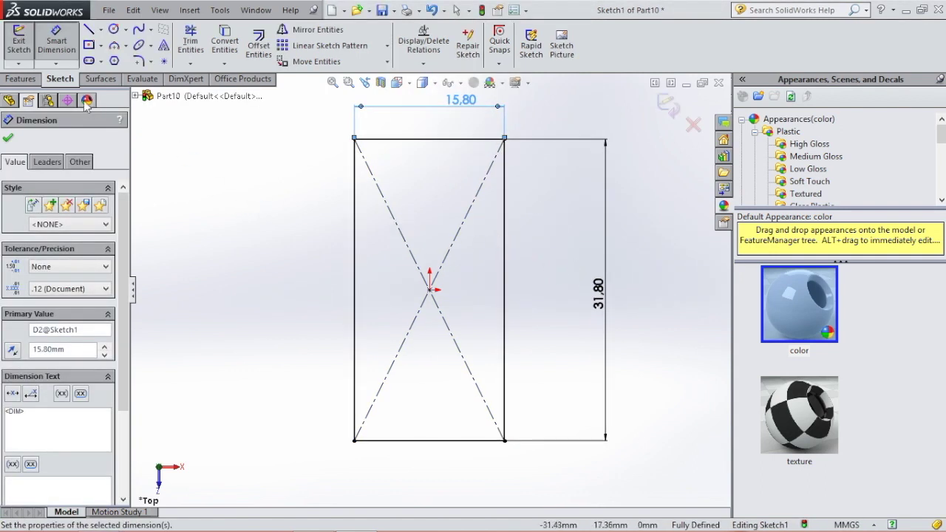
Step: Extrude the rectangle sketch as a blind boss with a depth of 9.6 mm
{"action": "left_click", "coordinate": [24, 80]}
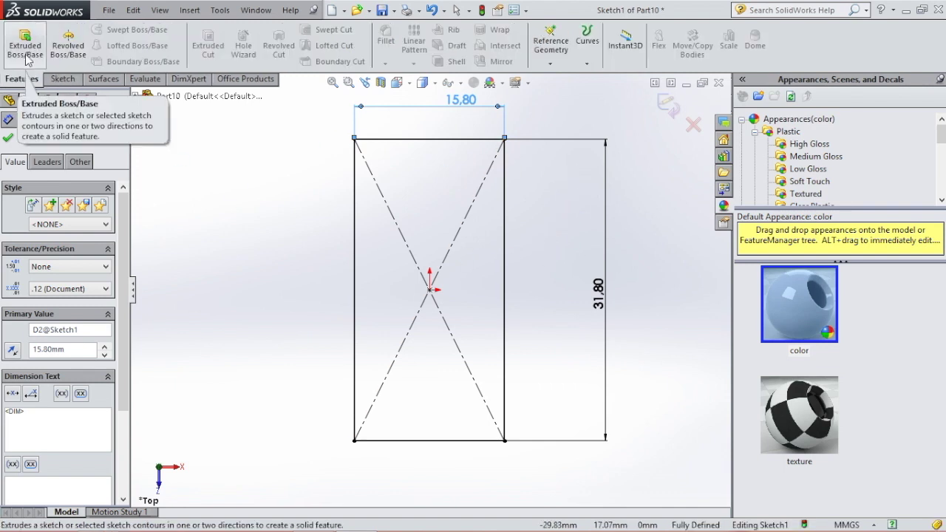
{"action": "left_click", "coordinate": [28, 57]}
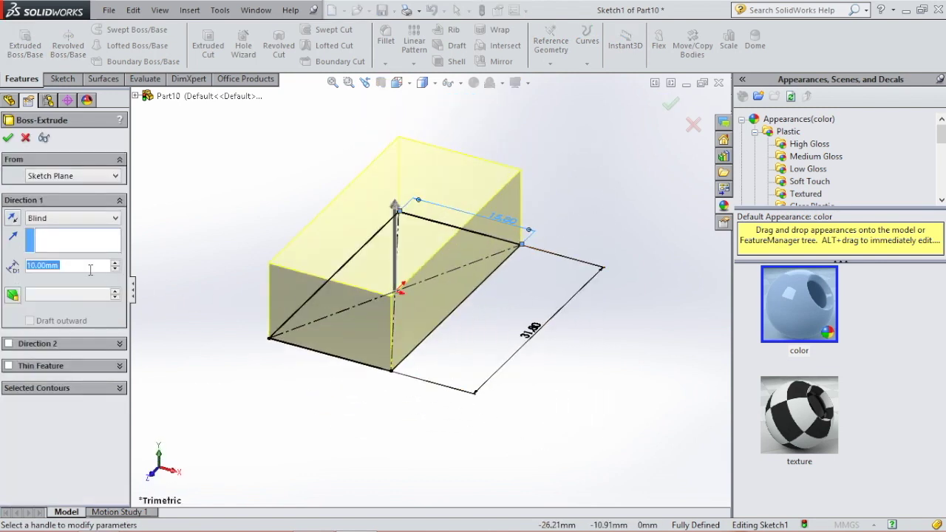
{"action": "type", "text": "9."}
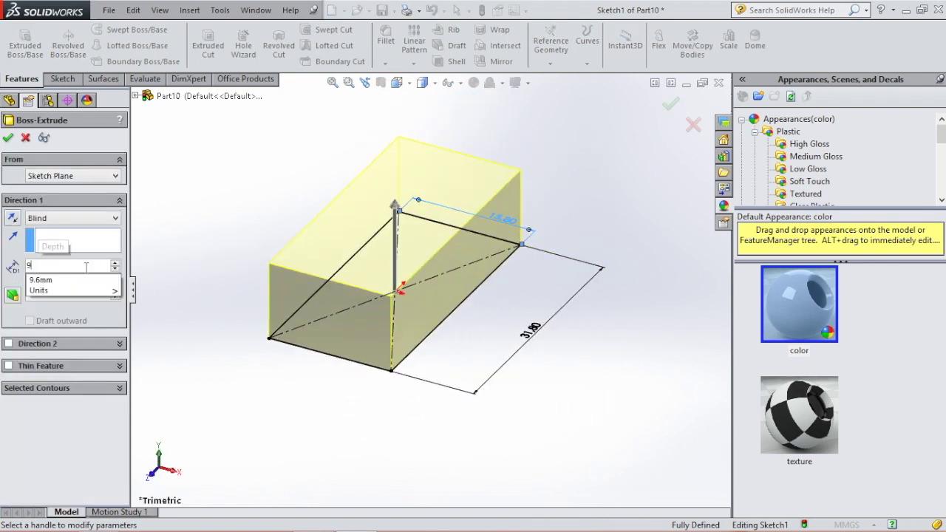
{"action": "type", "text": "6"}
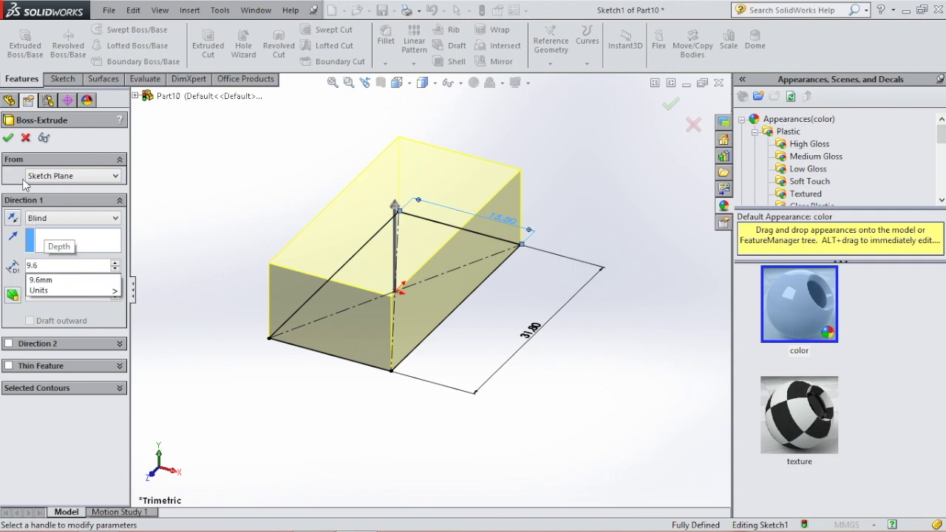
{"action": "key", "text": "Return"}
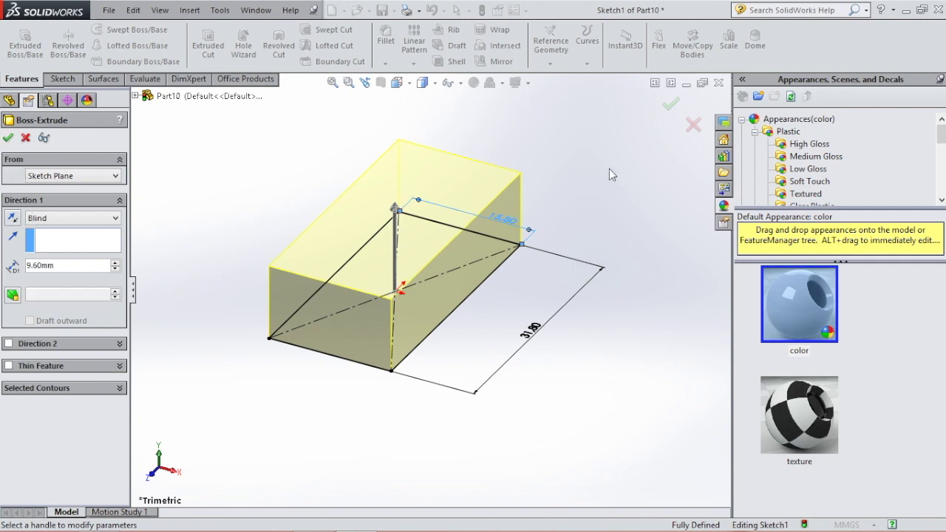
{"action": "left_click", "coordinate": [671, 106]}
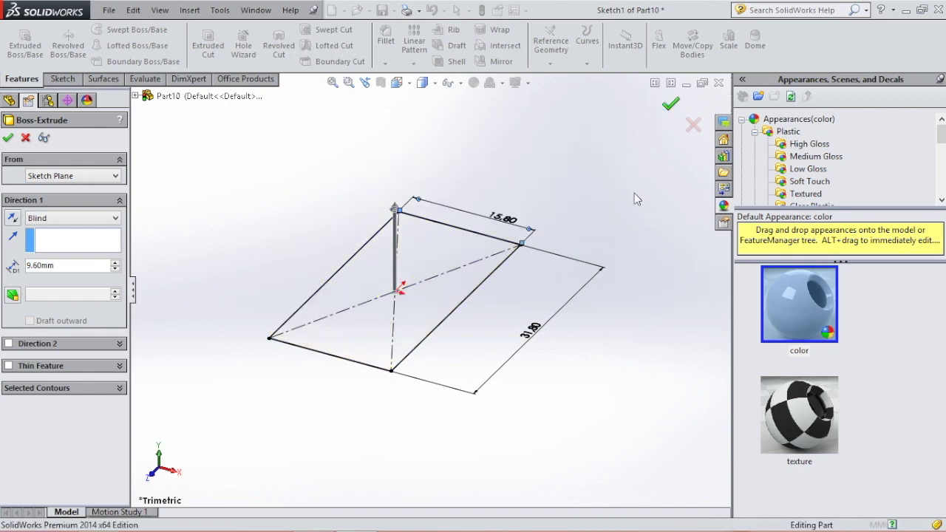
Step: Start a sketch on the block's top face and draw a circle about 5.4 mm in diameter near the face's upper-left corner
{"action": "scroll", "coordinate": [564, 264], "scroll_direction": "up", "scroll_amount": 4}
{"action": "middle_click_drag", "start_coordinate": [503, 279], "coordinate": [448, 246]}
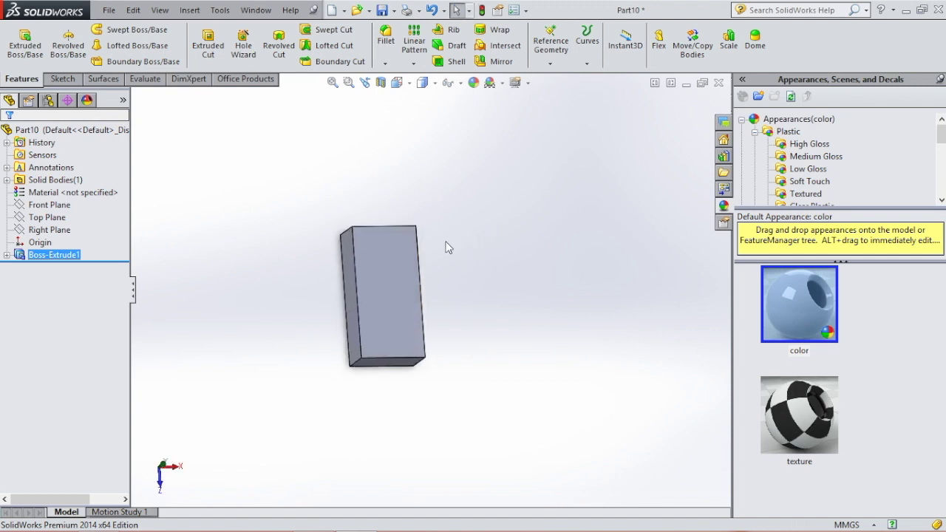
{"action": "left_click", "coordinate": [367, 243]}
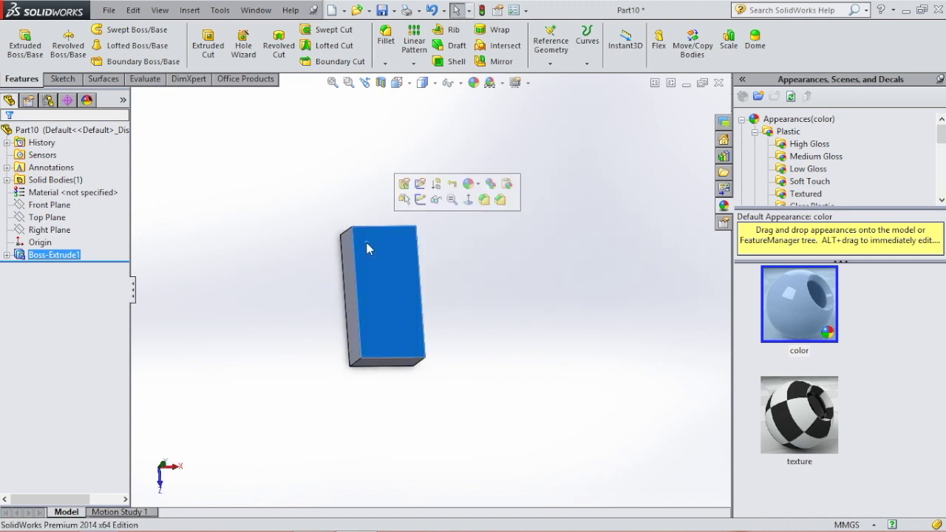
{"action": "left_click", "coordinate": [420, 199]}
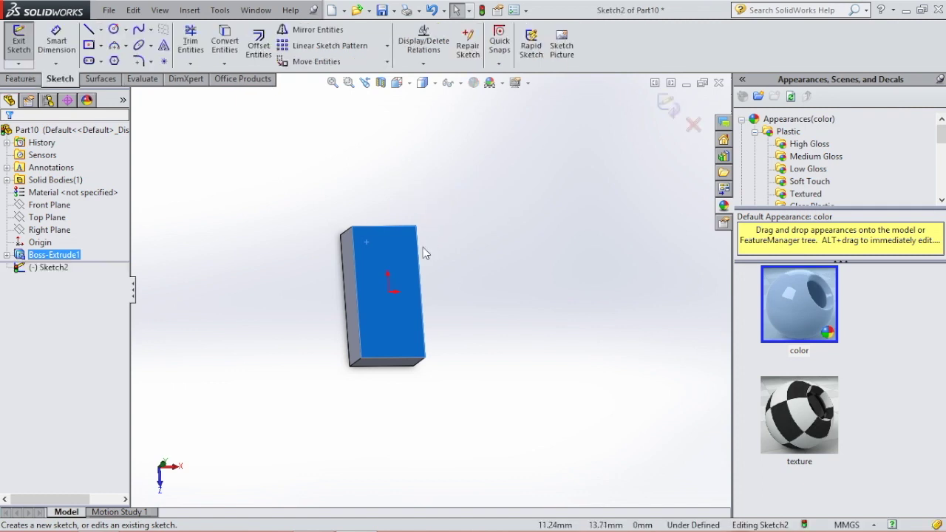
{"action": "key", "text": "space"}
{"action": "left_click", "coordinate": [552, 371]}
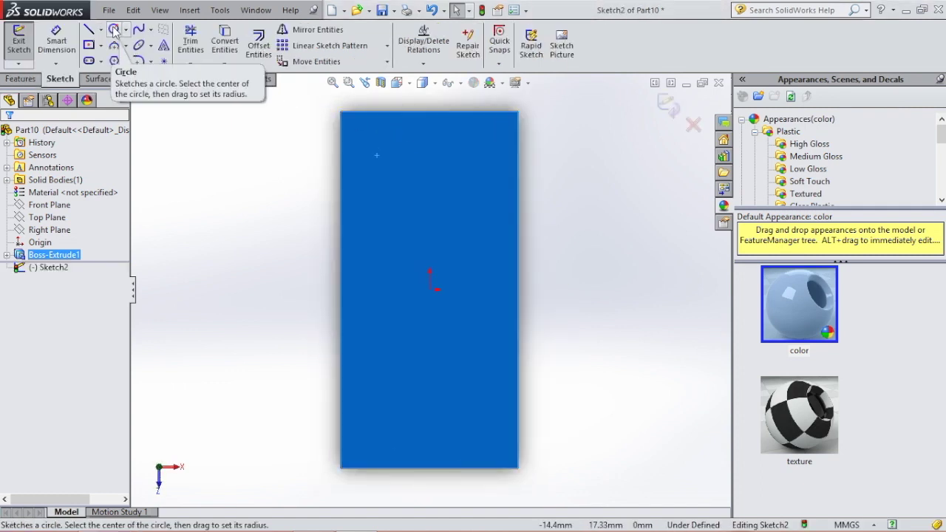
{"action": "left_click", "coordinate": [114, 31]}
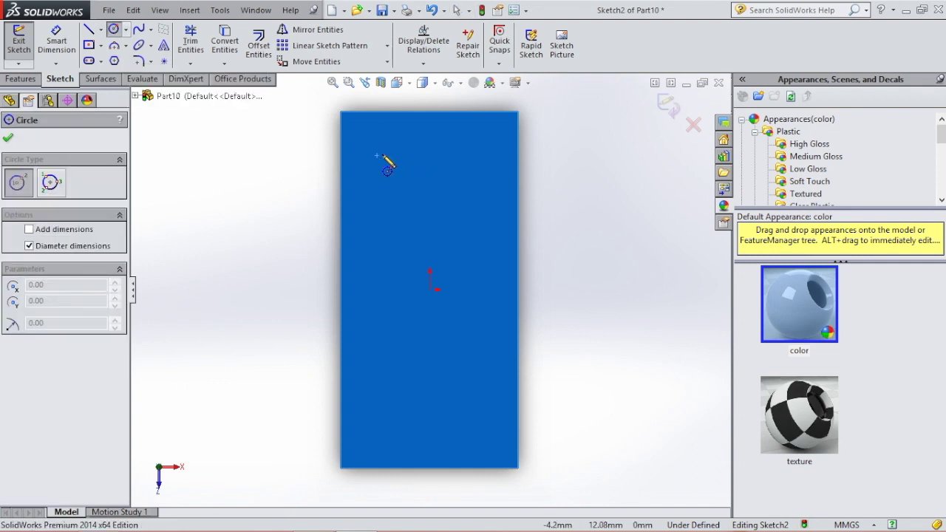
{"action": "left_click", "coordinate": [386, 156]}
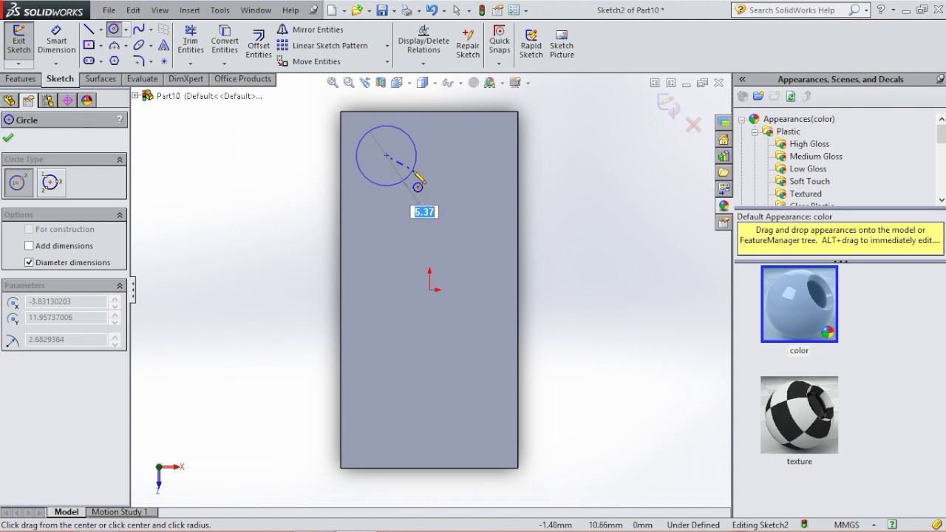
{"action": "left_click", "coordinate": [414, 175]}
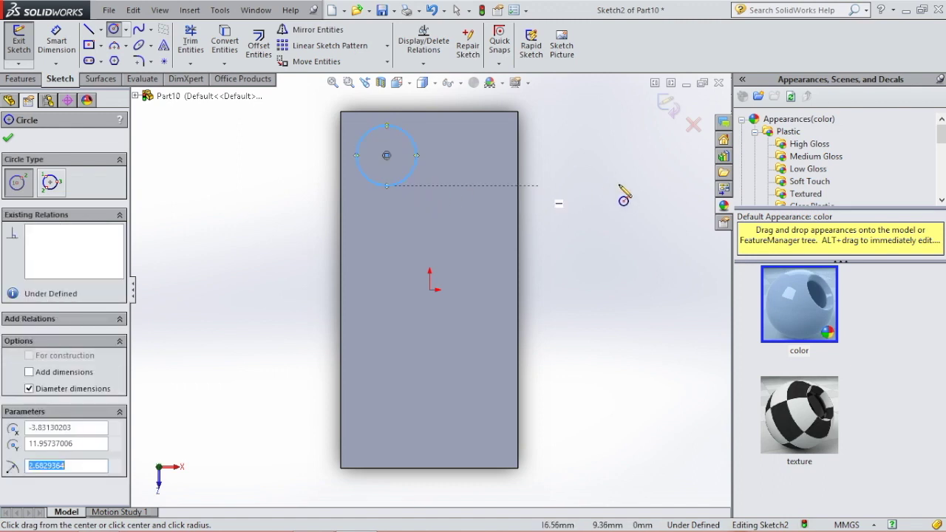
{"action": "key", "text": "Escape"}
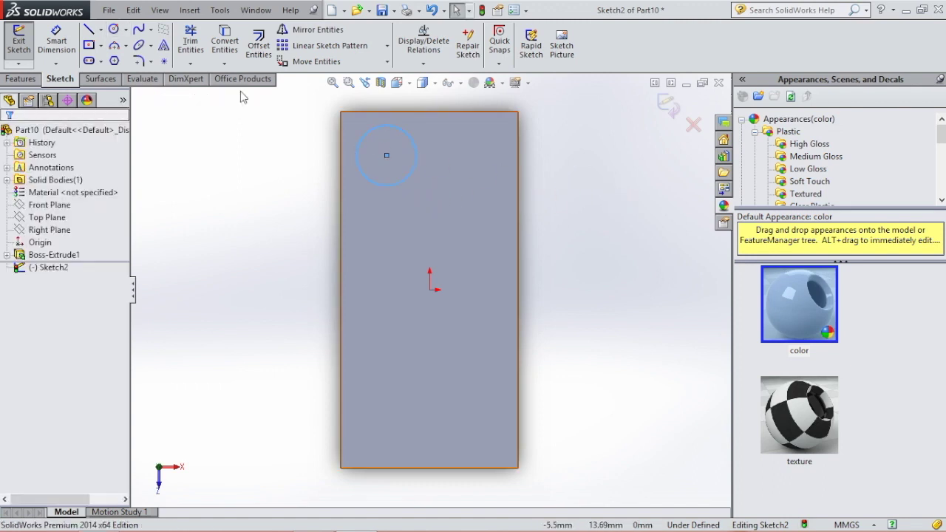
Step: Draw a vertical centerline from the circle's center to the face's upper edge and a horizontal one to its left edge
{"action": "left_click", "coordinate": [102, 30]}
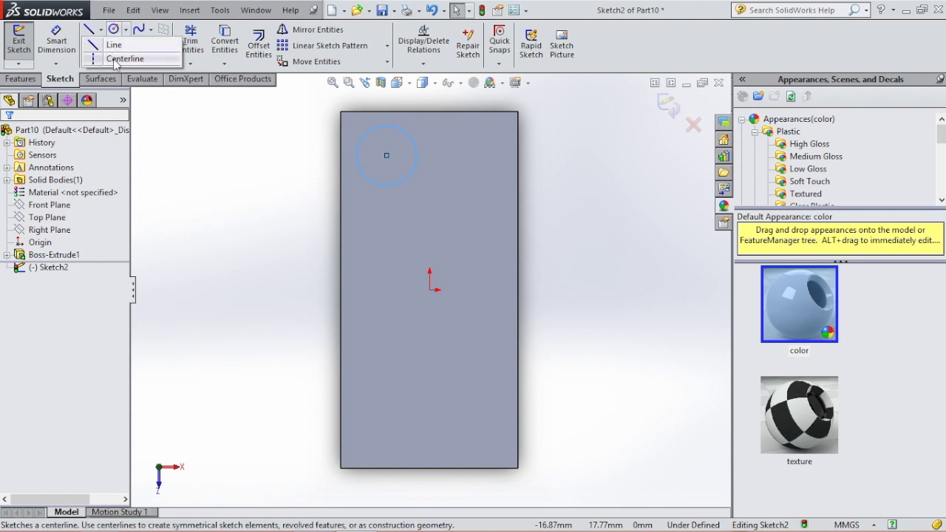
{"action": "left_click", "coordinate": [118, 59]}
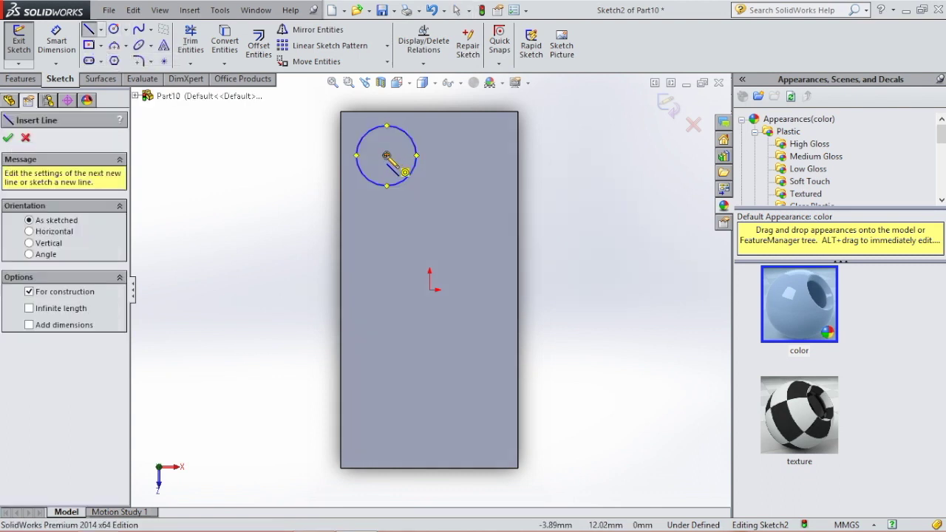
{"action": "left_click", "coordinate": [386, 155]}
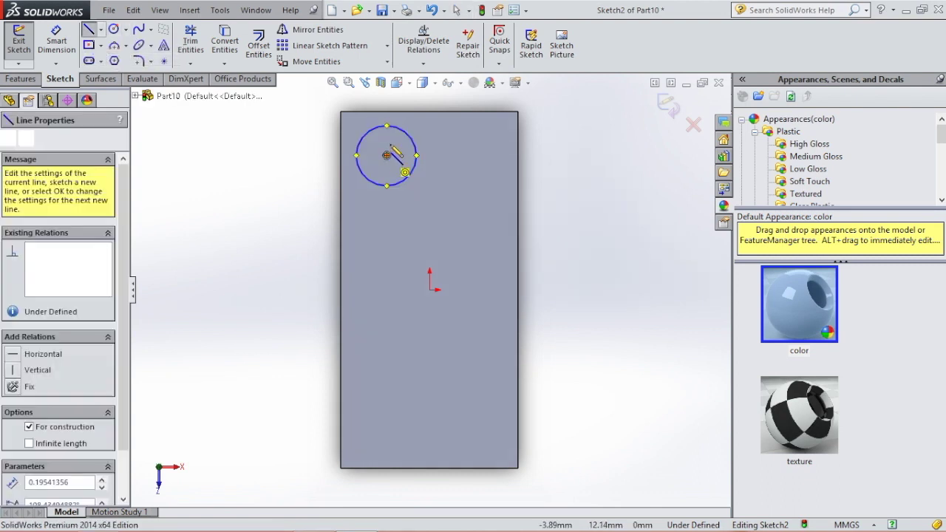
{"action": "left_click", "coordinate": [387, 112]}
{"action": "key", "text": "Escape"}
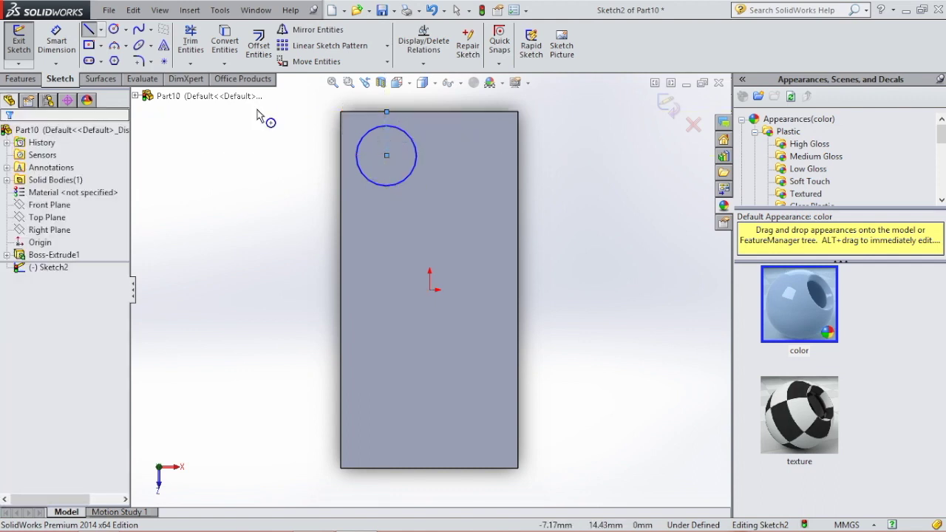
{"action": "left_click", "coordinate": [101, 29]}
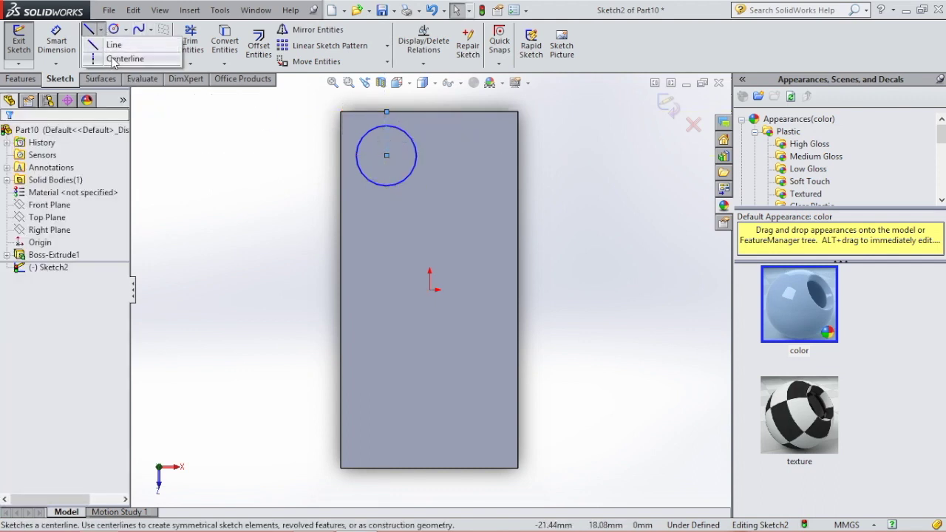
{"action": "left_click", "coordinate": [113, 59]}
{"action": "left_click", "coordinate": [353, 161]}
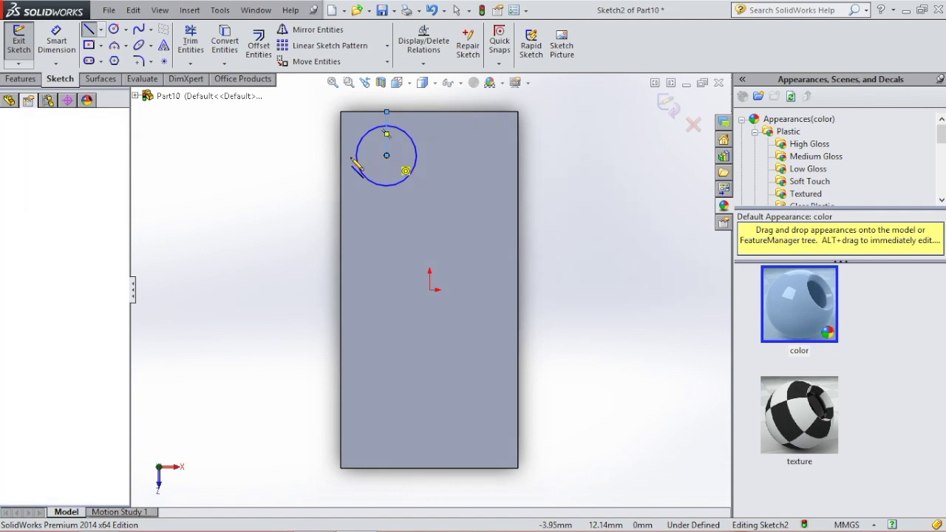
{"action": "left_click", "coordinate": [386, 111]}
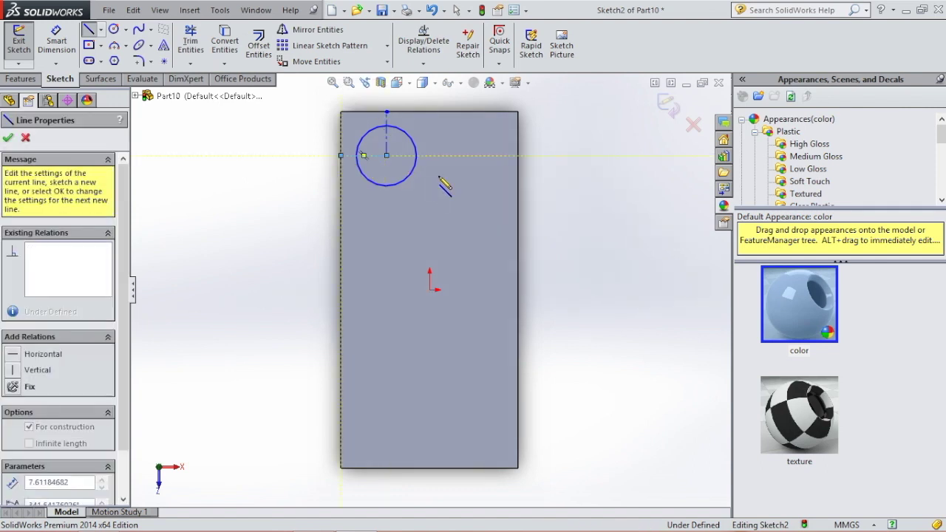
{"action": "key", "text": "Escape"}
Step: Dimension the horizontal and vertical centerlines to 3.9 mm each to locate the circle's center from the two edges
{"action": "left_click", "coordinate": [58, 46]}
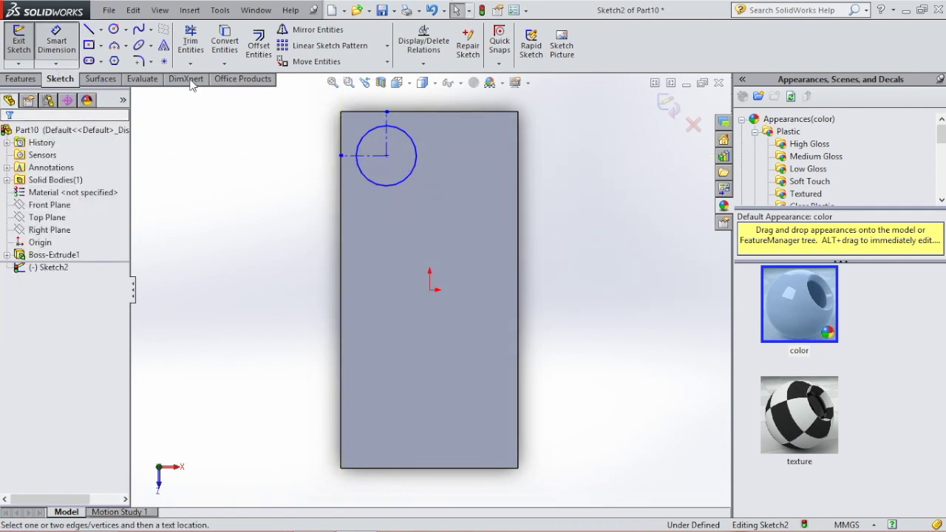
{"action": "left_click", "coordinate": [386, 148]}
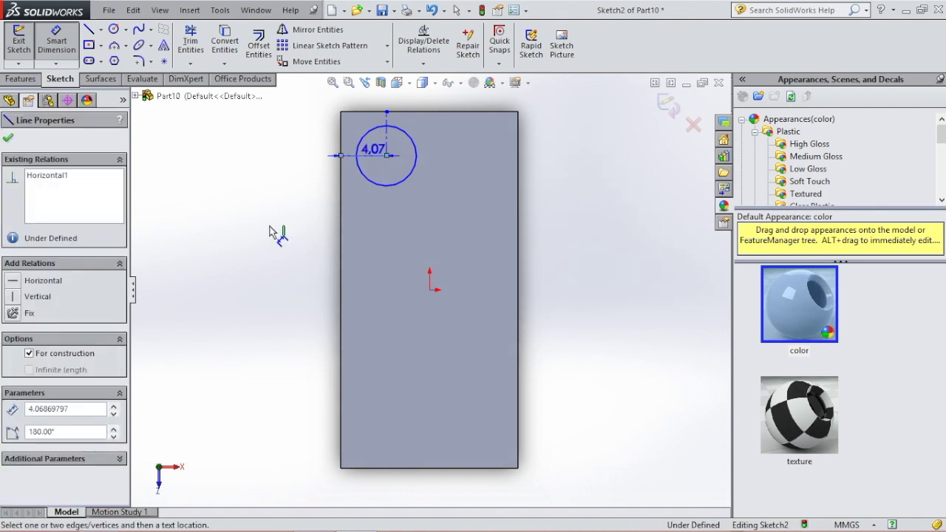
{"action": "left_click", "coordinate": [271, 230]}
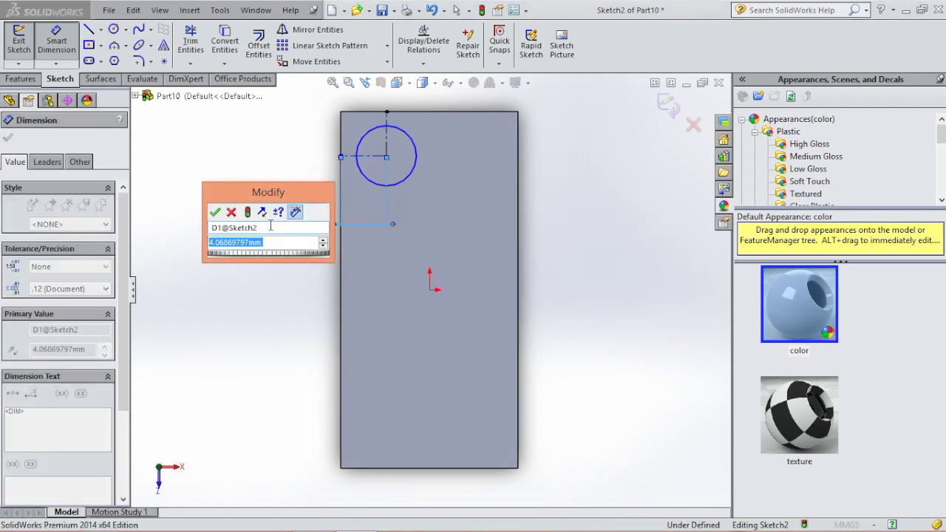
{"action": "type", "text": "3.9"}
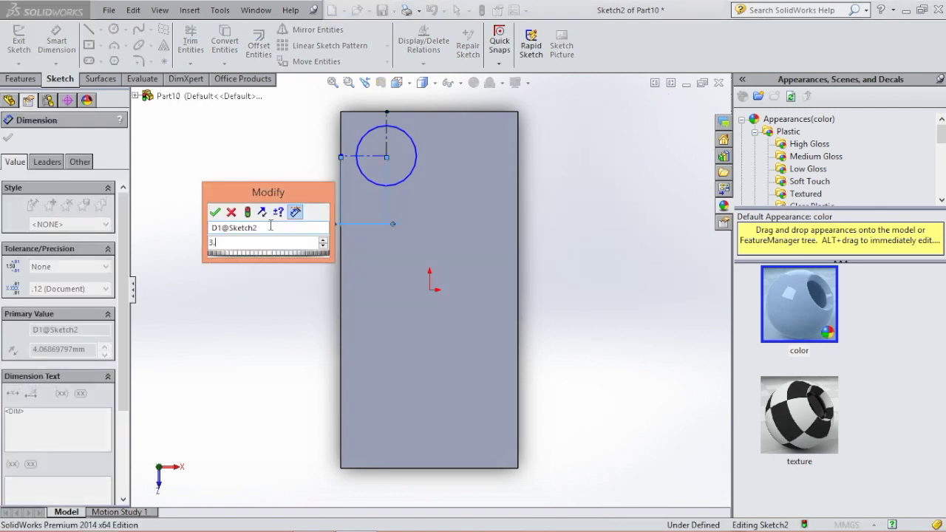
{"action": "key", "text": "Return"}
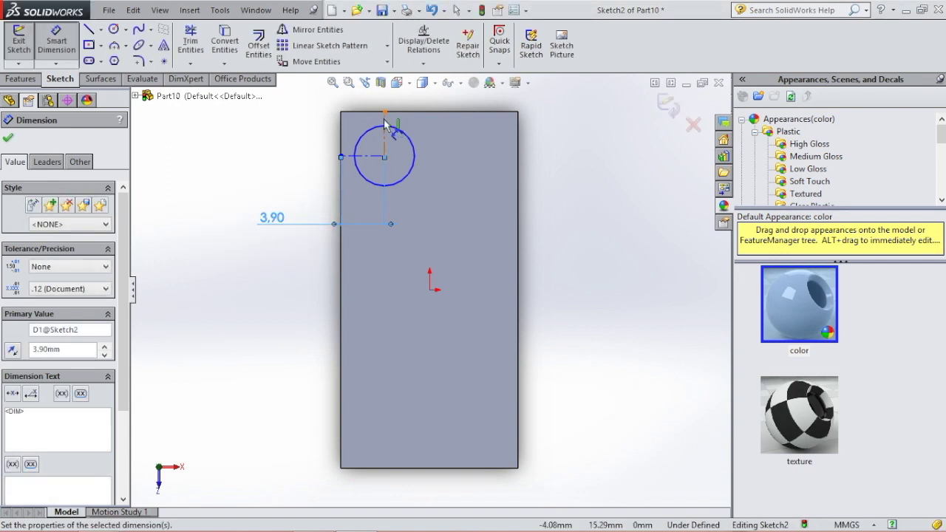
{"action": "left_click", "coordinate": [385, 130]}
{"action": "left_click", "coordinate": [542, 133]}
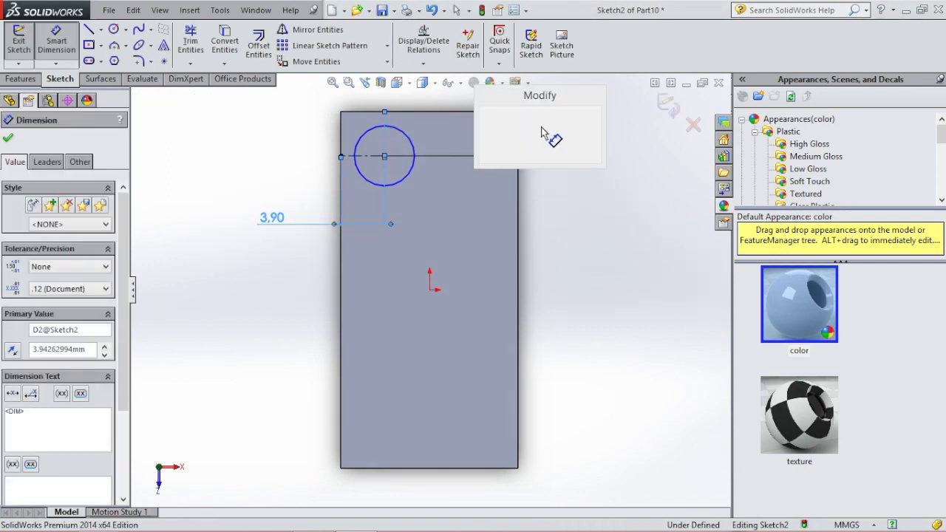
{"action": "type", "text": "3.9"}
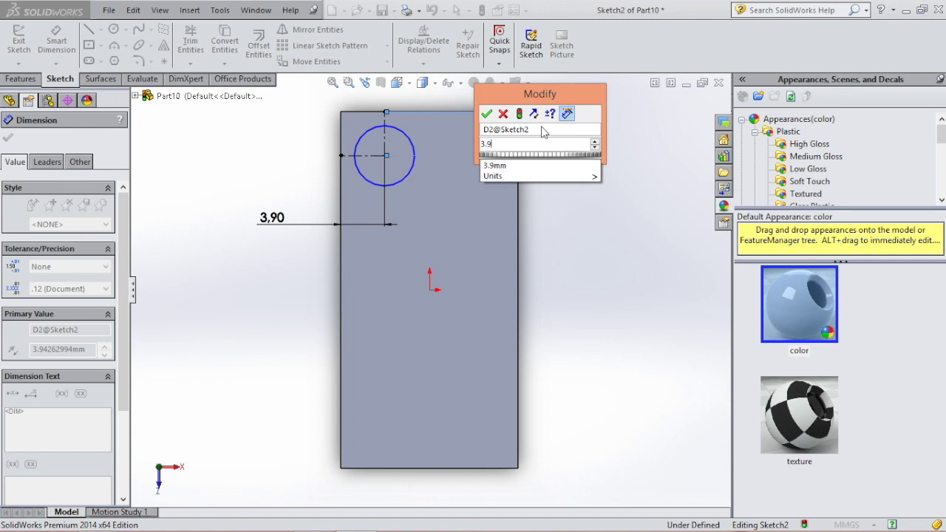
{"action": "key", "text": "Return"}
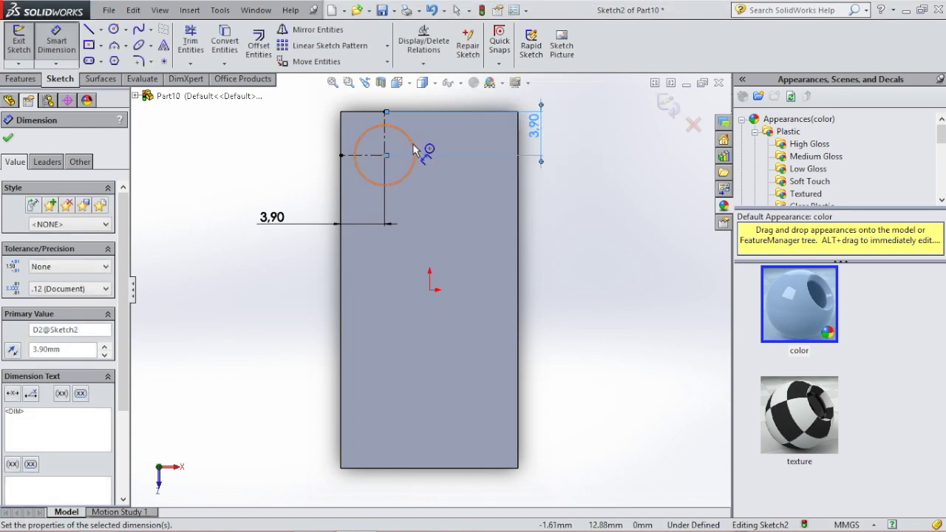
Step: Dimension the circle's diameter to 4.8 mm
{"action": "left_click", "coordinate": [413, 147]}
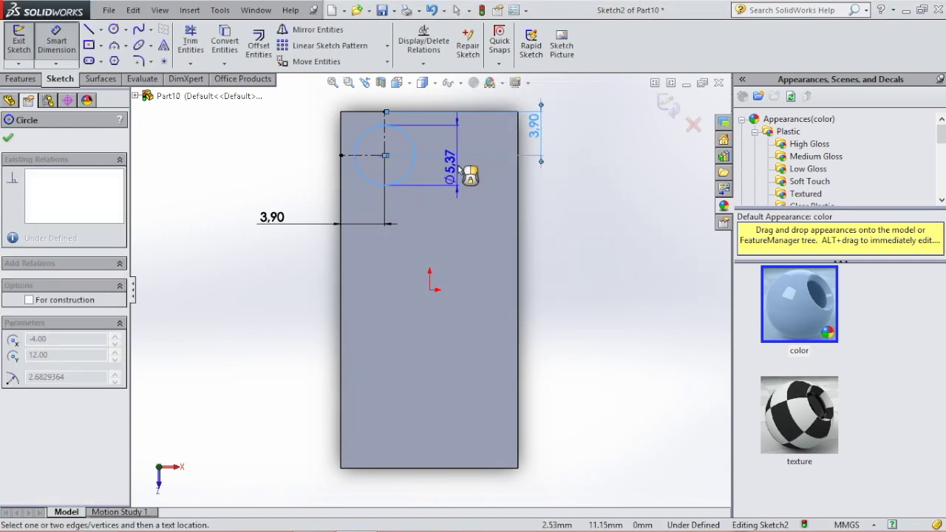
{"action": "left_click", "coordinate": [466, 174]}
{"action": "type", "text": "4"}
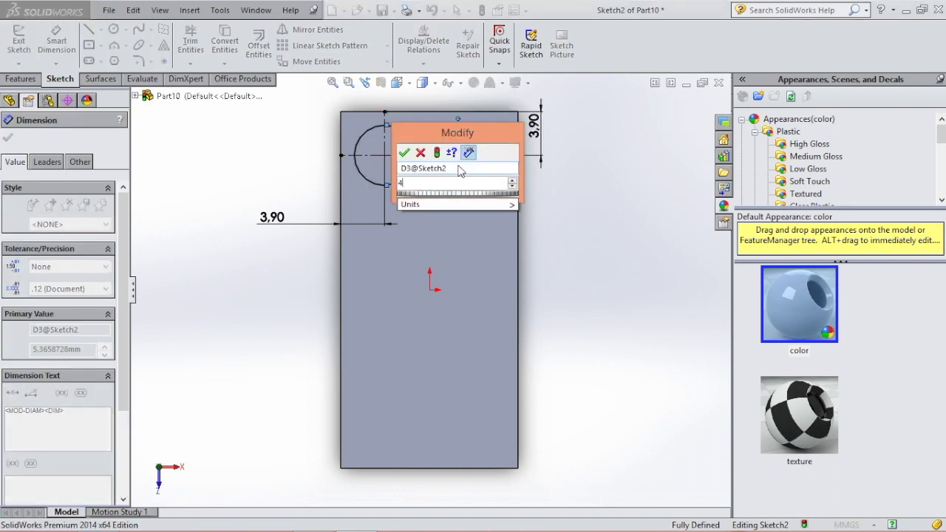
{"action": "type", "text": ".8"}
{"action": "key", "text": "Return"}
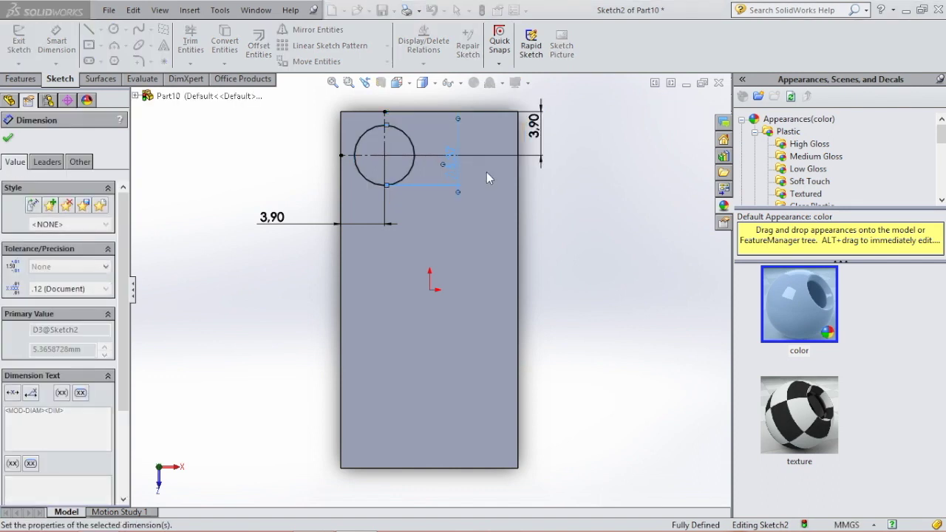
{"action": "key", "text": "Escape"}
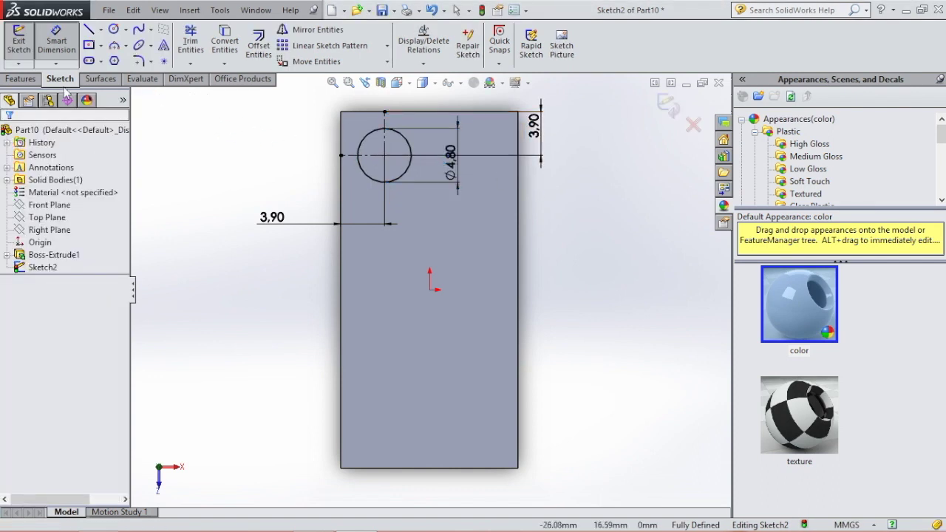
Step: Extrude the circle sketch as a blind boss with a depth of 1.8 mm, merged with the block
{"action": "left_click", "coordinate": [22, 80]}
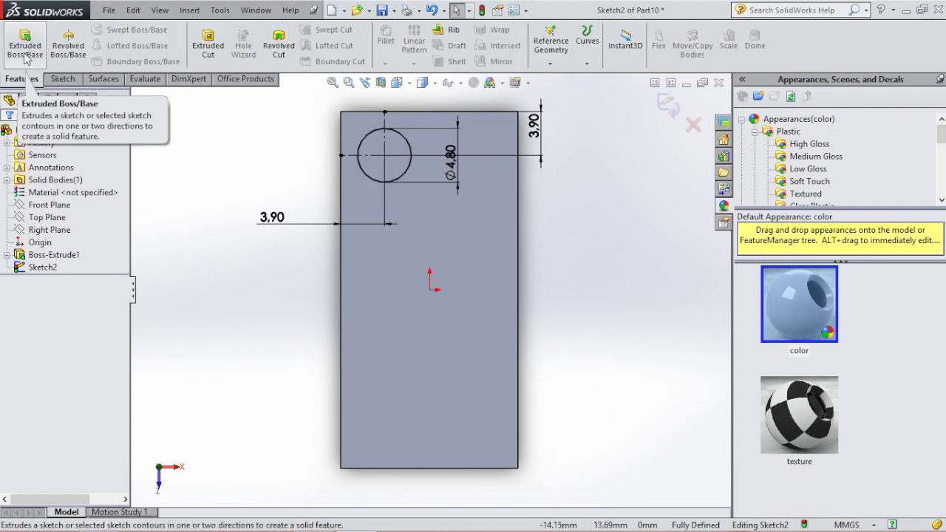
{"action": "left_click", "coordinate": [26, 56]}
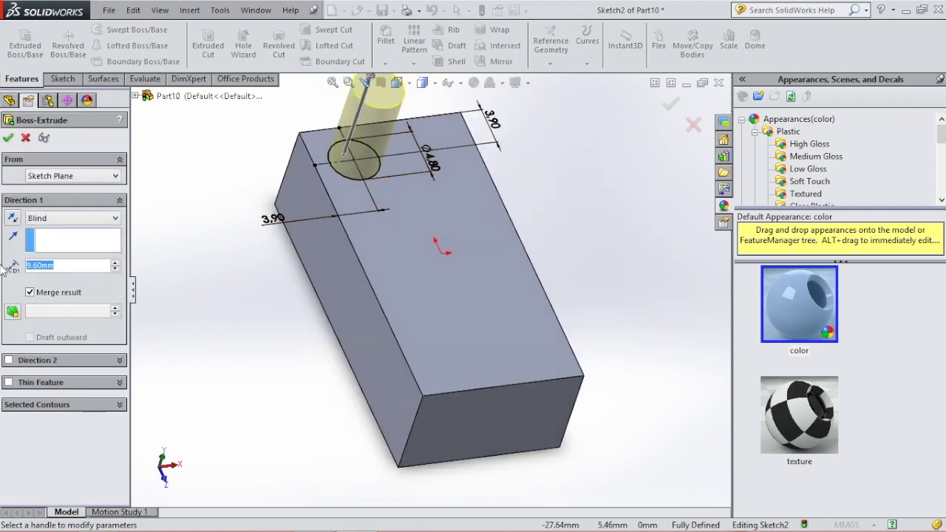
{"action": "type", "text": "1.8"}
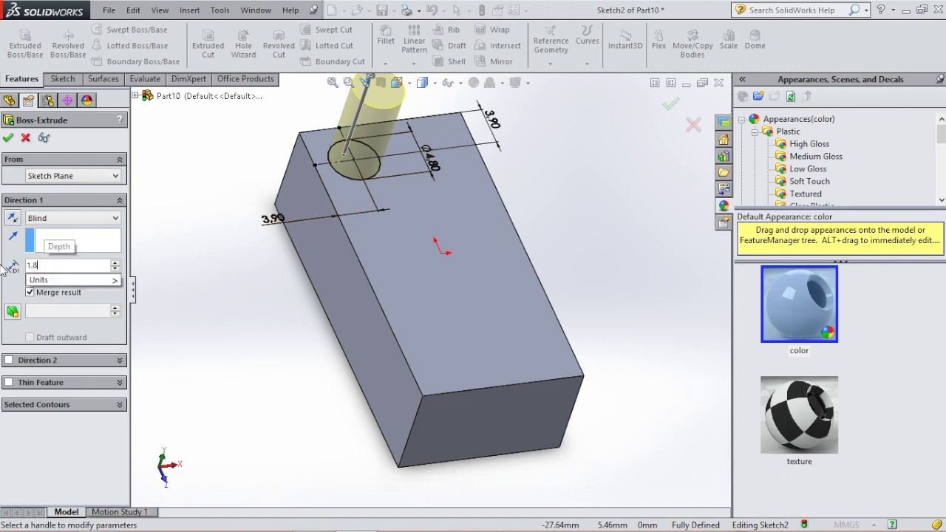
{"action": "key", "text": "Return"}
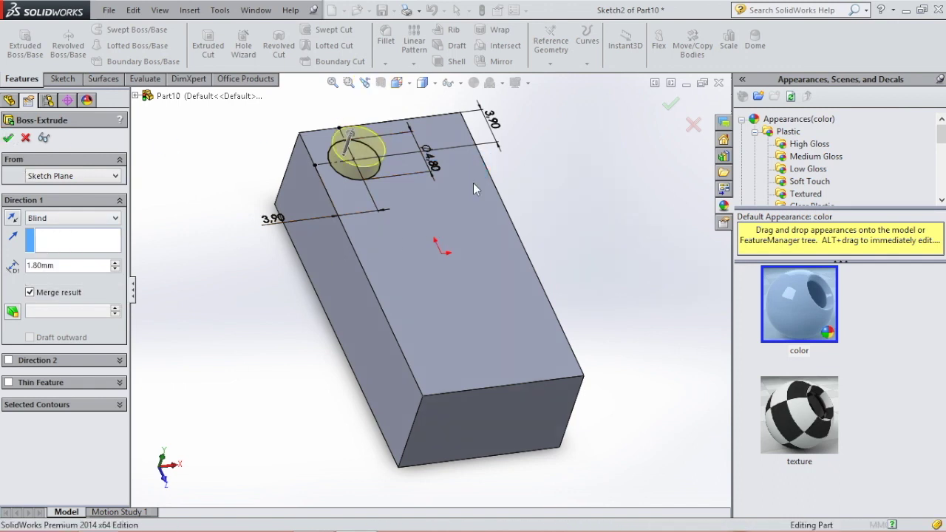
Step: Start a sketch on the top face of the cylindrical stud
{"action": "scroll", "coordinate": [473, 189], "scroll_direction": "down", "scroll_amount": 3}
{"action": "middle_click_drag", "start_coordinate": [473, 189], "coordinate": [446, 276]}
{"action": "scroll", "coordinate": [440, 258], "scroll_direction": "down", "scroll_amount": 5}
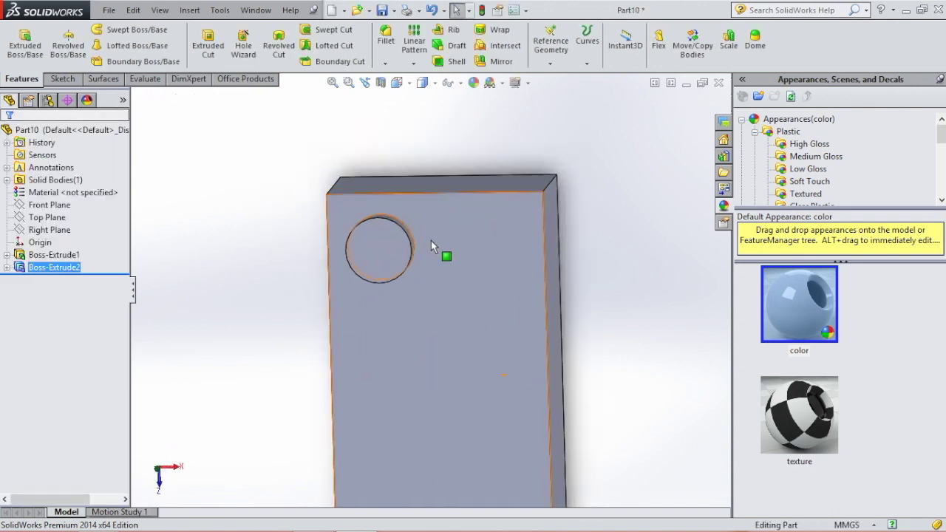
{"action": "scroll", "coordinate": [390, 260], "scroll_direction": "up", "scroll_amount": 4}
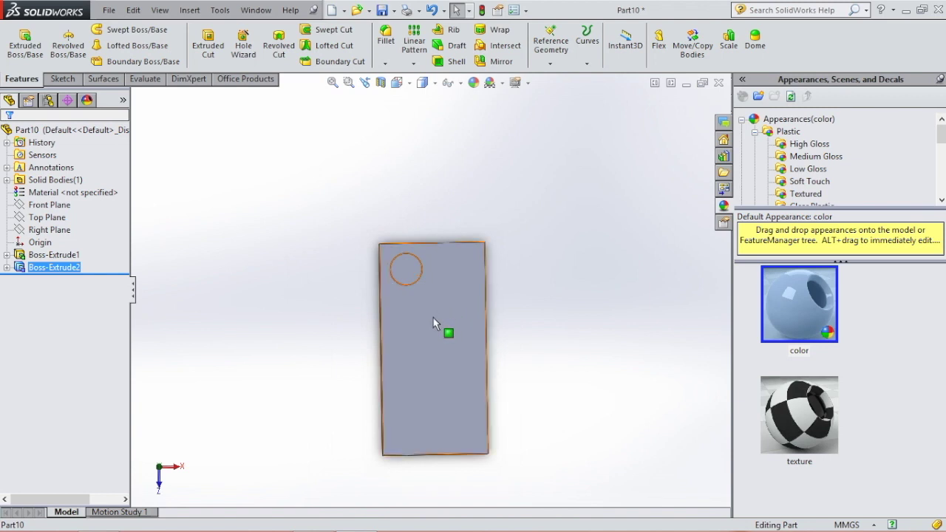
{"action": "left_click", "coordinate": [407, 277]}
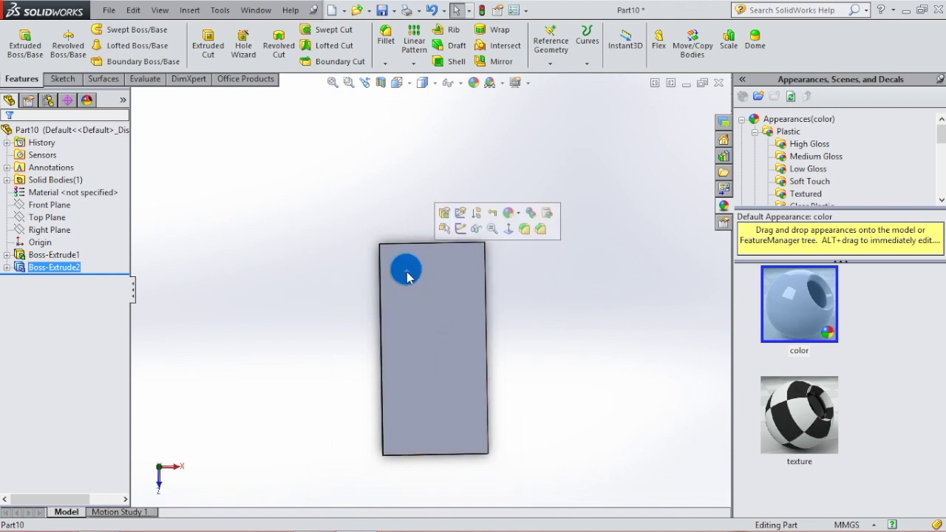
{"action": "mouse_move", "coordinate": [477, 311]}
{"action": "middle_mouse_down"}
{"action": "mouse_move", "coordinate": [486, 232]}
{"action": "mouse_move", "coordinate": [507, 205]}
{"action": "mouse_move", "coordinate": [492, 238]}
{"action": "mouse_move", "coordinate": [486, 321]}
{"action": "middle_mouse_up"}
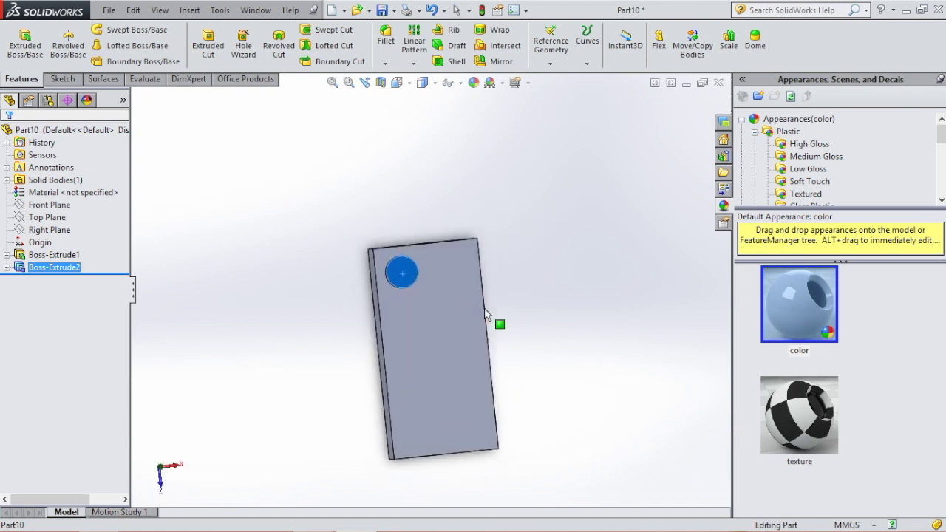
{"action": "left_click", "coordinate": [407, 273]}
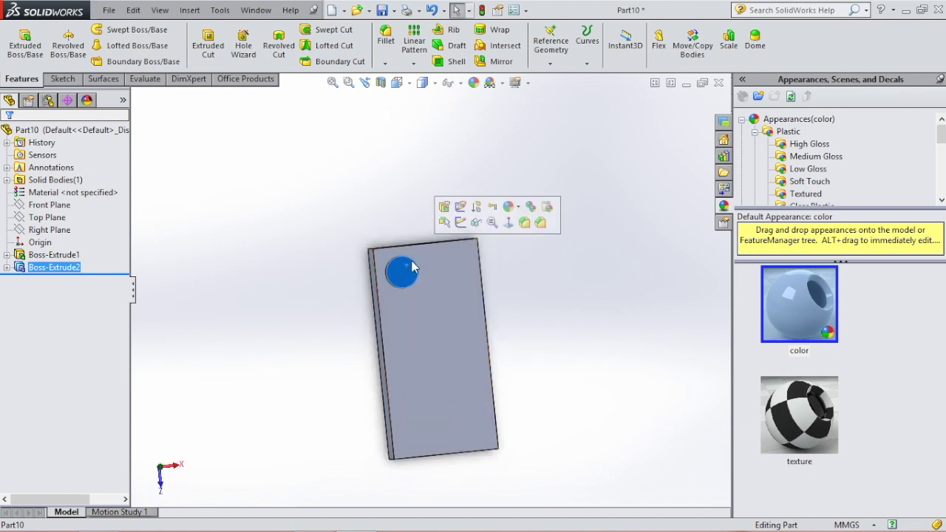
{"action": "left_click", "coordinate": [460, 222]}
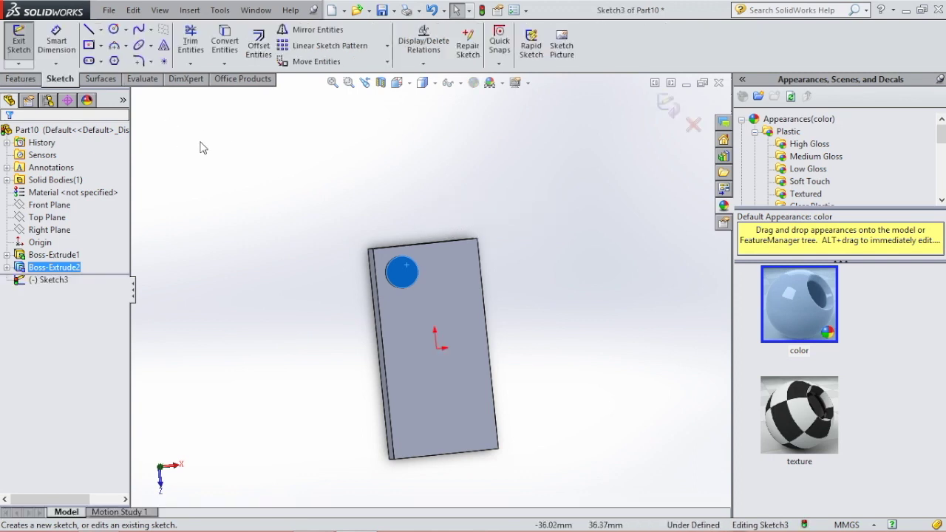
Step: Draw a horizontal centerline across the stud's full diameter, from its left quadrant point to its right one
{"action": "key", "text": "space"}
{"action": "left_click", "coordinate": [509, 289]}
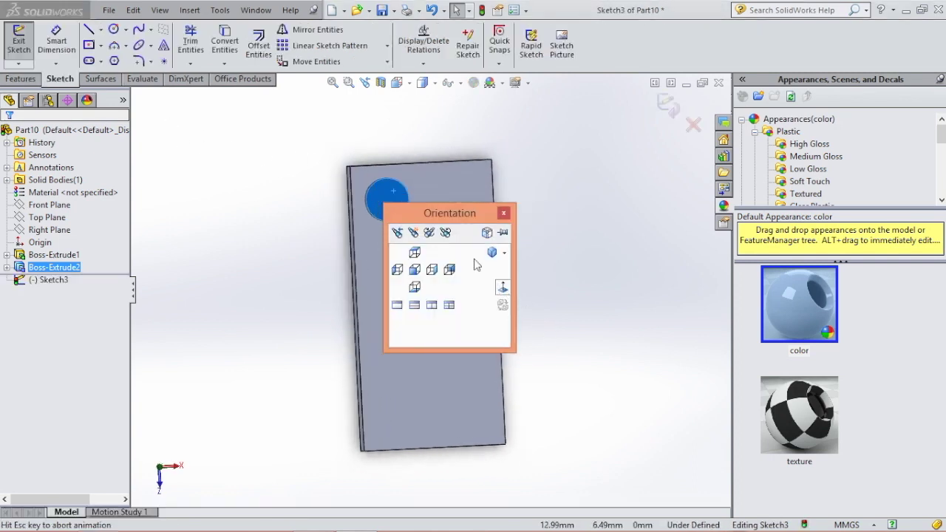
{"action": "left_click", "coordinate": [100, 30]}
{"action": "left_click", "coordinate": [115, 56]}
{"action": "scroll", "coordinate": [411, 148], "scroll_direction": "down", "scroll_amount": 5}
{"action": "scroll", "coordinate": [411, 162], "scroll_direction": "down", "scroll_amount": 2}
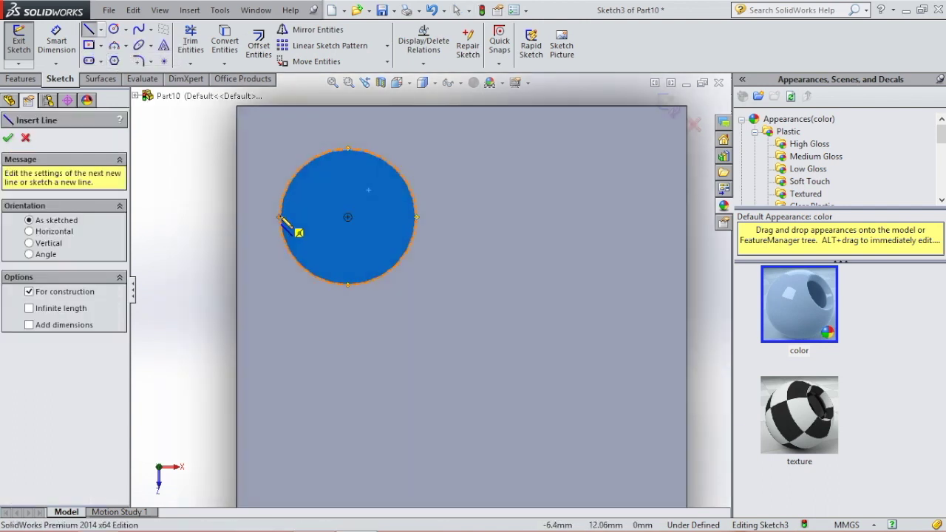
{"action": "left_click", "coordinate": [280, 217]}
{"action": "left_click", "coordinate": [418, 218]}
{"action": "key", "text": "Escape"}
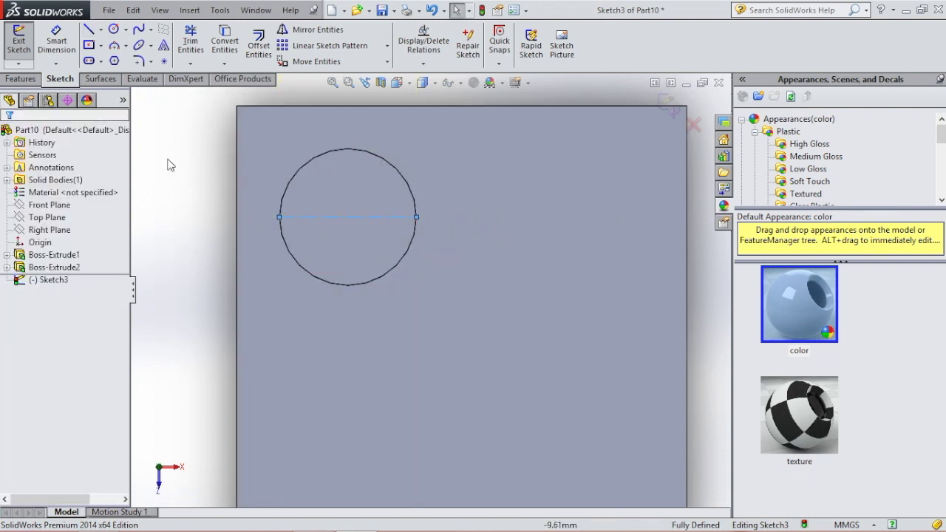
Step: Draw a centerline about 1.23 mm down from the diameter line's left end, continuing about 4.02 mm horizontally to the right
{"action": "left_click", "coordinate": [99, 29]}
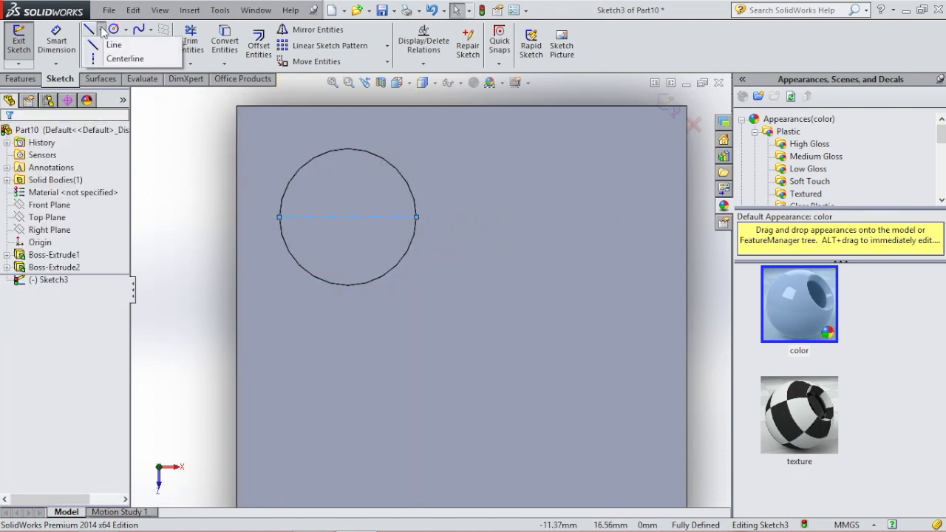
{"action": "left_click", "coordinate": [279, 217]}
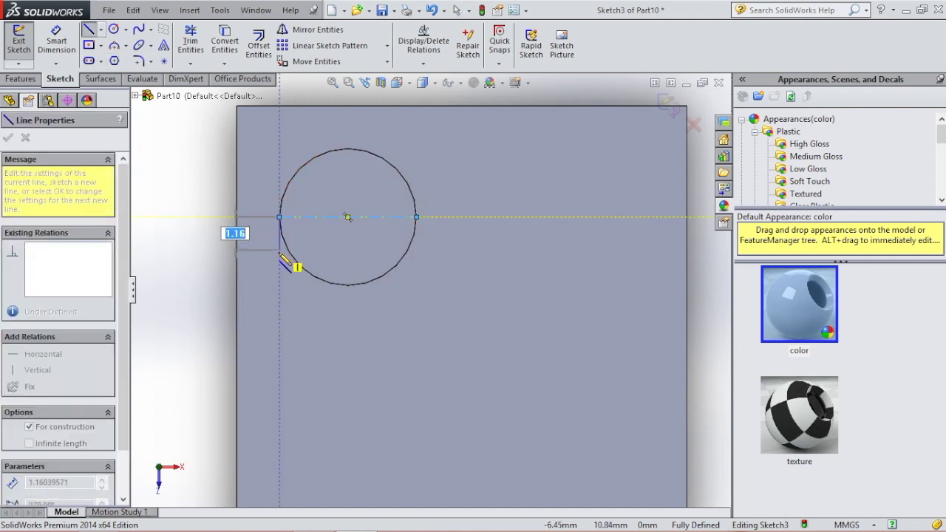
{"action": "left_click", "coordinate": [279, 252]}
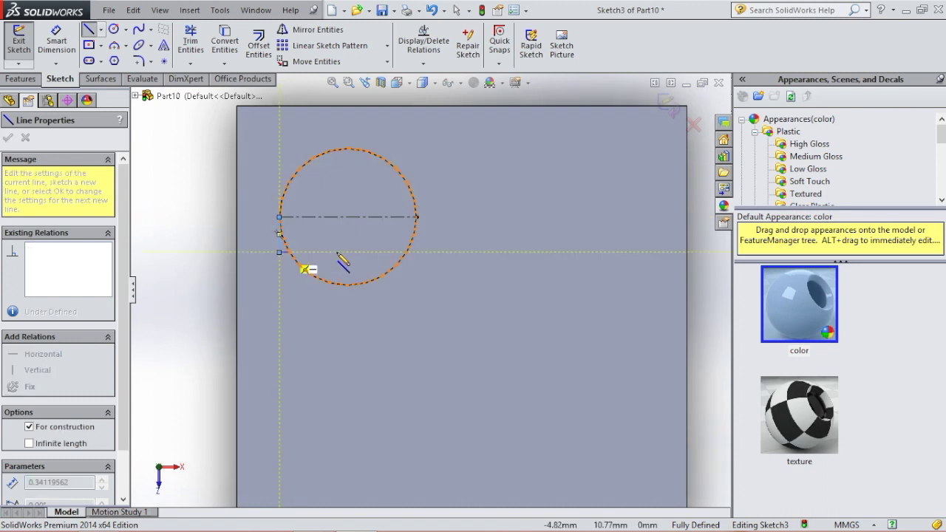
{"action": "left_click", "coordinate": [394, 253]}
{"action": "key", "text": "Escape"}
{"action": "key", "text": "Escape"}
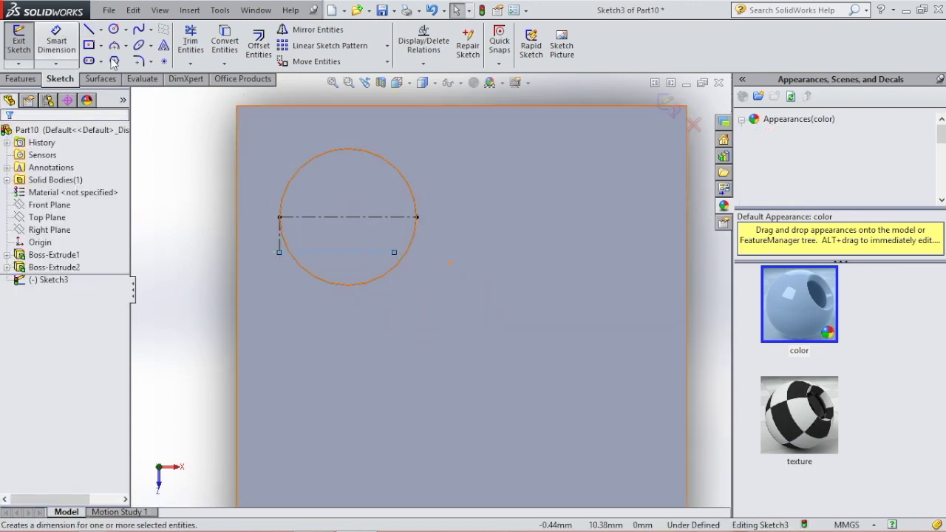
Step: Dimension the short vertical centerline to 0.8 mm
{"action": "left_click", "coordinate": [56, 45]}
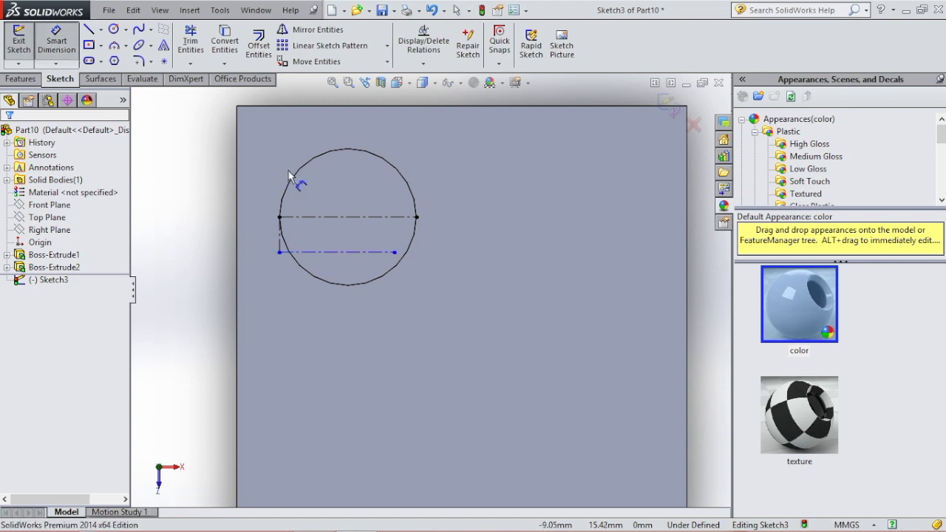
{"action": "left_click", "coordinate": [278, 235]}
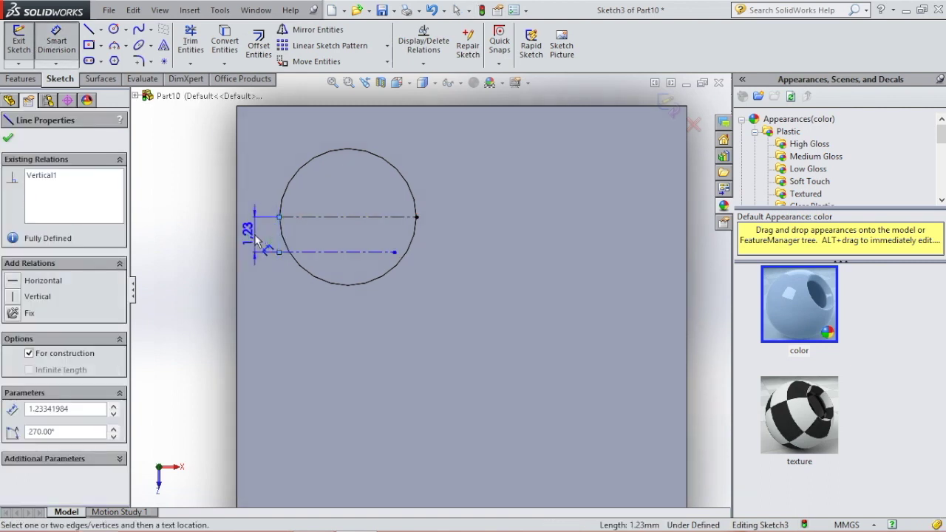
{"action": "left_click", "coordinate": [254, 234]}
{"action": "type", "text": "0"}
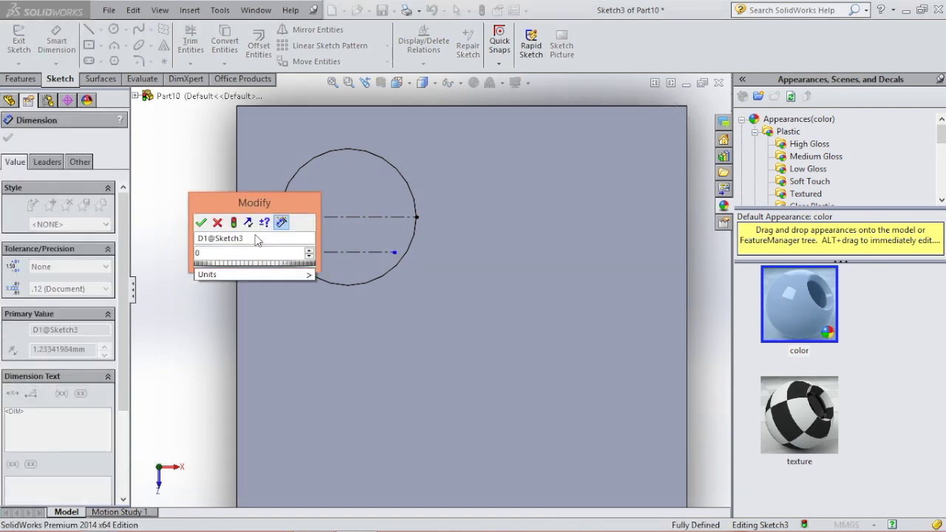
{"action": "type", "text": ".8"}
{"action": "key", "text": "Return"}
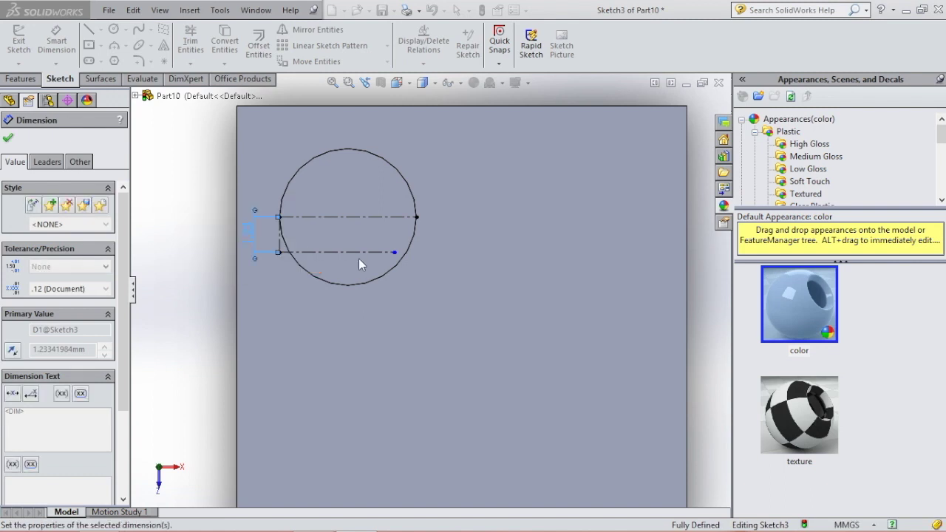
Step: Dimension the lower horizontal centerline to 4.25 mm
{"action": "left_click", "coordinate": [337, 247]}
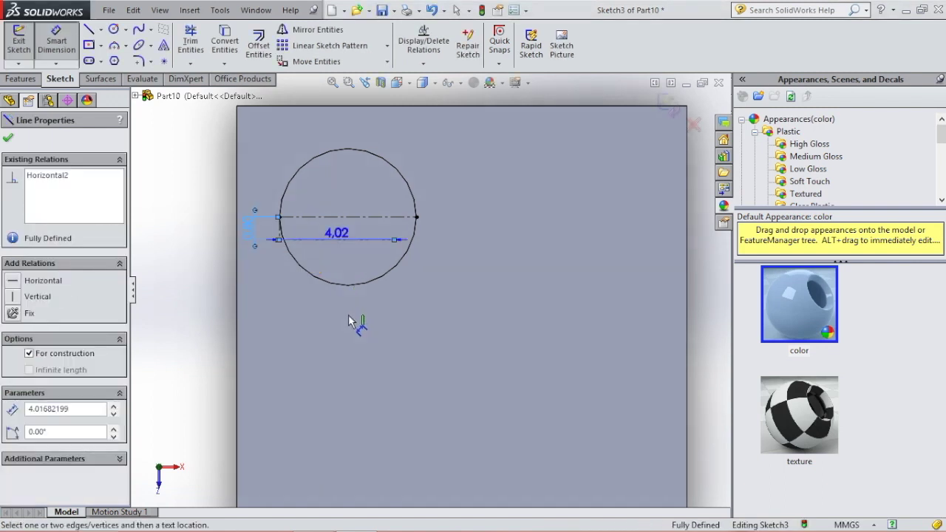
{"action": "left_click", "coordinate": [353, 326]}
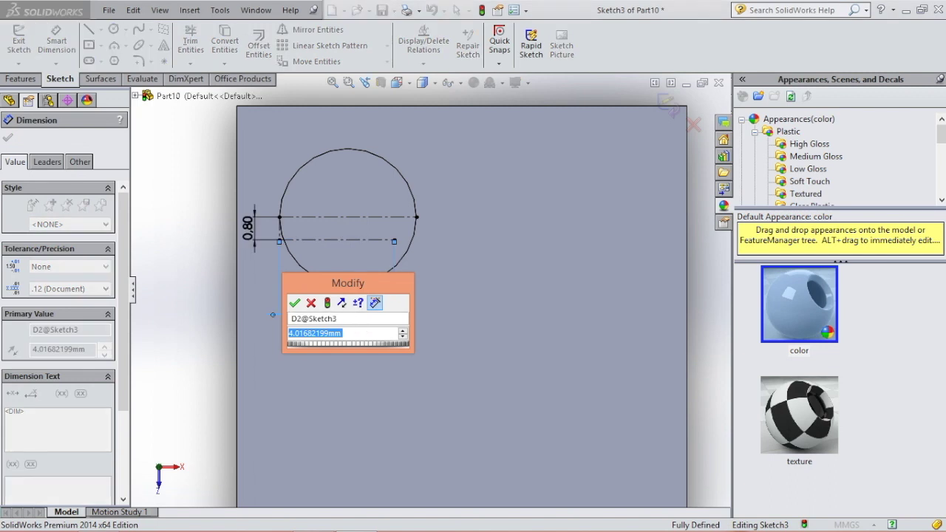
{"action": "type", "text": "4.25"}
{"action": "key", "text": "Return"}
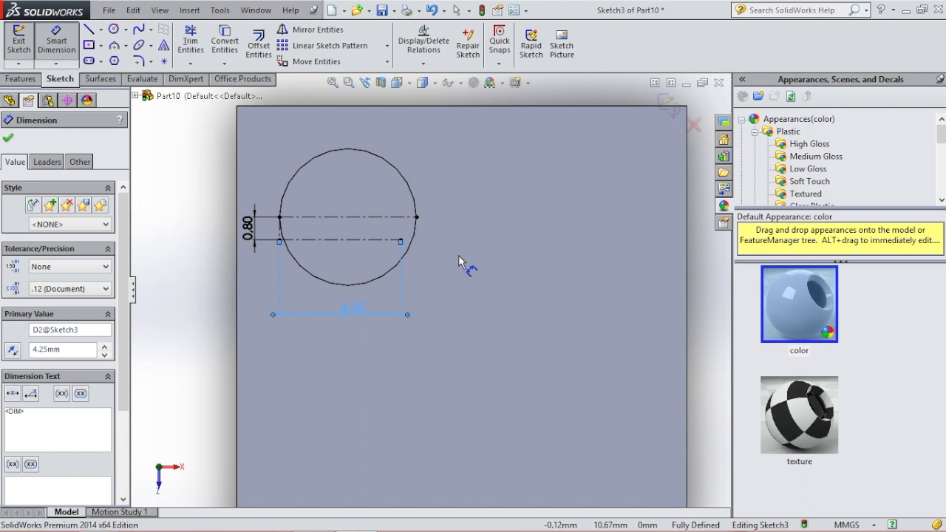
{"action": "key", "text": "Escape"}
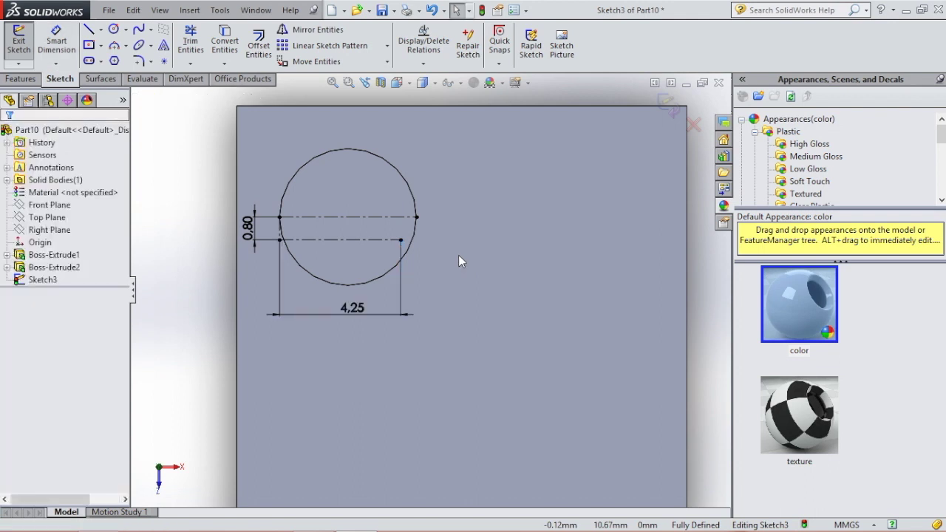
Step: Add the sketch text "LEGO" to the stud sketch and make it italic
{"action": "left_click", "coordinate": [165, 46]}
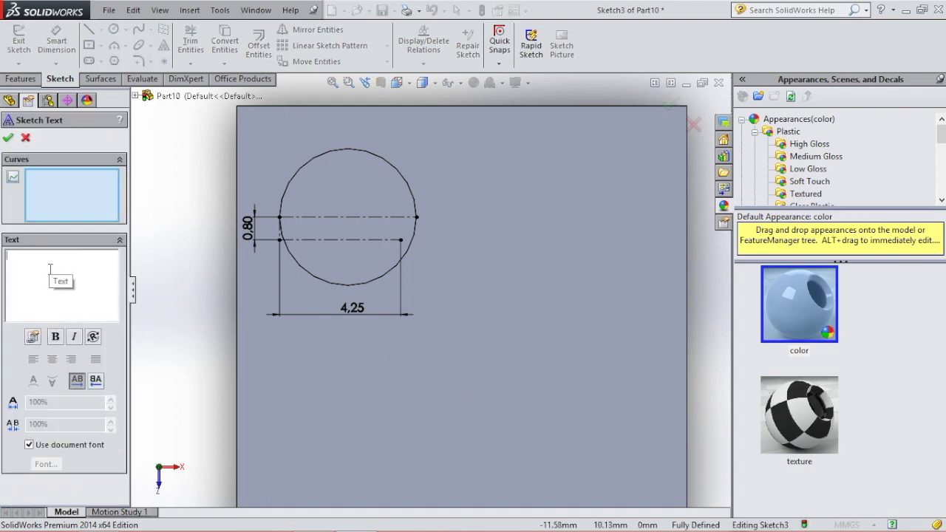
{"action": "type", "text": "LEGO"}
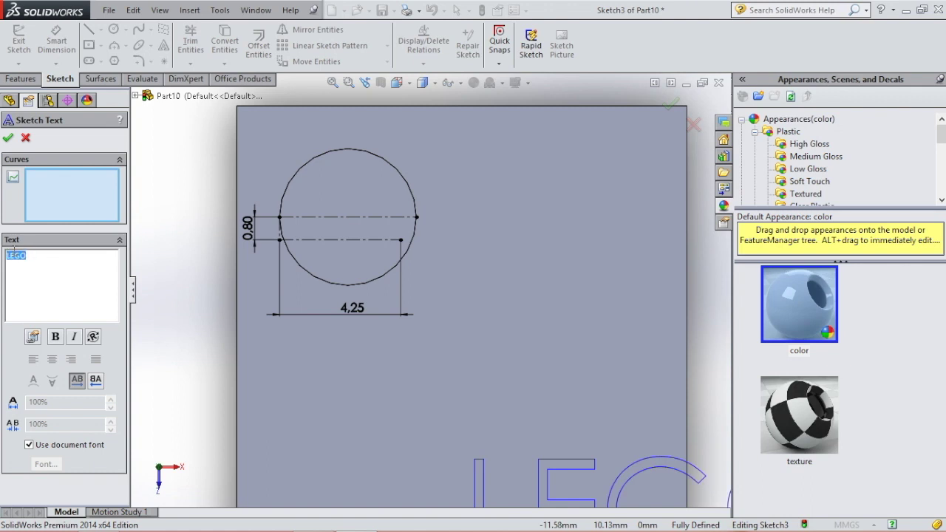
{"action": "left_click", "coordinate": [75, 338]}
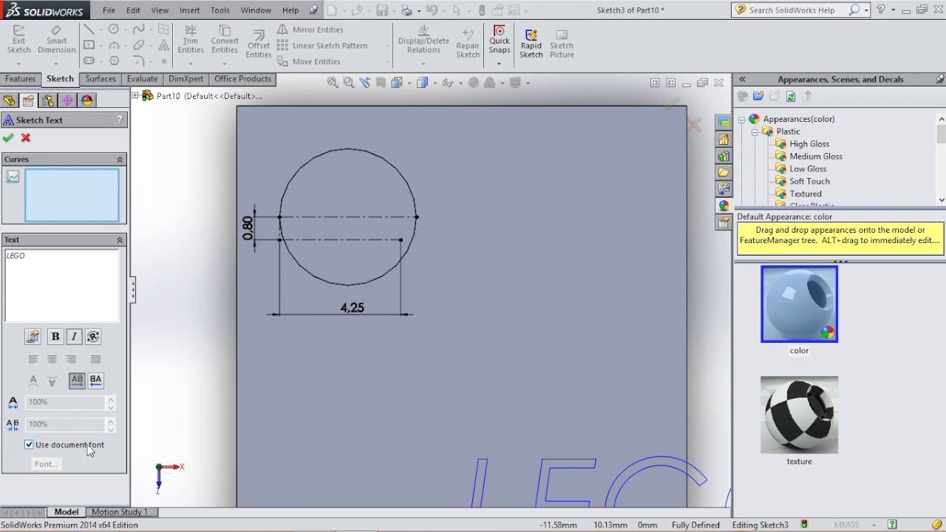
Step: Override the document font for the LEGO text with Agency FB at a height of 6 points
{"action": "scroll", "coordinate": [538, 389], "scroll_direction": "down", "scroll_amount": 3}
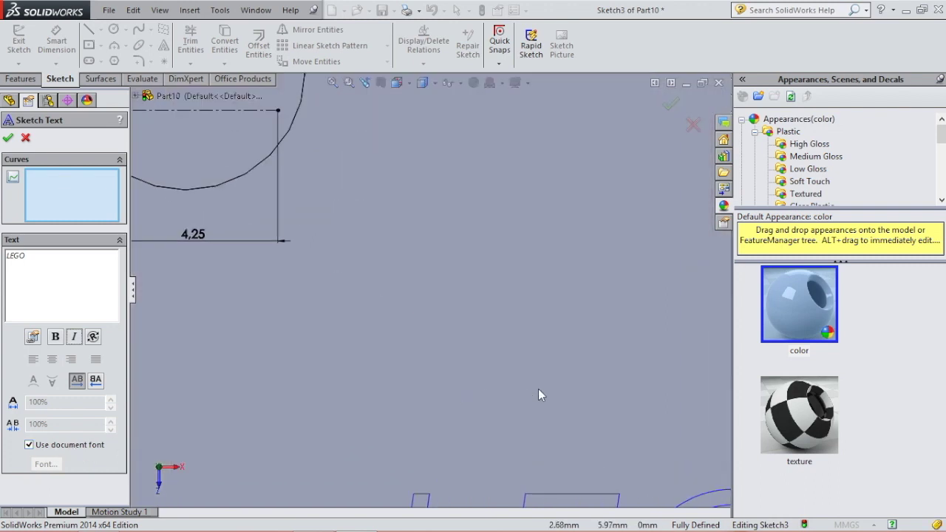
{"action": "scroll", "coordinate": [538, 389], "scroll_direction": "up", "scroll_amount": 6}
{"action": "scroll", "coordinate": [537, 414], "scroll_direction": "down", "scroll_amount": 3}
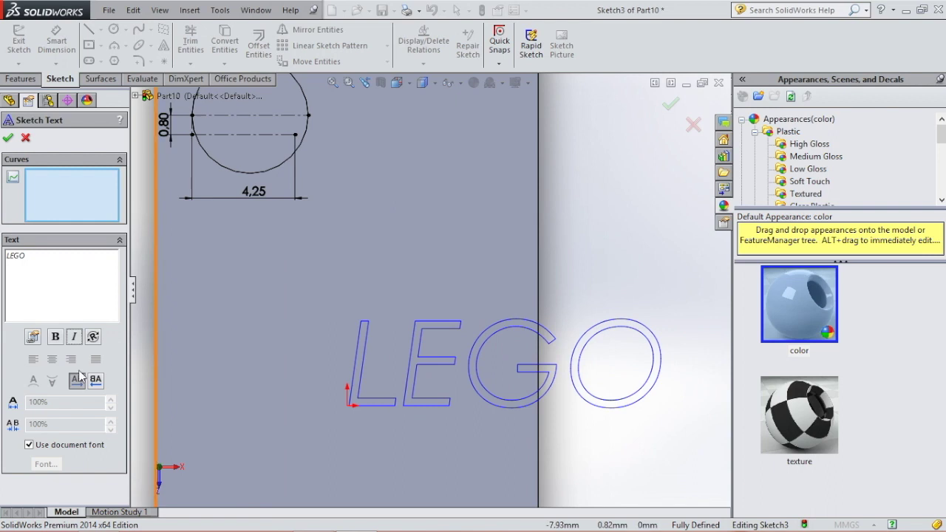
{"action": "left_click", "coordinate": [29, 445]}
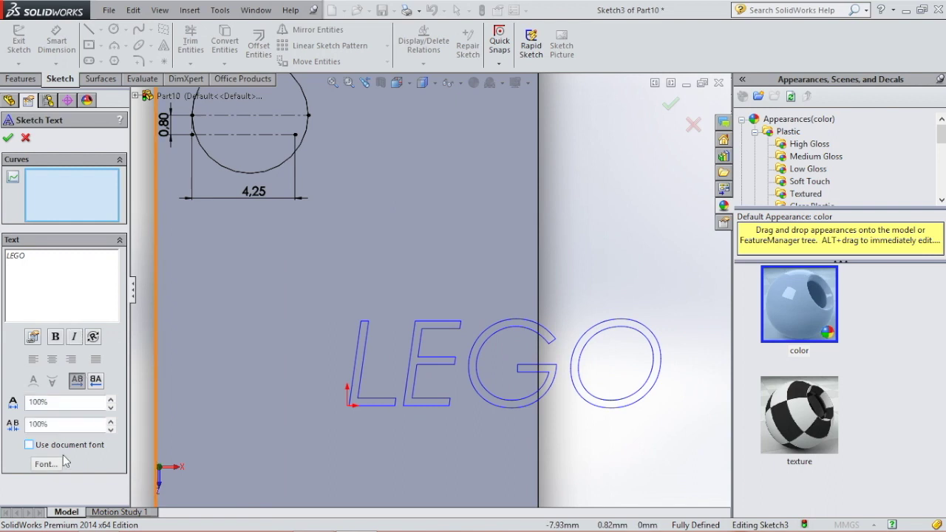
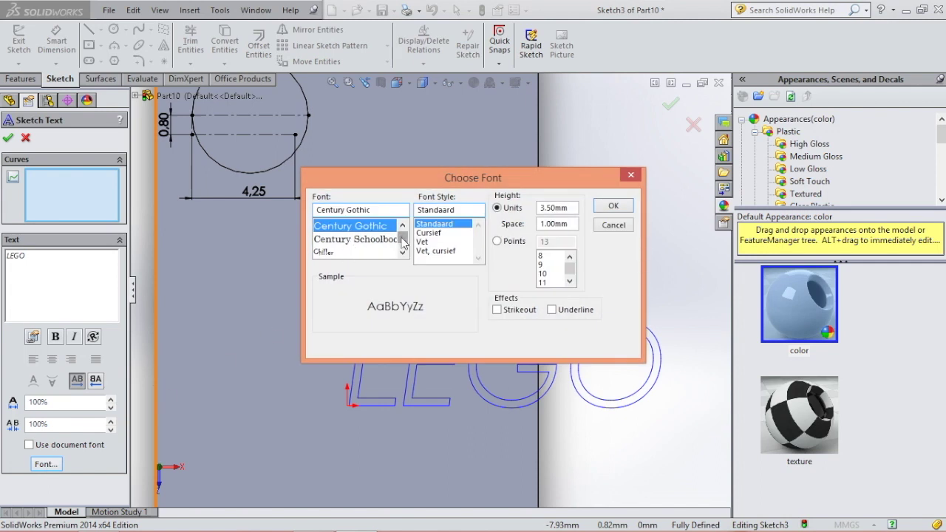
{"action": "left_click_drag", "start_coordinate": [403, 241], "coordinate": [403, 238]}
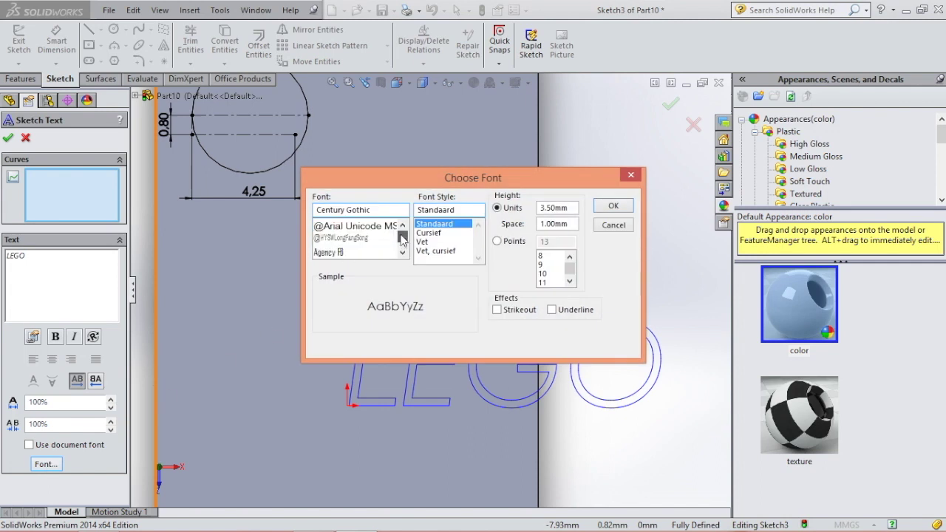
{"action": "left_click", "coordinate": [322, 254]}
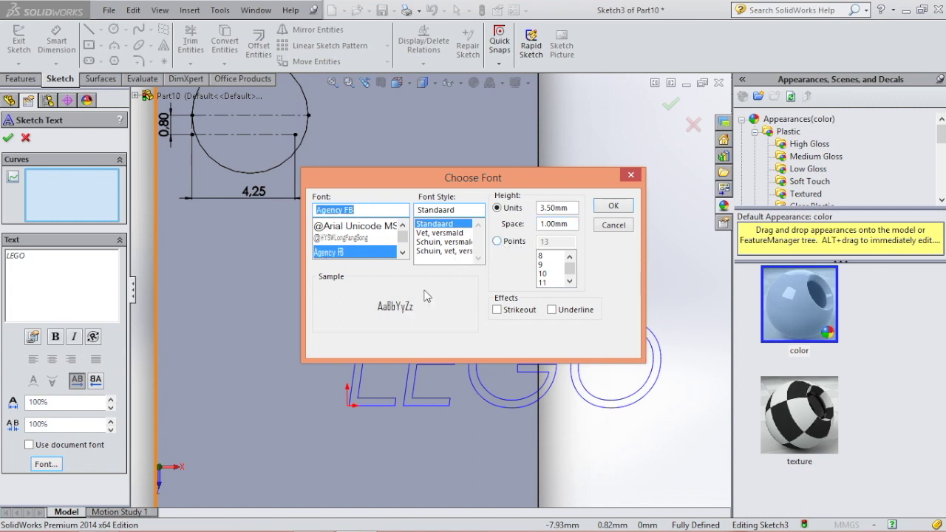
{"action": "left_click", "coordinate": [497, 242]}
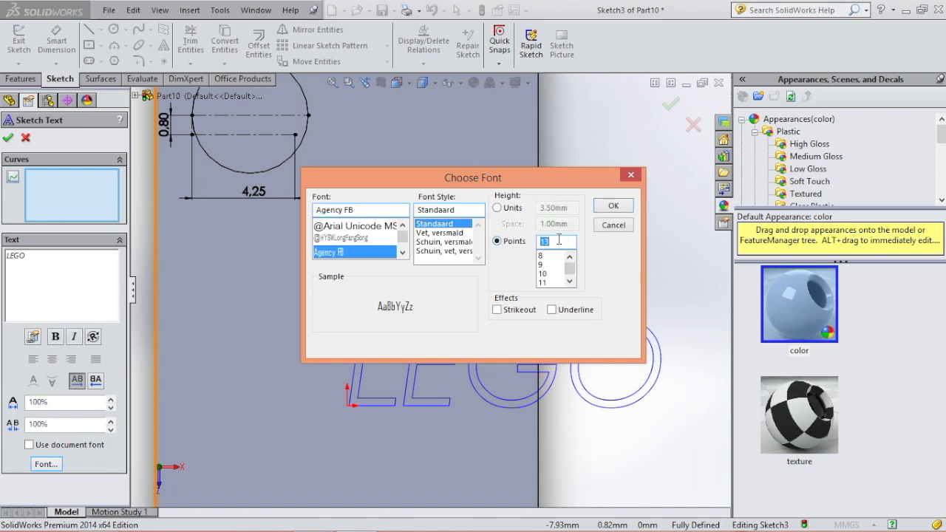
{"action": "type", "text": "6"}
{"action": "left_click", "coordinate": [604, 208]}
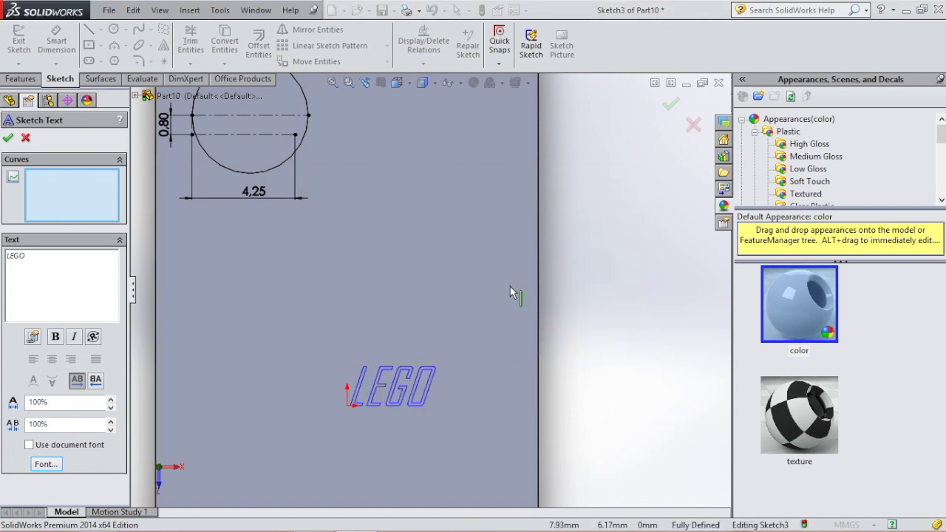
Step: Place the LEGO text on the stud's 4.25 mm lower centerline with centre alignment and accept it
{"action": "scroll", "coordinate": [426, 352], "scroll_direction": "up", "scroll_amount": 2}
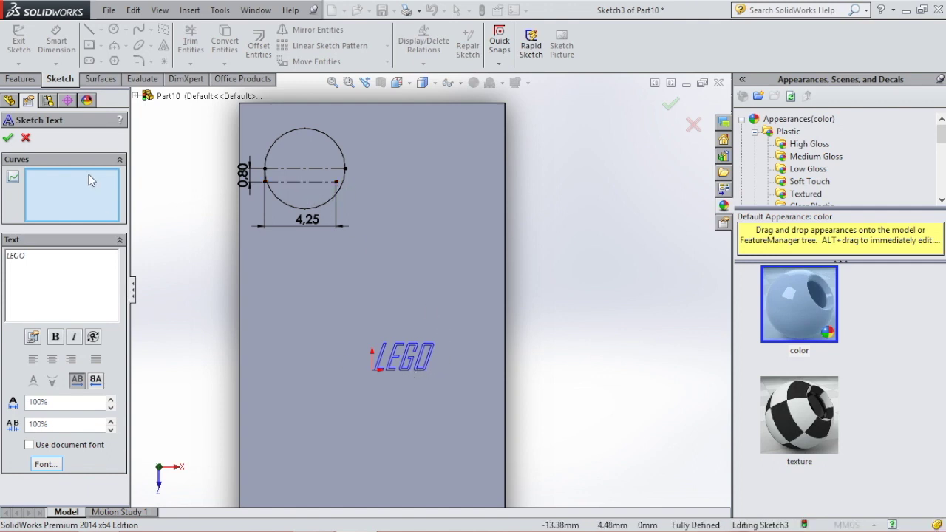
{"action": "left_click", "coordinate": [294, 182]}
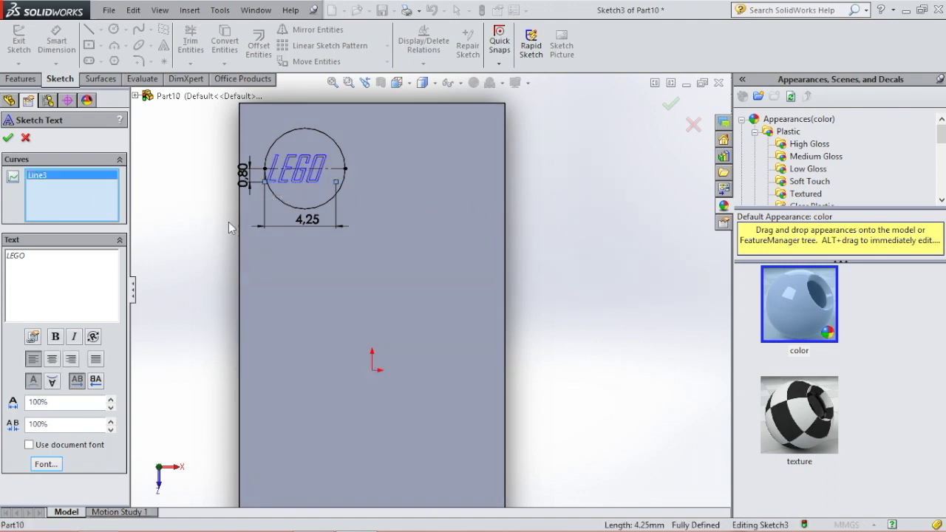
{"action": "left_click", "coordinate": [51, 359]}
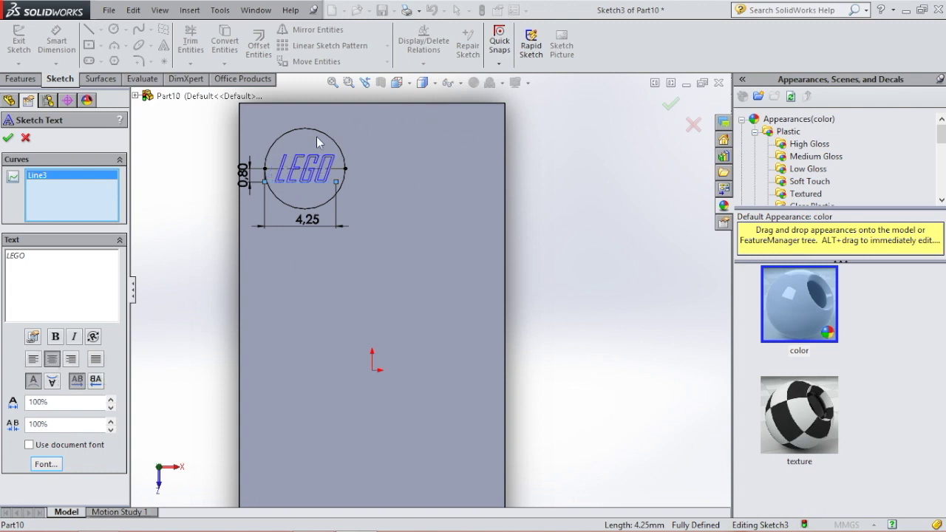
{"action": "scroll", "coordinate": [316, 139], "scroll_direction": "down", "scroll_amount": 2}
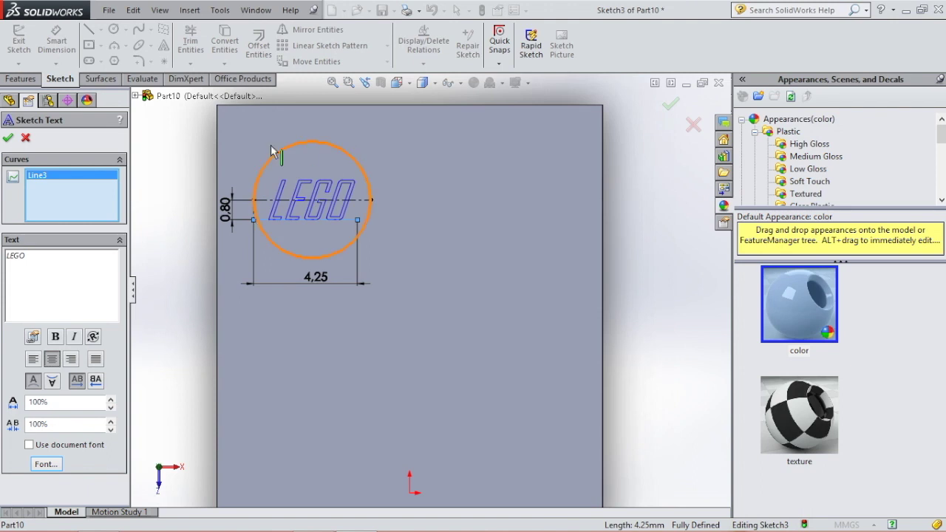
{"action": "left_click", "coordinate": [8, 139]}
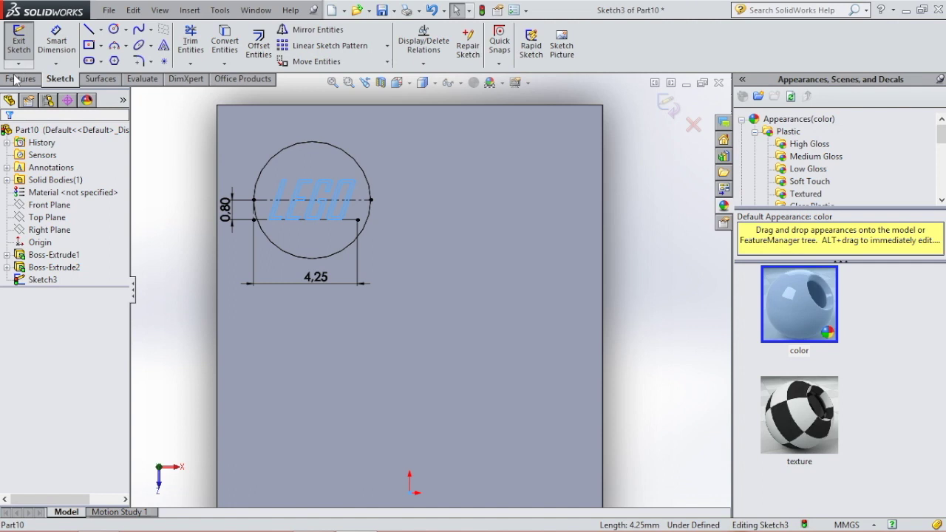
Step: Extrude the LEGO text as a blind boss 0.1 mm high, merged with the stud
{"action": "left_click", "coordinate": [14, 78]}
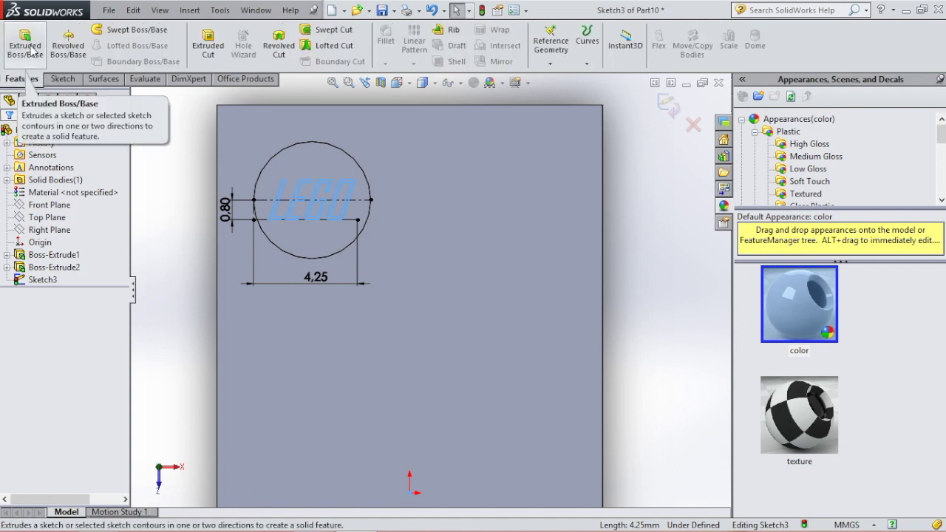
{"action": "left_click", "coordinate": [34, 49]}
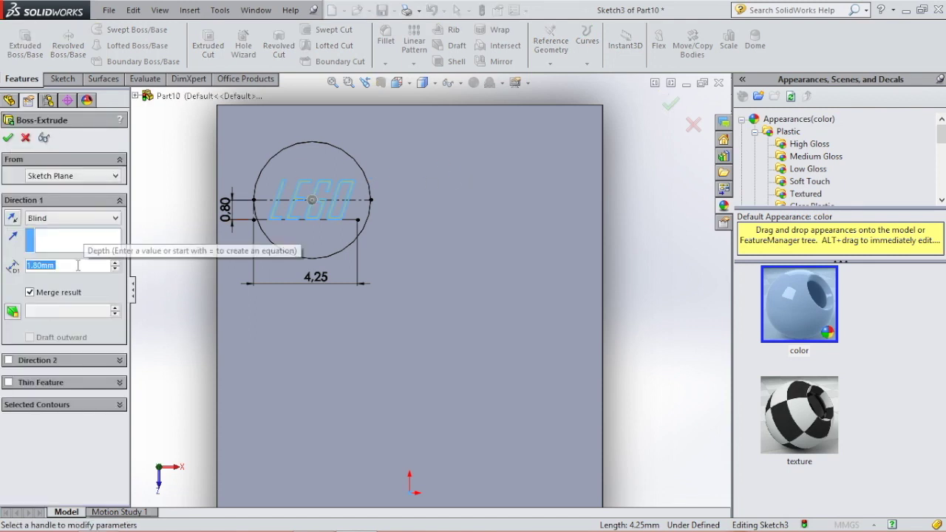
{"action": "type", "text": "0.1"}
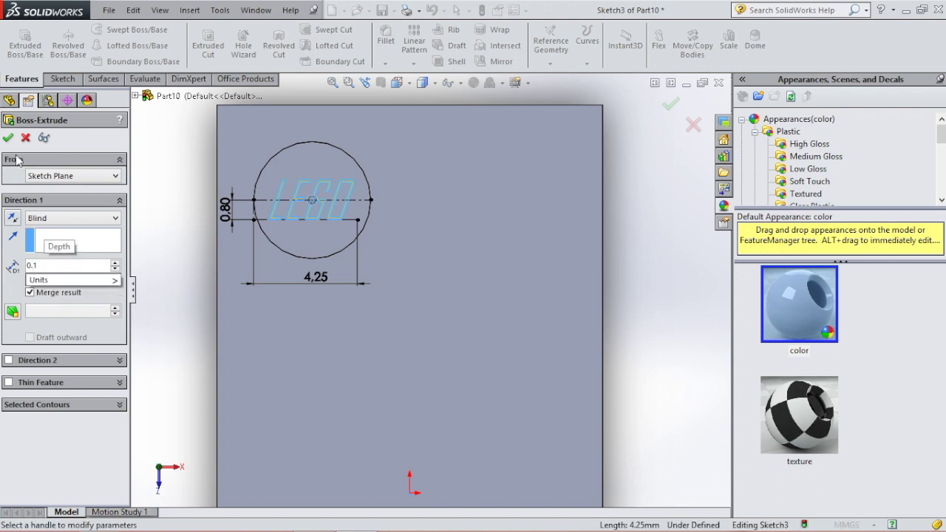
{"action": "key", "text": "Return"}
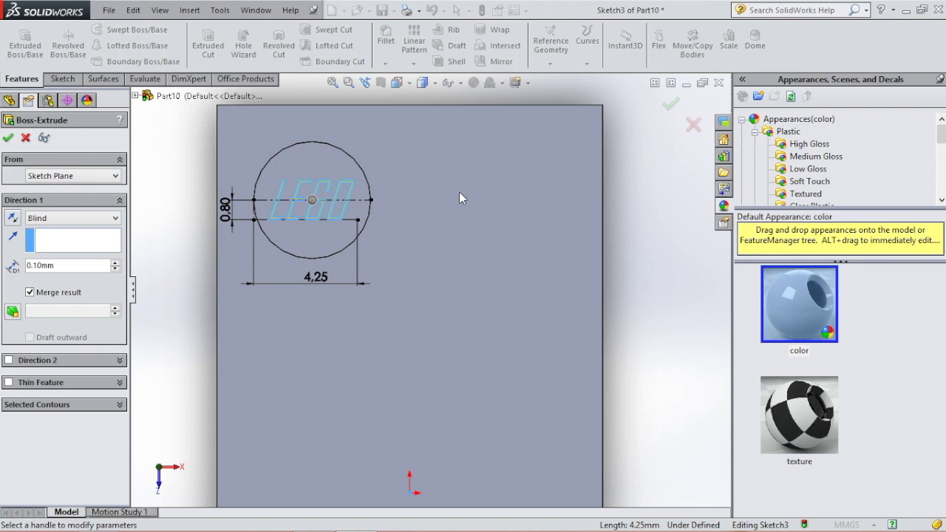
{"action": "left_click", "coordinate": [8, 137]}
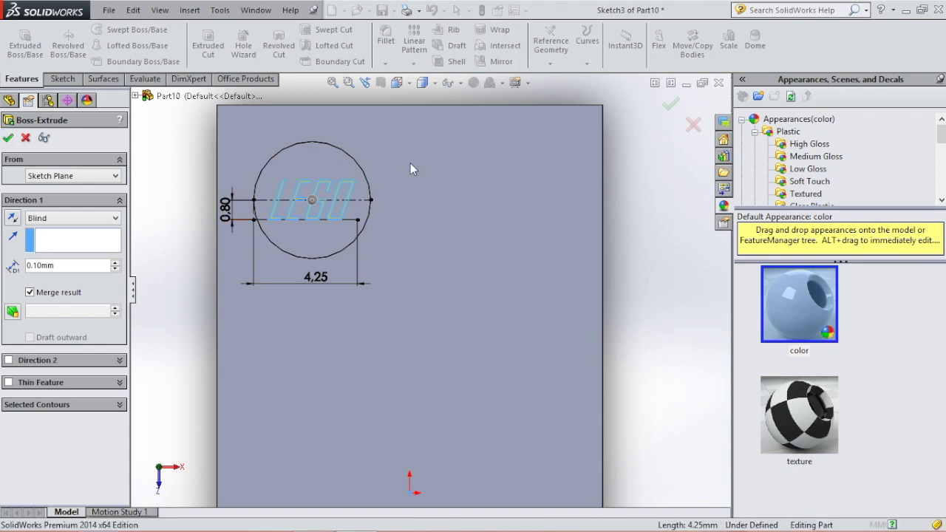
Step: Start a linear pattern of the stud and its text along the brick's long edge, with 4 instances spaced 8 mm apart
{"action": "middle_click_drag", "start_coordinate": [383, 271], "coordinate": [431, 245]}
{"action": "scroll", "coordinate": [430, 245], "scroll_direction": "up", "scroll_amount": 4}
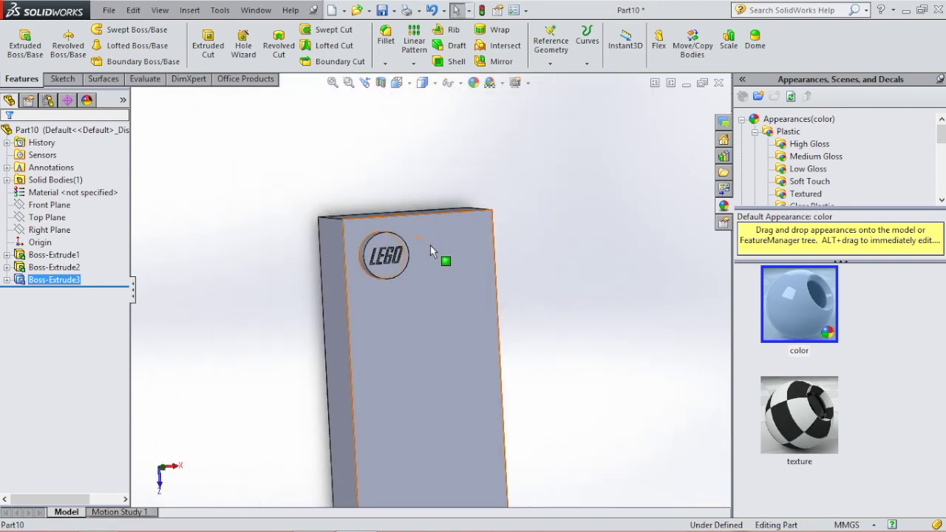
{"action": "middle_click_drag", "start_coordinate": [451, 328], "coordinate": [417, 278]}
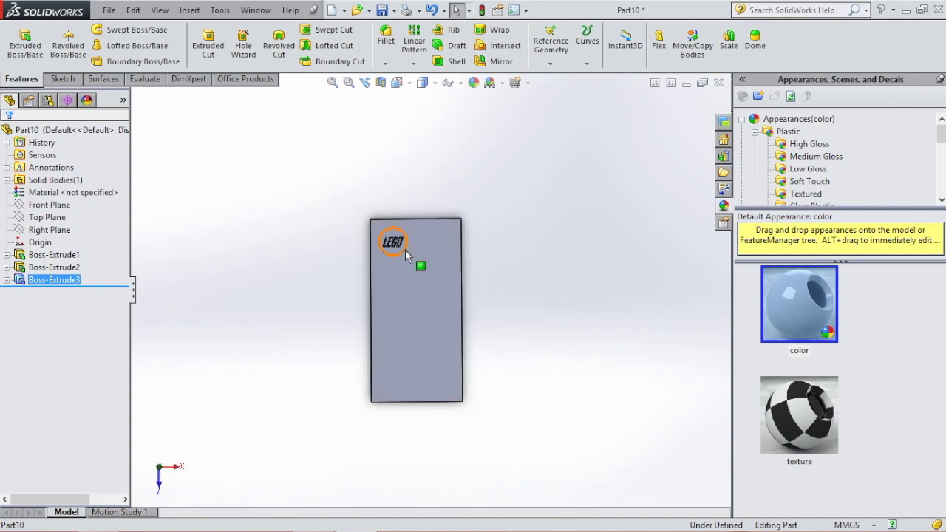
{"action": "scroll", "coordinate": [405, 250], "scroll_direction": "down", "scroll_amount": 3}
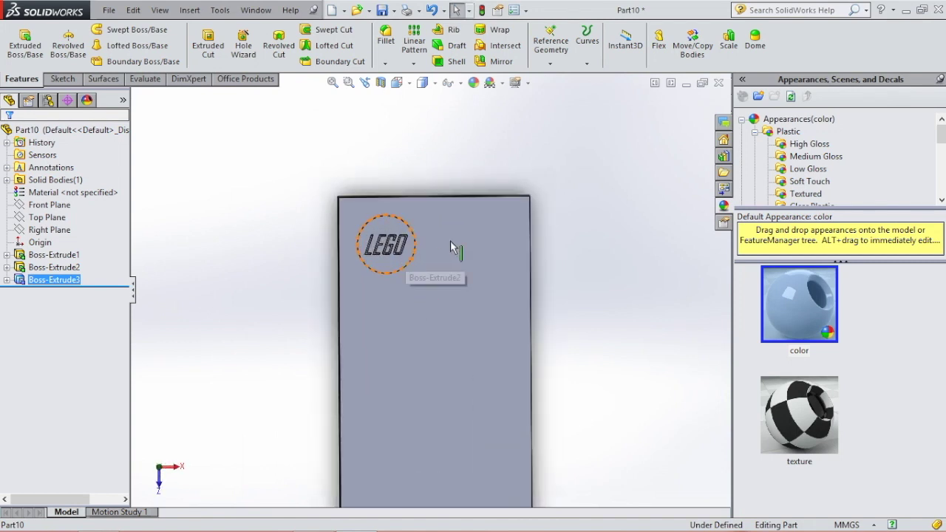
{"action": "left_click", "coordinate": [415, 46]}
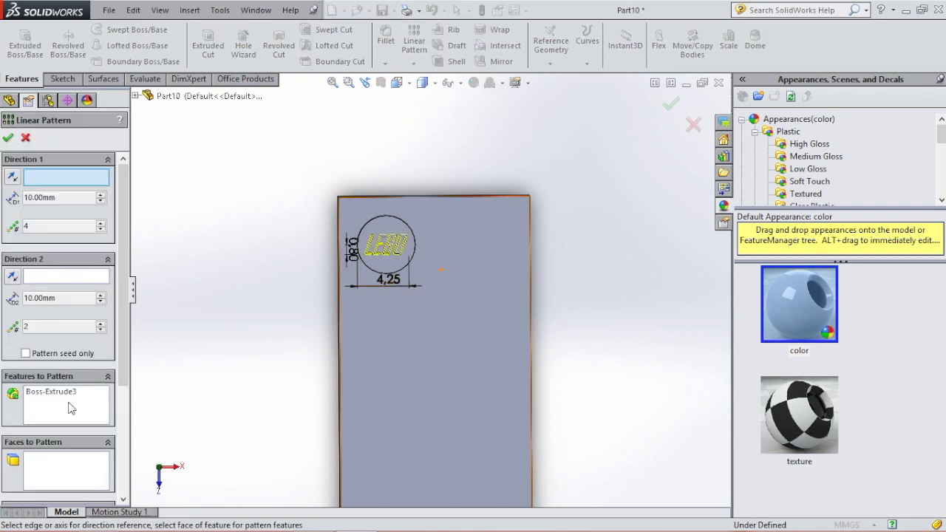
{"action": "left_click", "coordinate": [391, 253]}
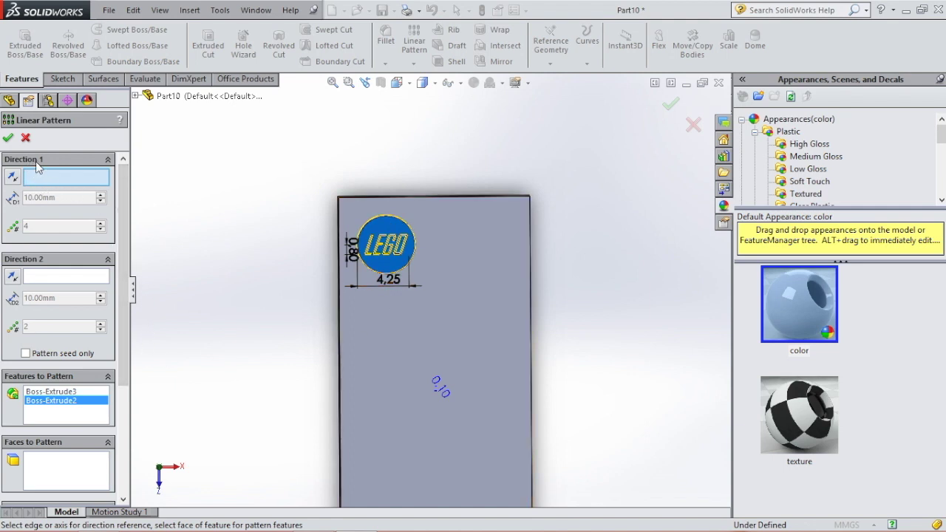
{"action": "left_click", "coordinate": [341, 347]}
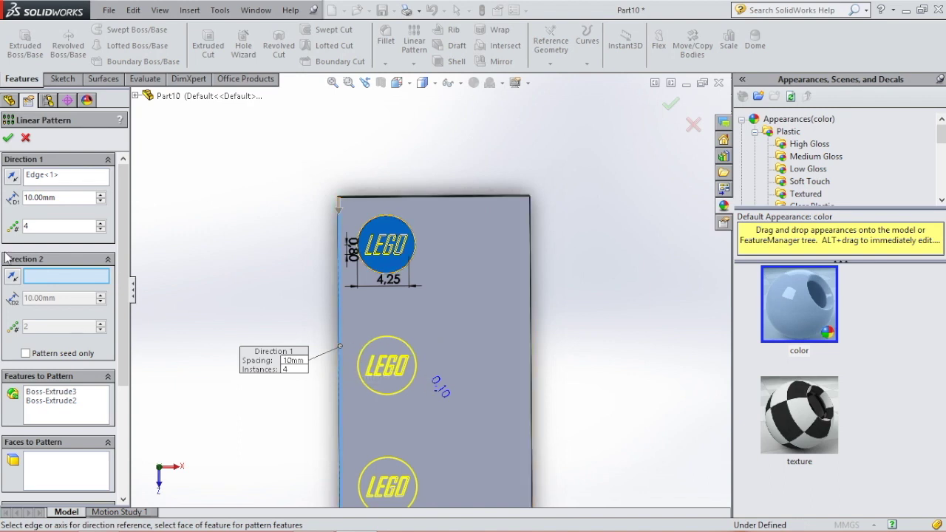
{"action": "left_click", "coordinate": [61, 198]}
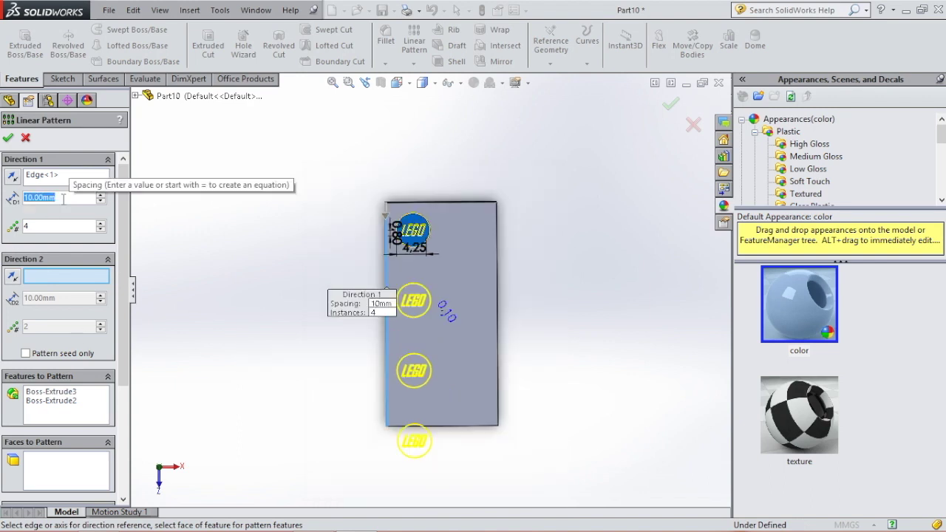
{"action": "type", "text": "8"}
{"action": "key", "text": "Return"}
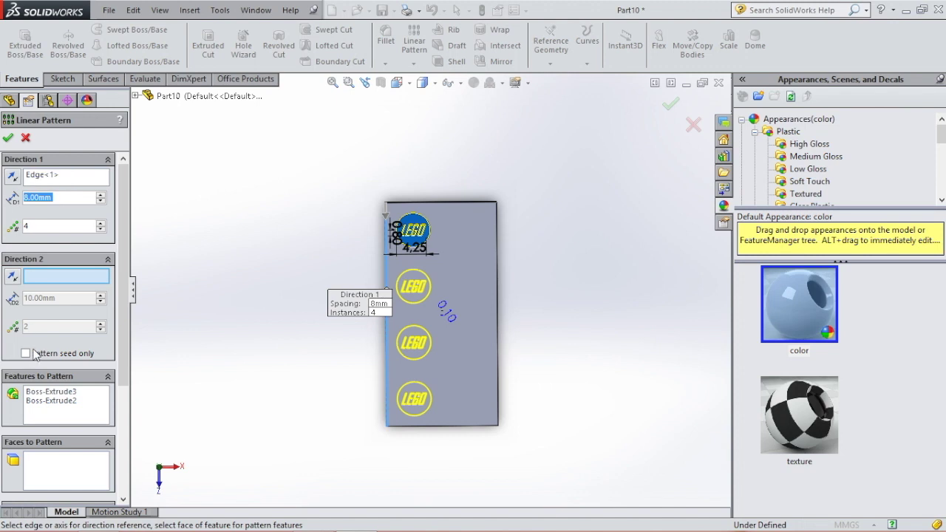
Step: Add a reversed second pattern direction along the brick's short edge with 2 instances at 8 mm spacing, and complete the pattern
{"action": "left_click", "coordinate": [12, 278]}
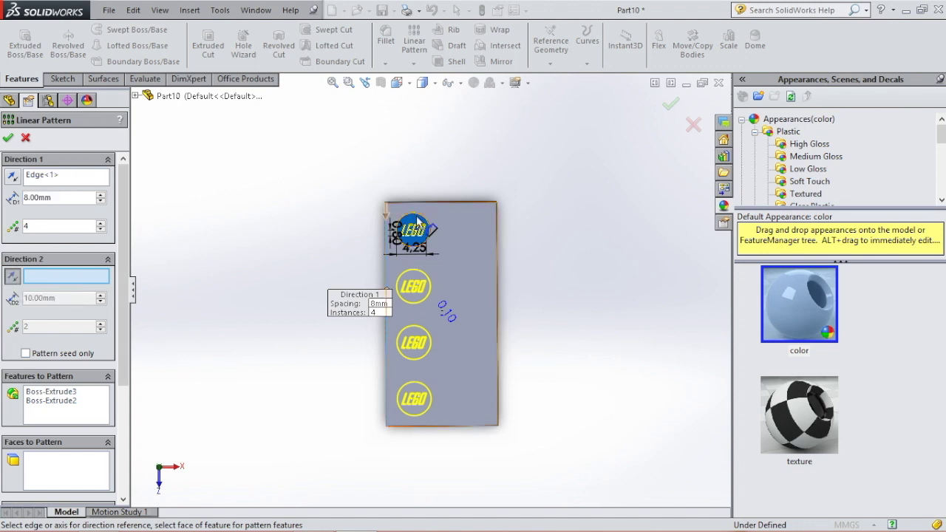
{"action": "left_click", "coordinate": [453, 204]}
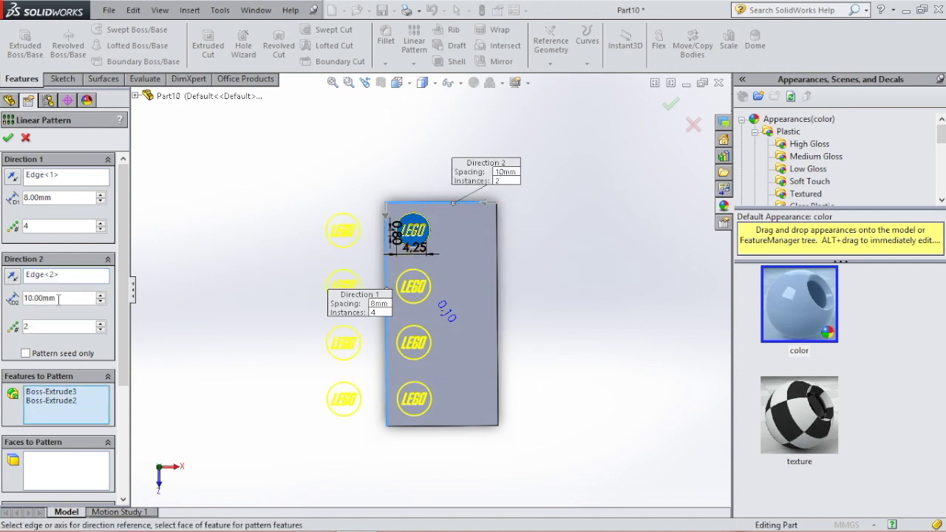
{"action": "left_click", "coordinate": [13, 280]}
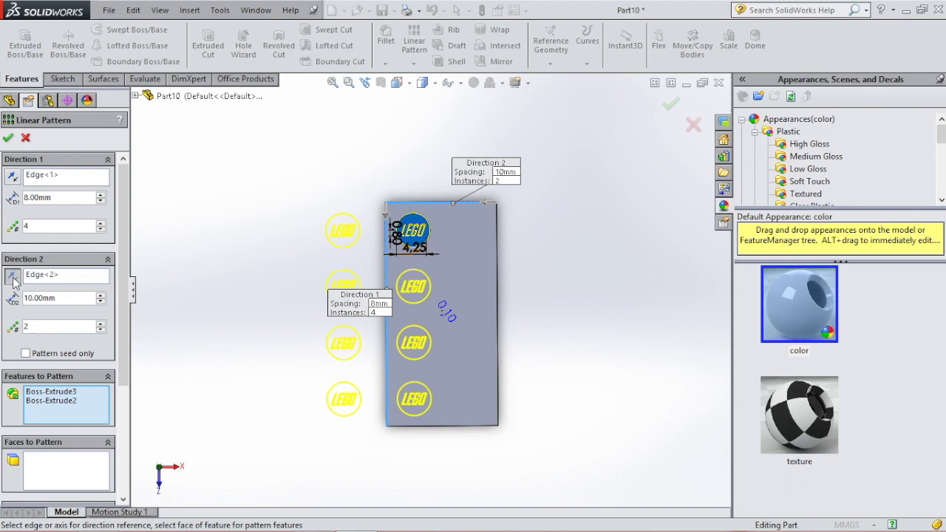
{"action": "double_click", "coordinate": [60, 297]}
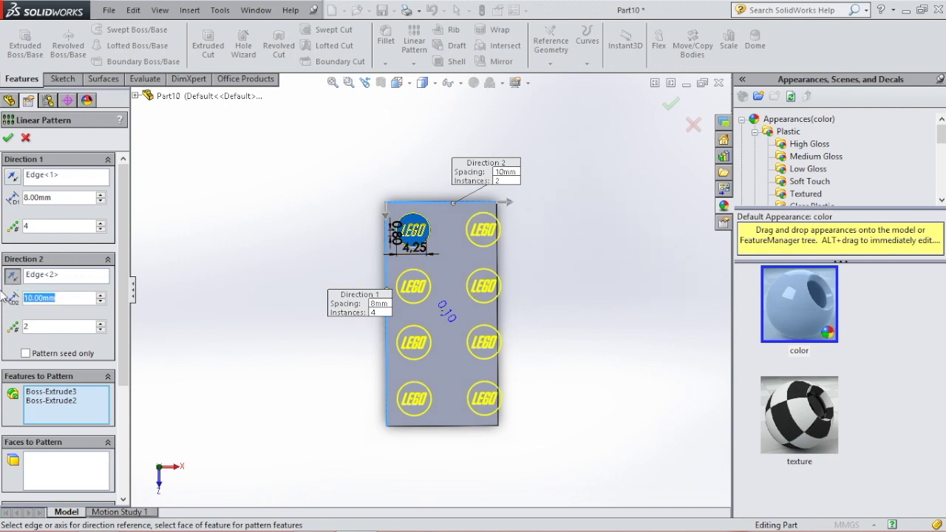
{"action": "type", "text": "8"}
{"action": "key", "text": "Return"}
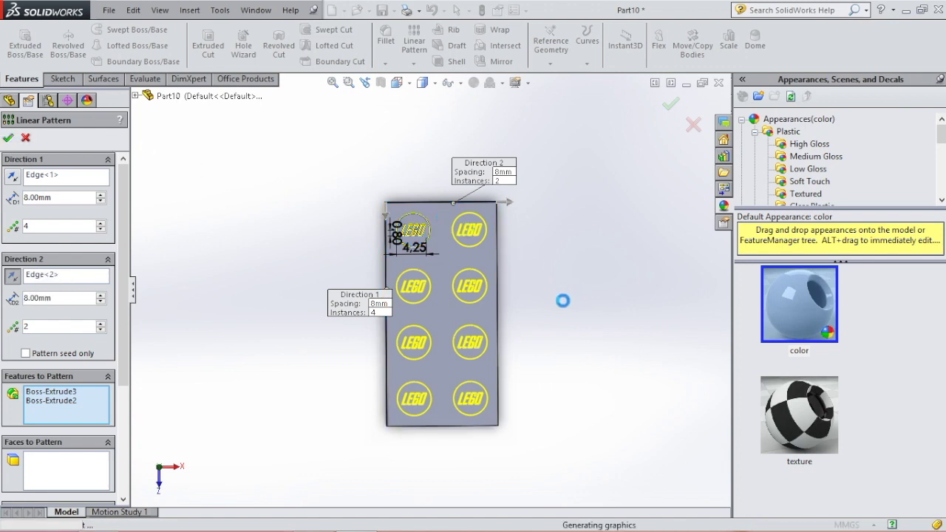
{"action": "key", "text": "Return"}
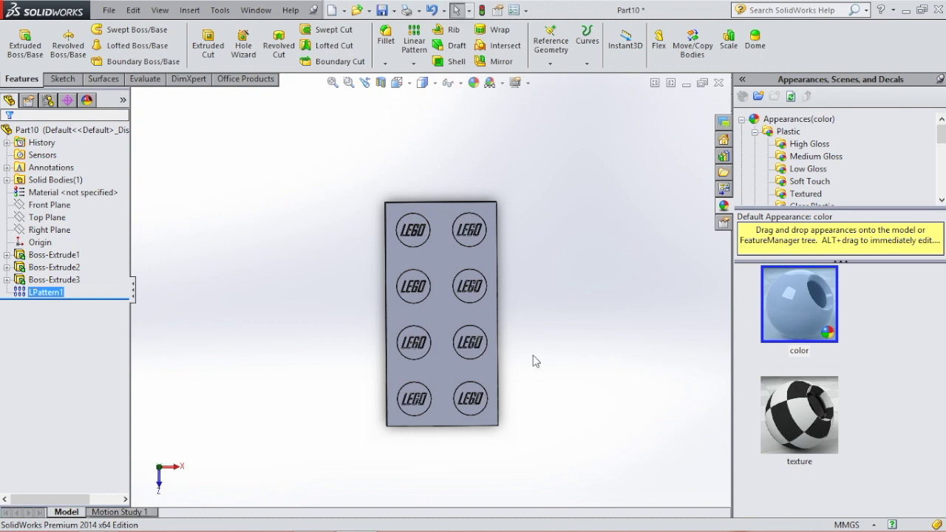
Step: Start a sketch on the brick's underside face and offset its outline inward by 1.2 mm
{"action": "middle_click_drag", "start_coordinate": [530, 357], "coordinate": [555, 368]}
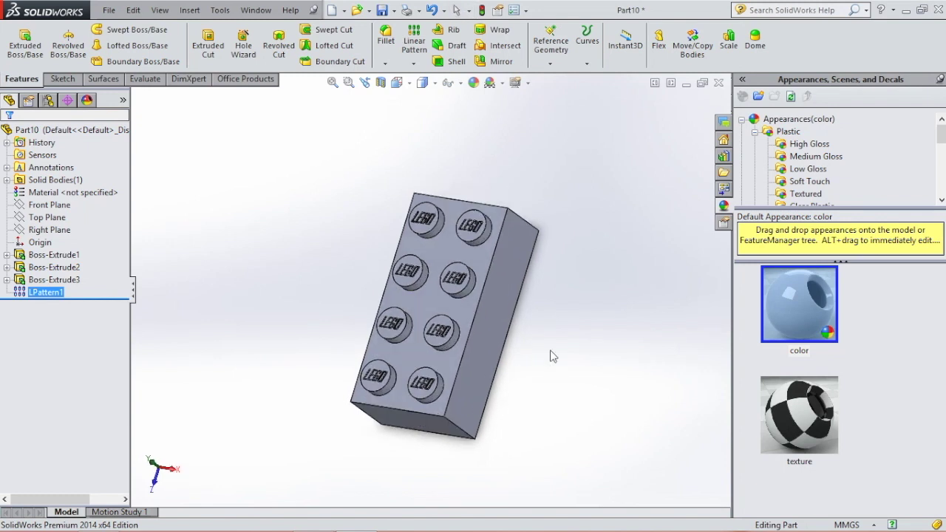
{"action": "middle_click_drag", "start_coordinate": [551, 356], "coordinate": [386, 281]}
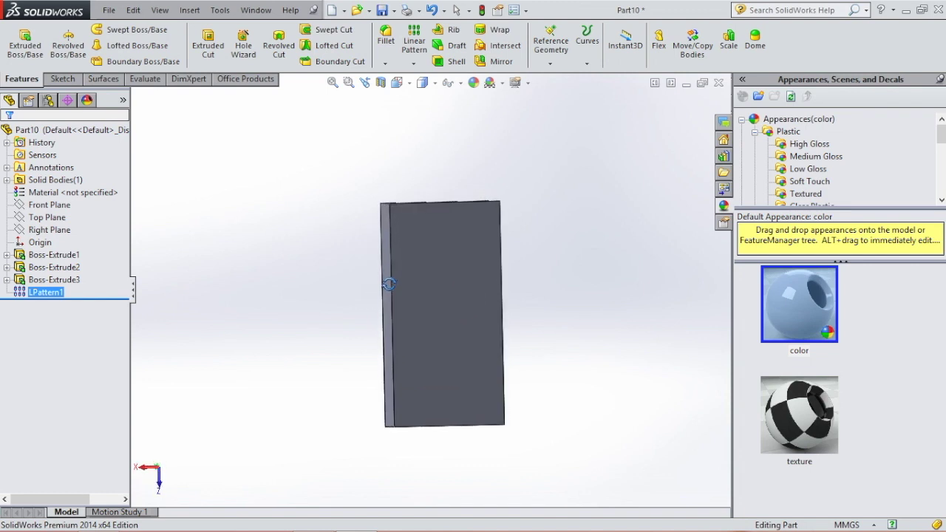
{"action": "left_click", "coordinate": [443, 301]}
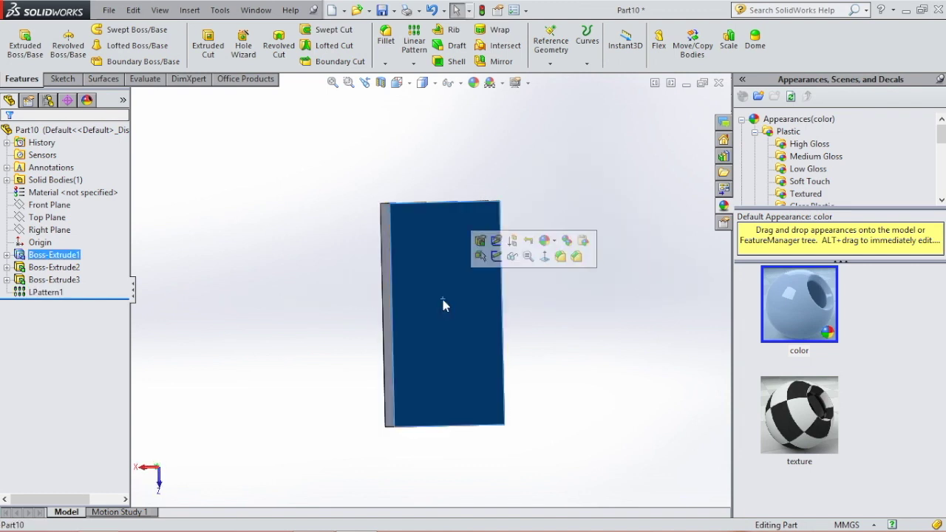
{"action": "left_click", "coordinate": [496, 256]}
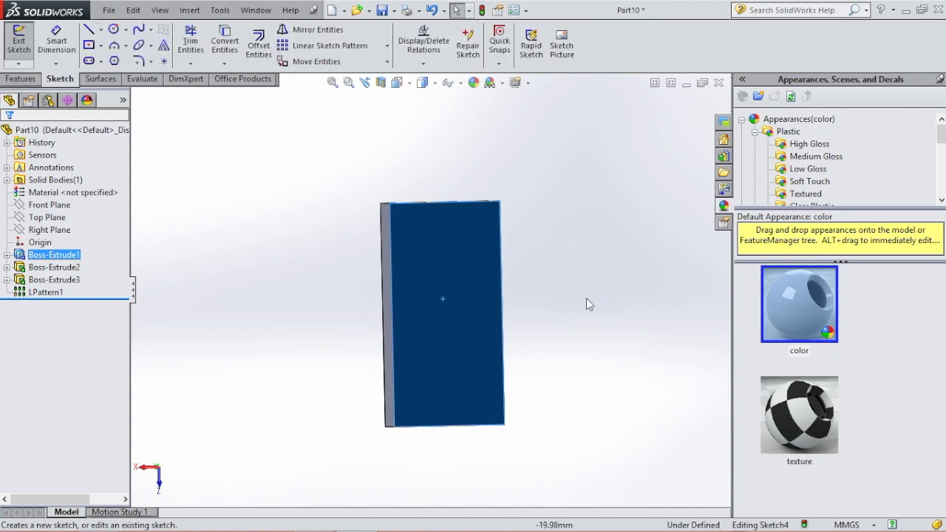
{"action": "key", "text": "space"}
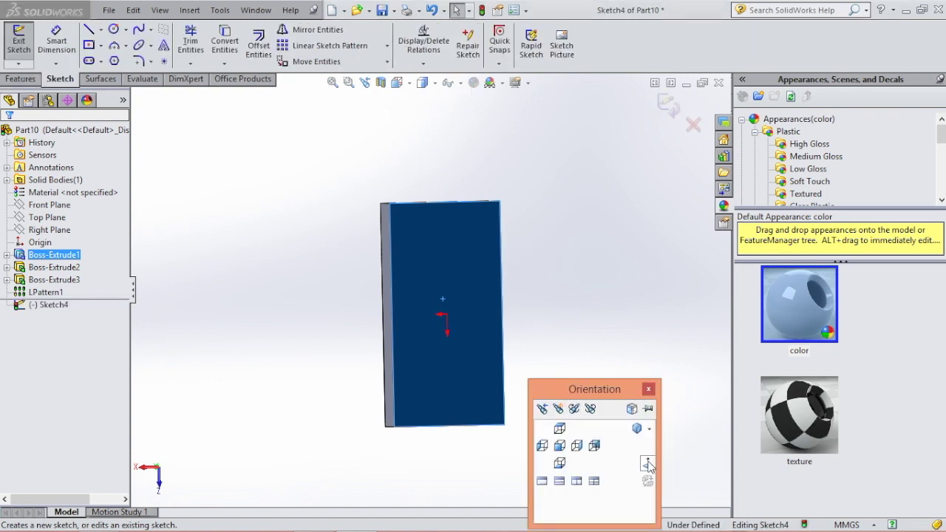
{"action": "left_click", "coordinate": [647, 464]}
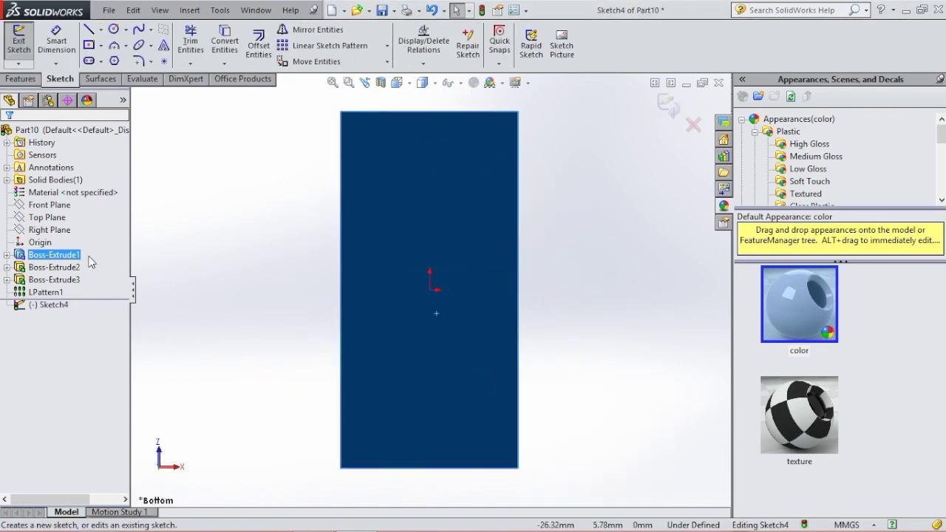
{"action": "left_click", "coordinate": [258, 46]}
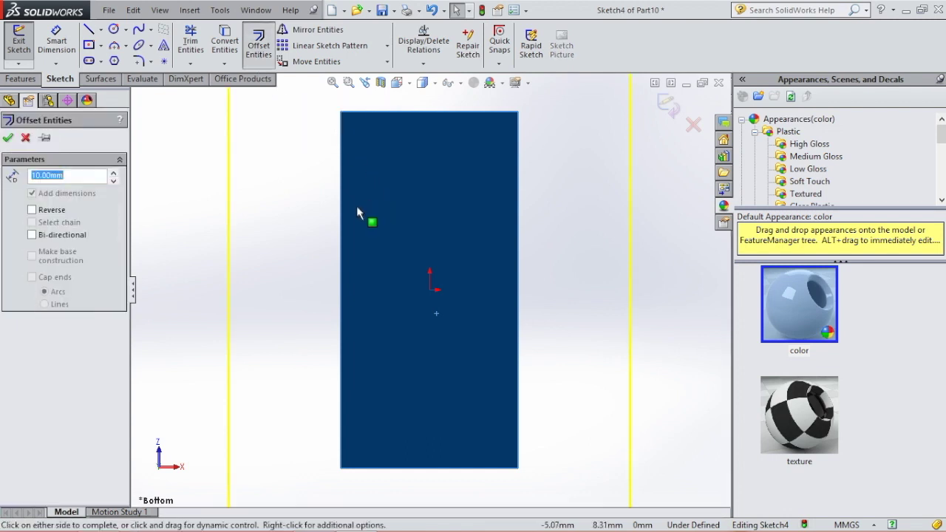
{"action": "left_click", "coordinate": [32, 211]}
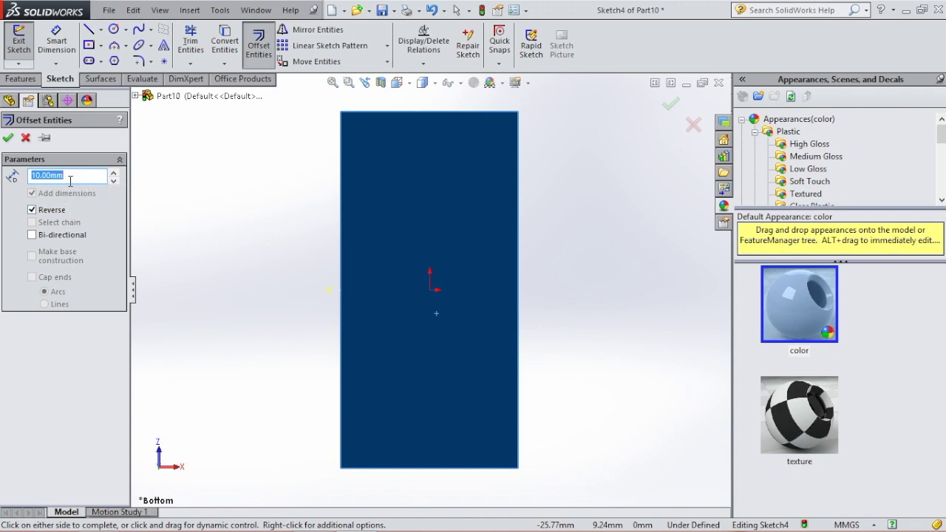
{"action": "type", "text": "1.2"}
{"action": "key", "text": "Return"}
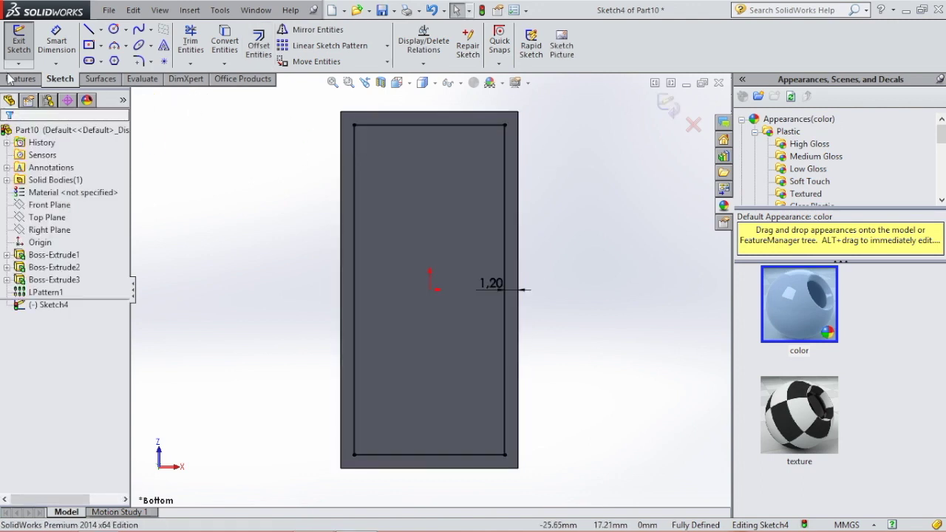
Step: Cut the offset rectangle into the brick as a blind extruded cut 8.4 mm deep
{"action": "left_click", "coordinate": [13, 78]}
{"action": "left_click", "coordinate": [207, 46]}
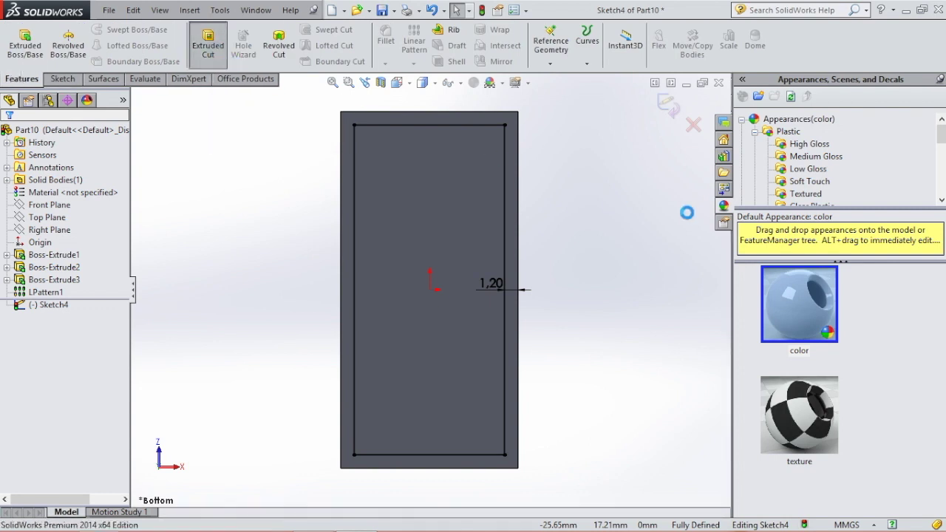
{"action": "type", "text": "8.4"}
{"action": "key", "text": "Return"}
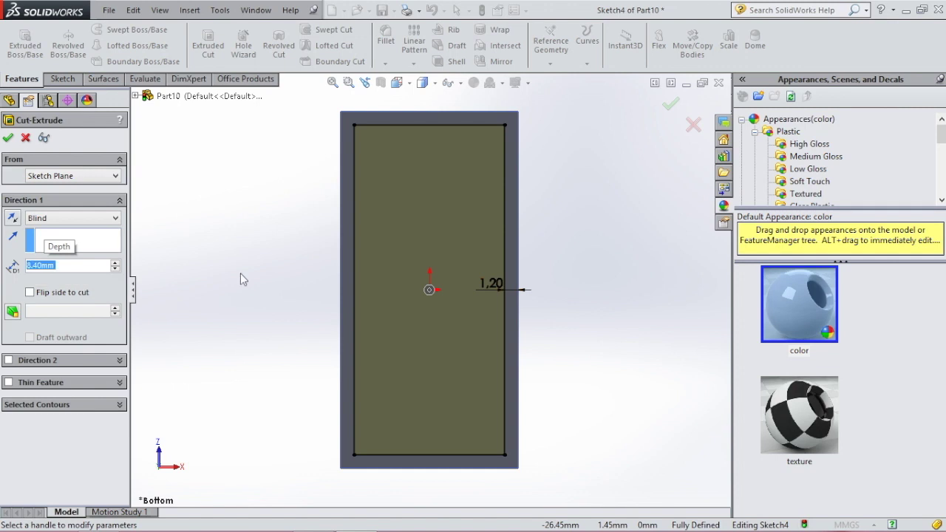
{"action": "left_click", "coordinate": [9, 137]}
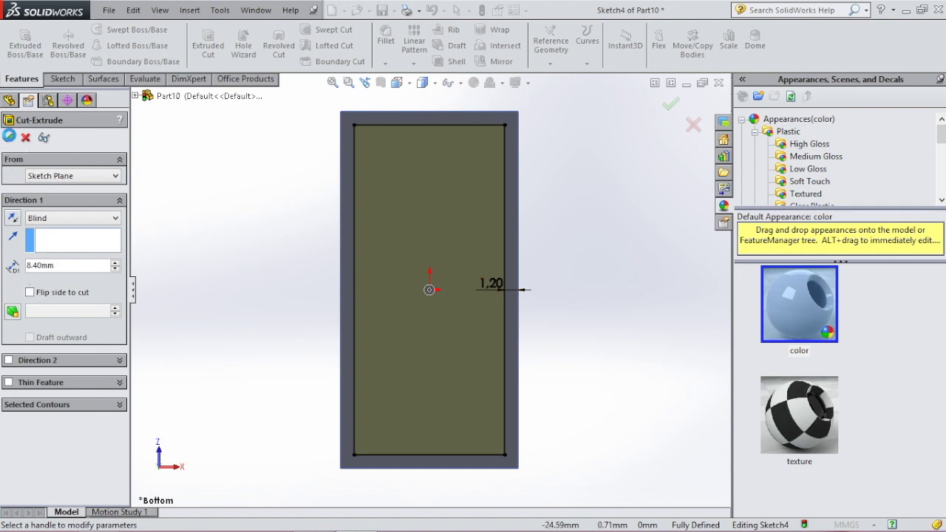
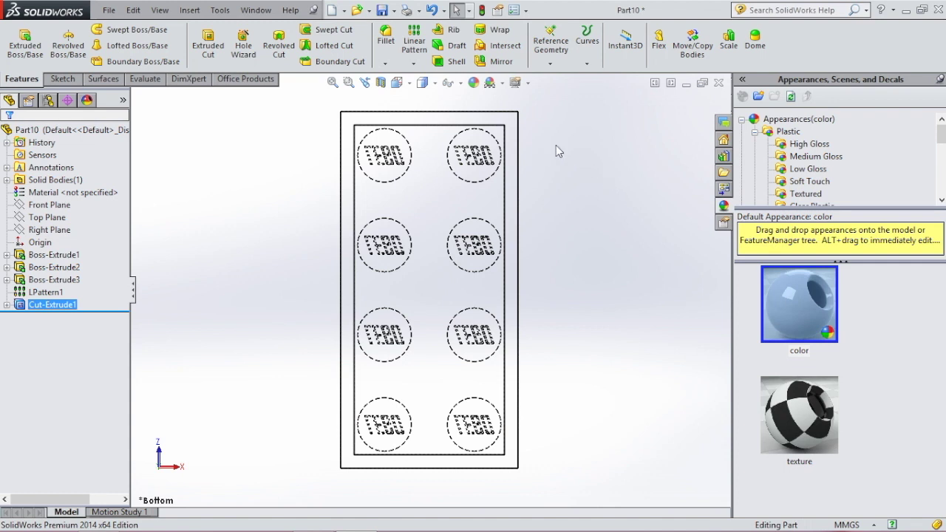
Step: Start a sketch on the cavity floor and draw a vertical centerline joining the facing quadrant points of two neighbouring stud circles
{"action": "left_click", "coordinate": [388, 301]}
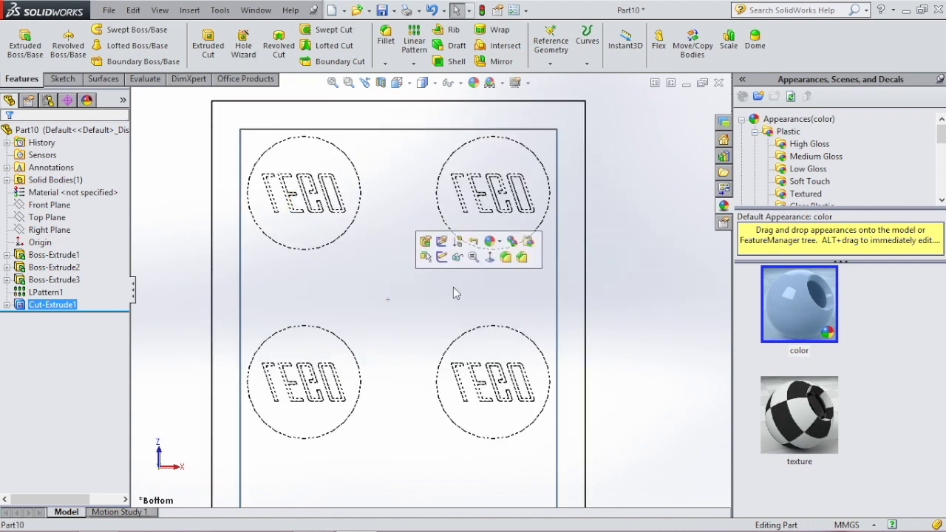
{"action": "left_click", "coordinate": [442, 257]}
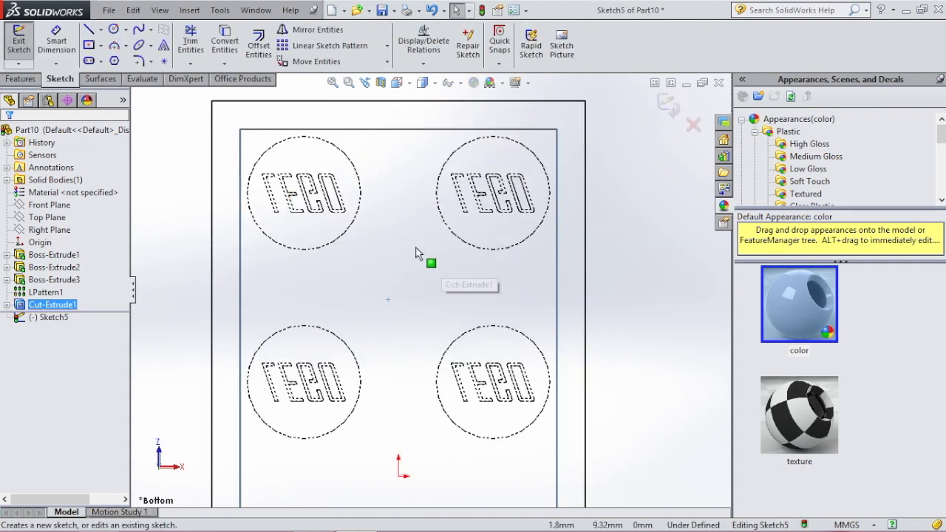
{"action": "left_click", "coordinate": [101, 31]}
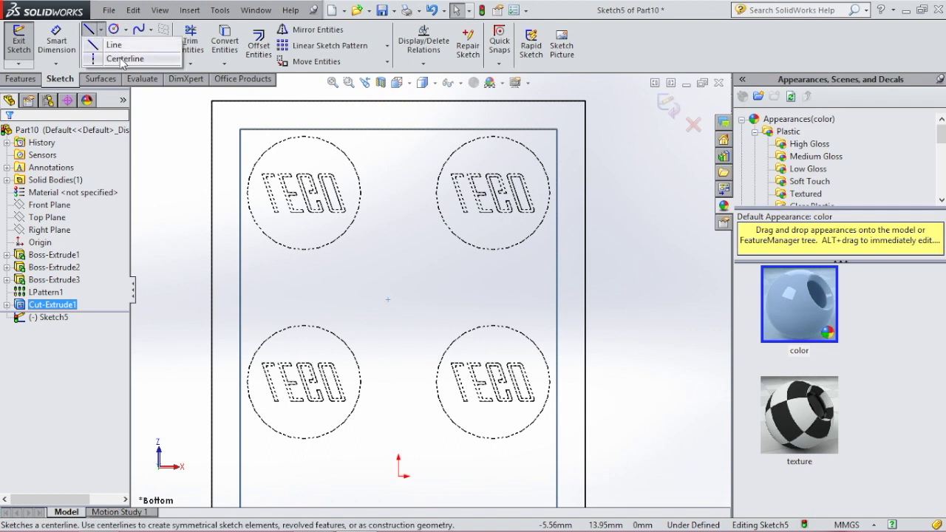
{"action": "left_click", "coordinate": [120, 62]}
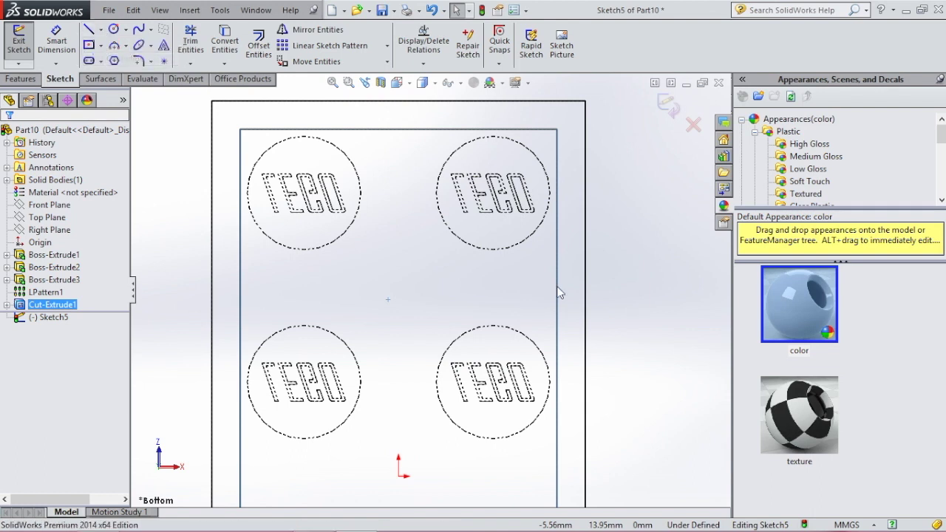
{"action": "left_click", "coordinate": [494, 250]}
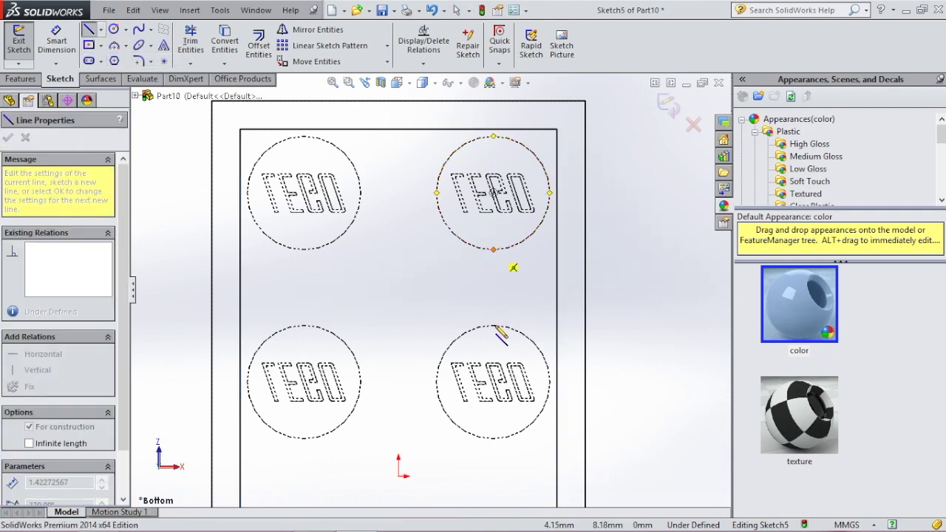
{"action": "left_click", "coordinate": [494, 325]}
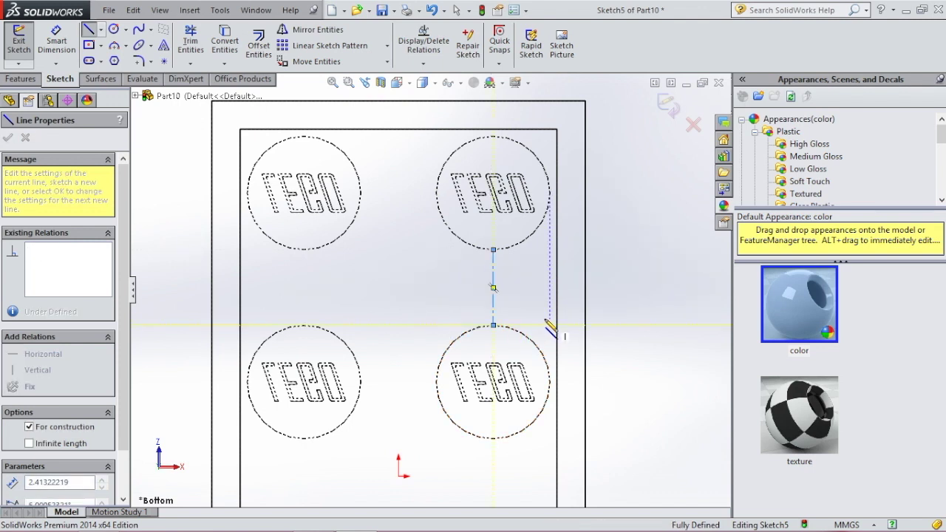
Step: Draw a 4 mm horizontal centerline from the short centerline's midpoint to above the origin, and continue it vertically to the origin
{"action": "left_click", "coordinate": [101, 29]}
{"action": "left_click", "coordinate": [109, 59]}
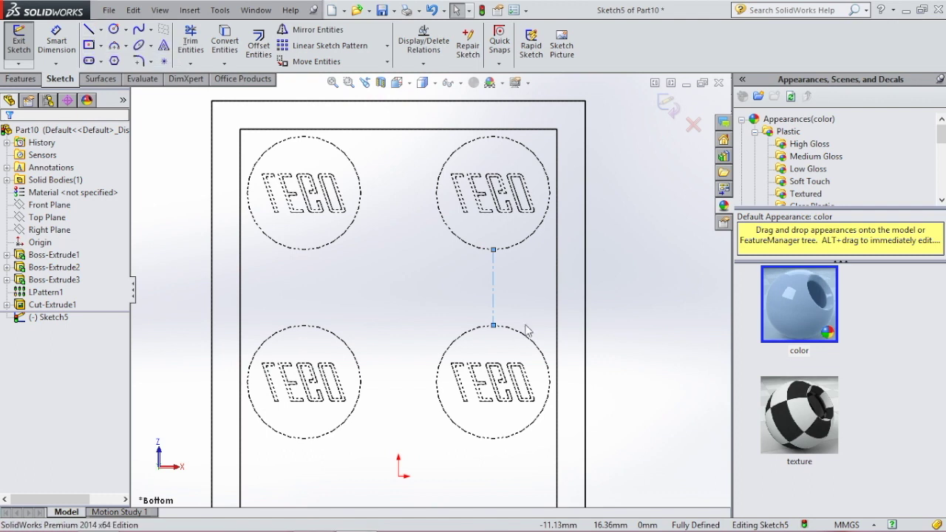
{"action": "left_click", "coordinate": [494, 288]}
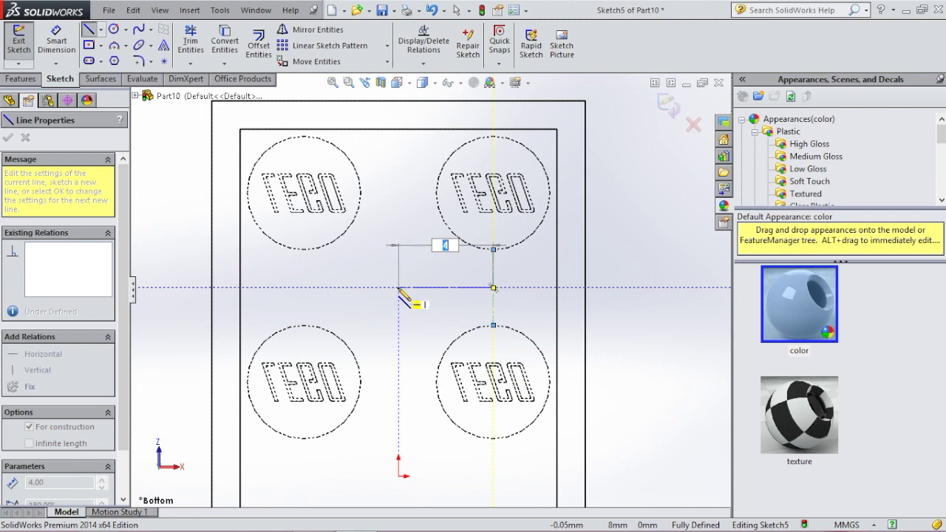
{"action": "left_click", "coordinate": [398, 288]}
{"action": "left_click", "coordinate": [398, 477]}
{"action": "key", "text": "Escape"}
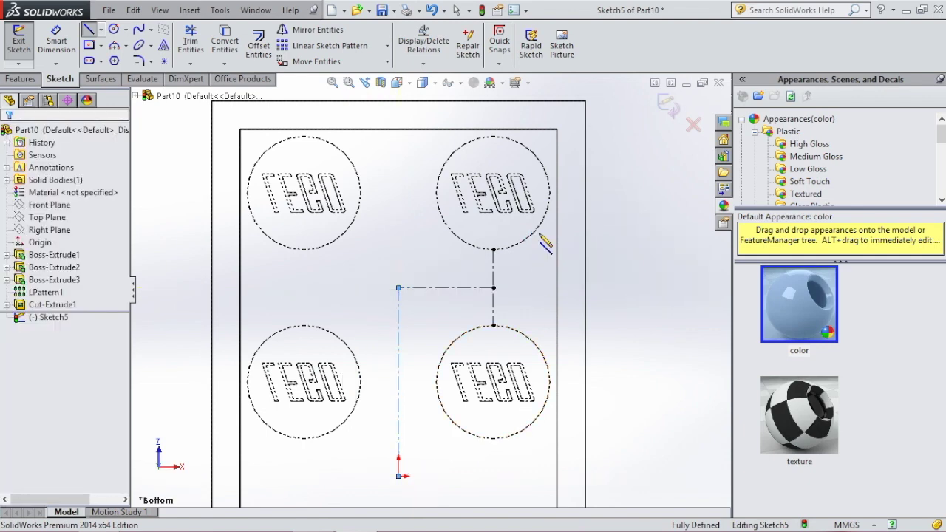
{"action": "key", "text": "Escape"}
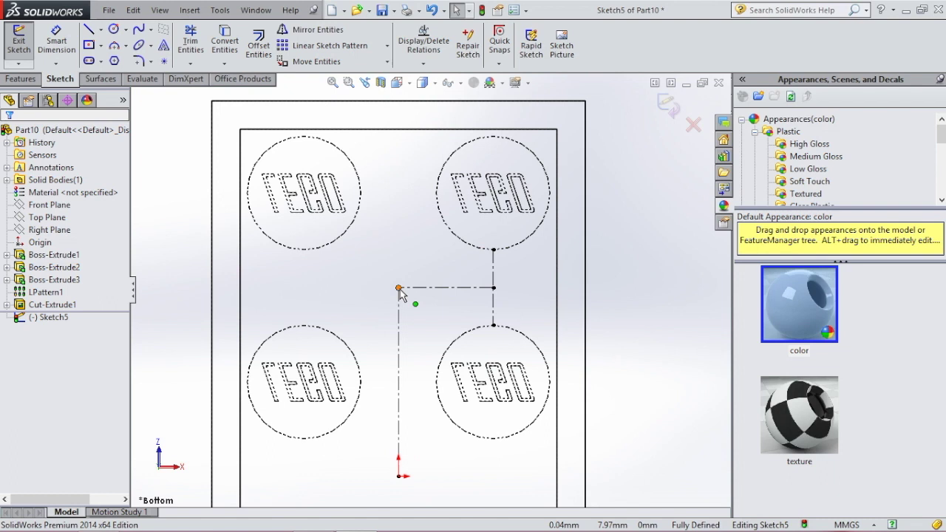
Step: Draw a circle centred on the corner of the centerlines between the four studs and dimension its diameter to 6.5 mm
{"action": "left_click", "coordinate": [113, 29]}
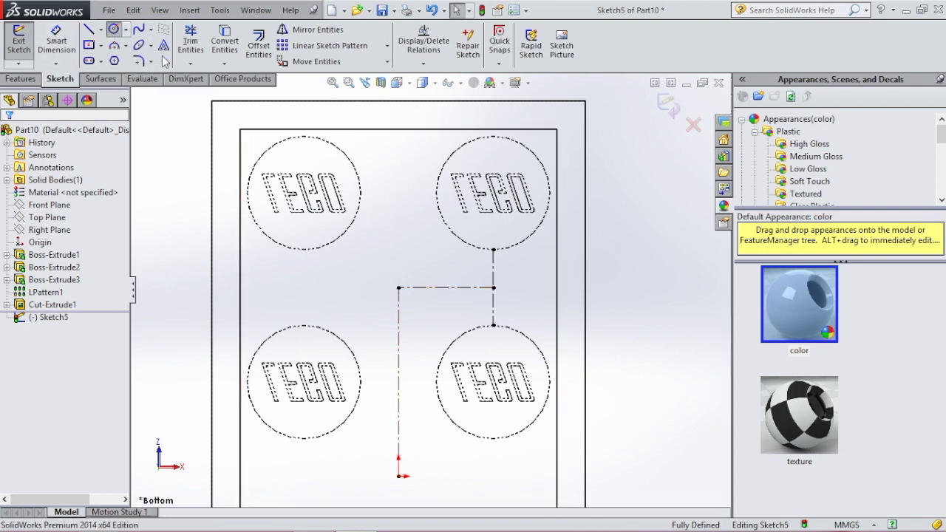
{"action": "left_click", "coordinate": [398, 287]}
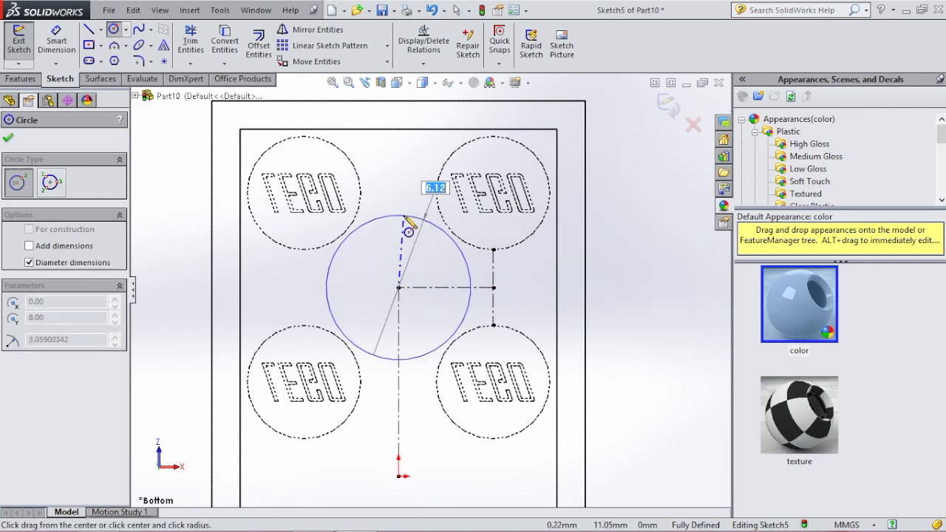
{"action": "left_click", "coordinate": [401, 217]}
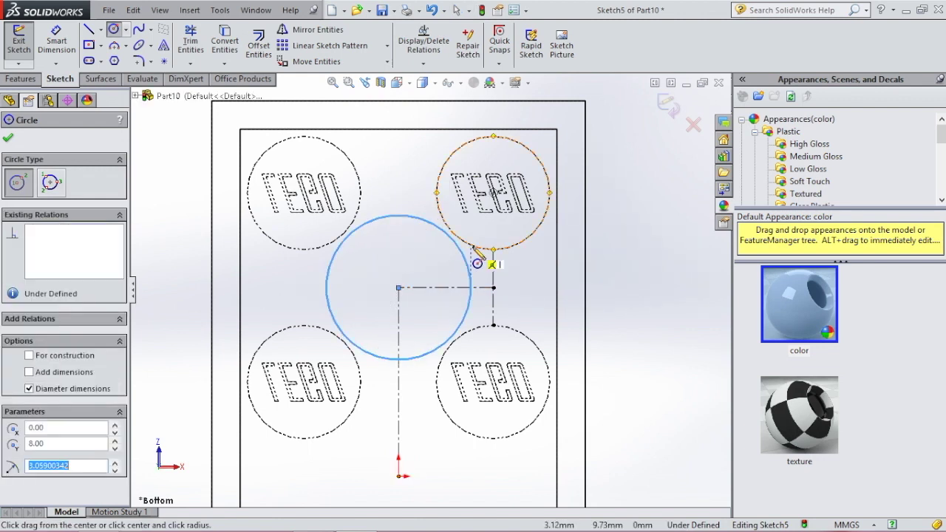
{"action": "key", "text": "Escape"}
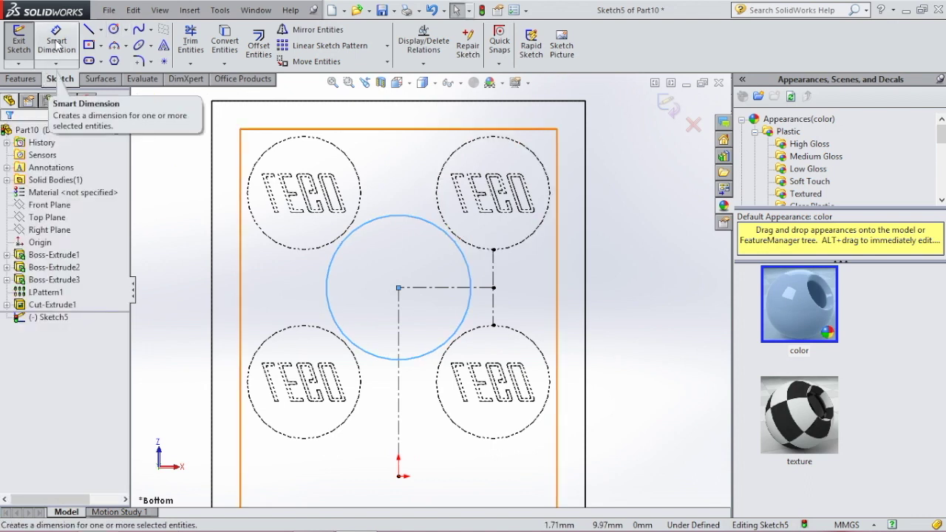
{"action": "left_click", "coordinate": [56, 44]}
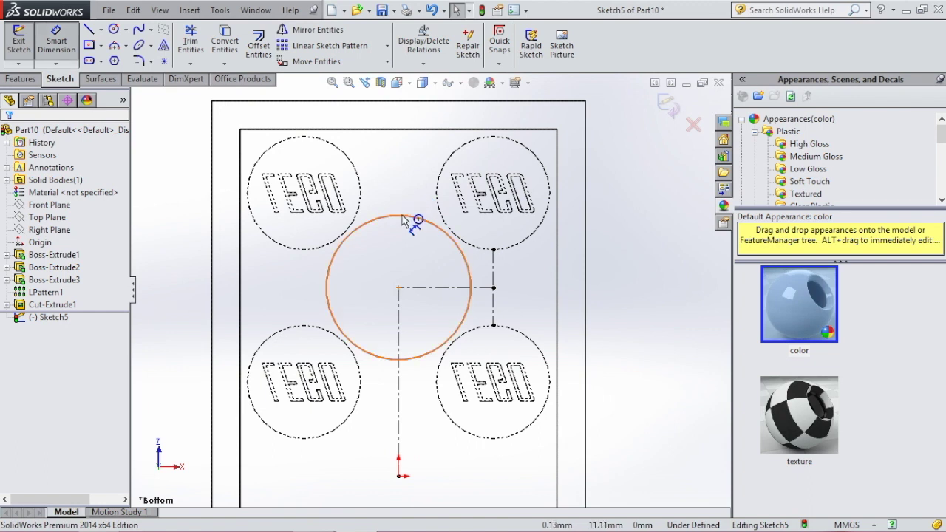
{"action": "left_click", "coordinate": [400, 217]}
{"action": "left_click", "coordinate": [405, 178]}
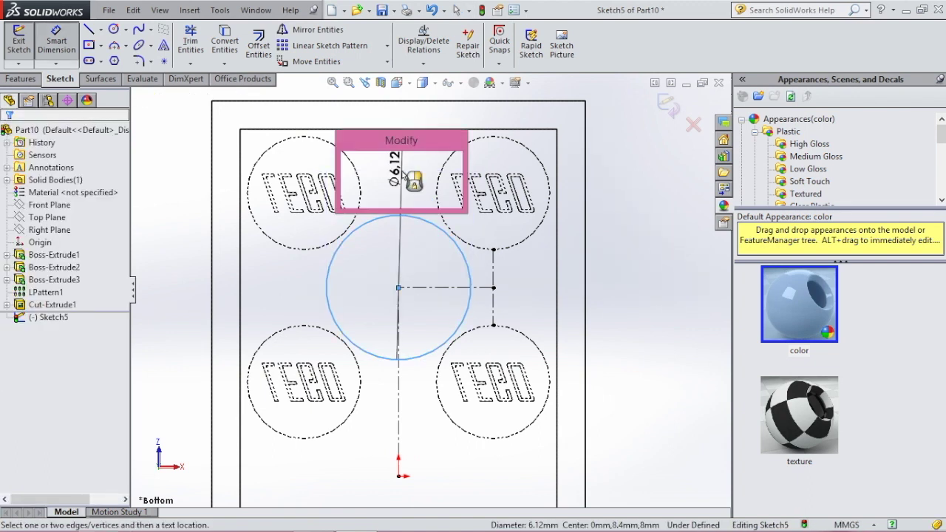
{"action": "type", "text": "6.5"}
{"action": "key", "text": "Return"}
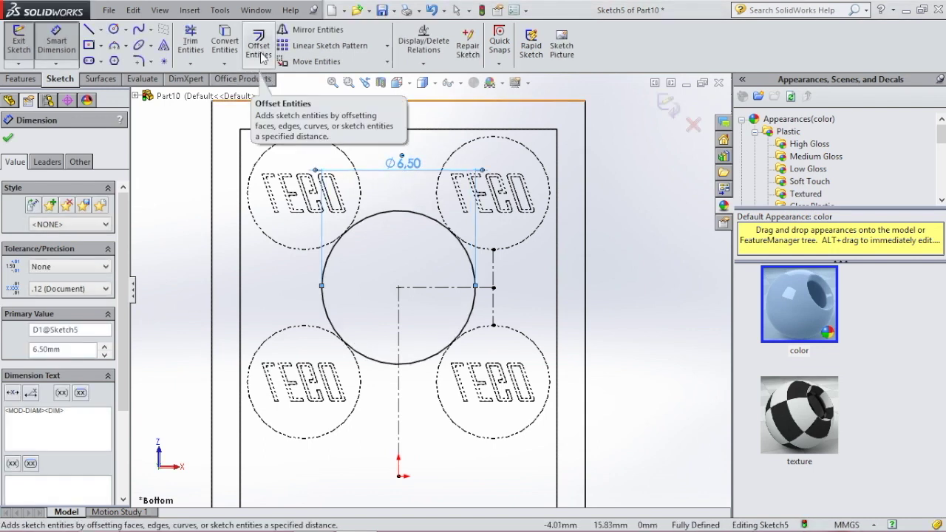
Step: Offset the 6.5 mm circle inward by 0.85 mm to form the tube's inner circle
{"action": "left_click", "coordinate": [260, 52]}
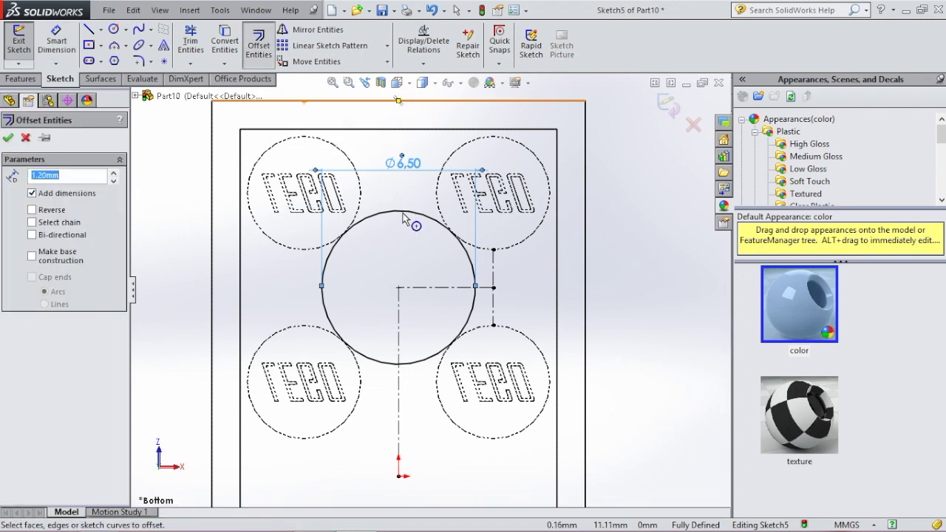
{"action": "left_click", "coordinate": [404, 216]}
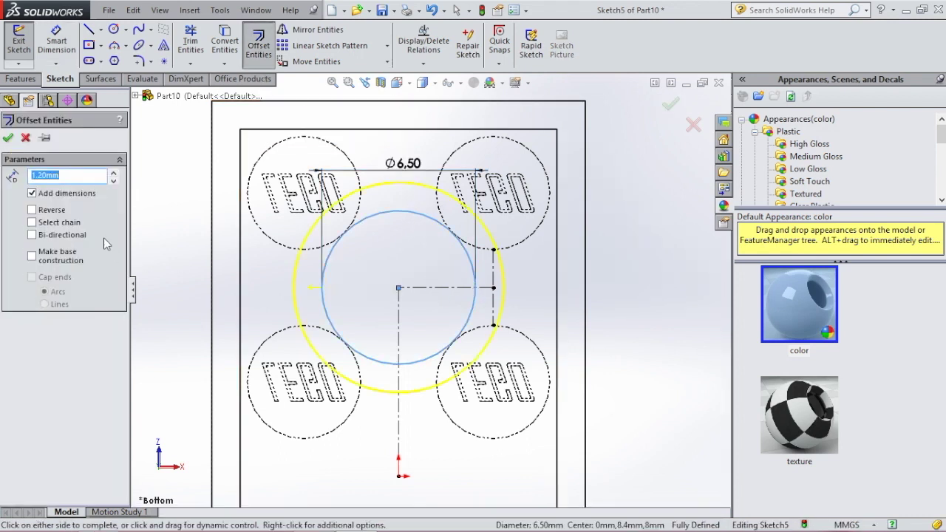
{"action": "left_click", "coordinate": [53, 211]}
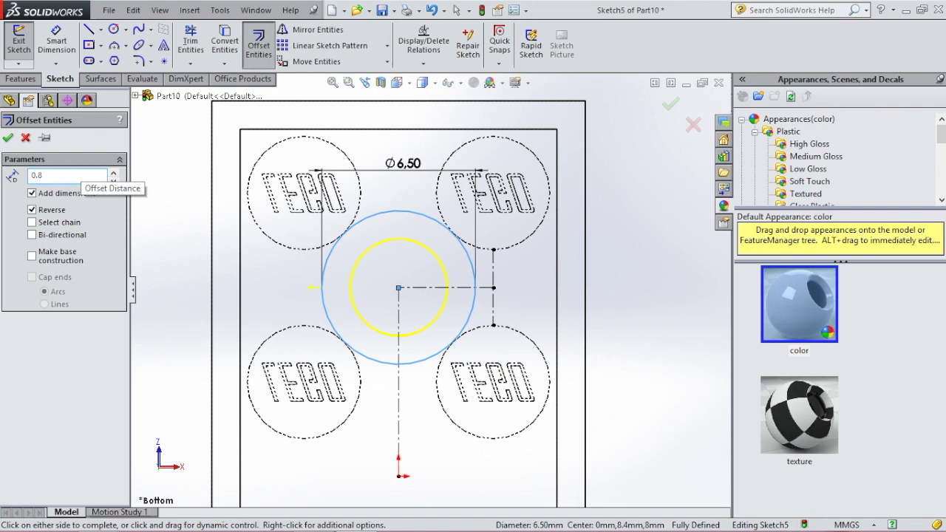
{"action": "left_click", "coordinate": [82, 175]}
{"action": "type", "text": "0.85"}
{"action": "key", "text": "Return"}
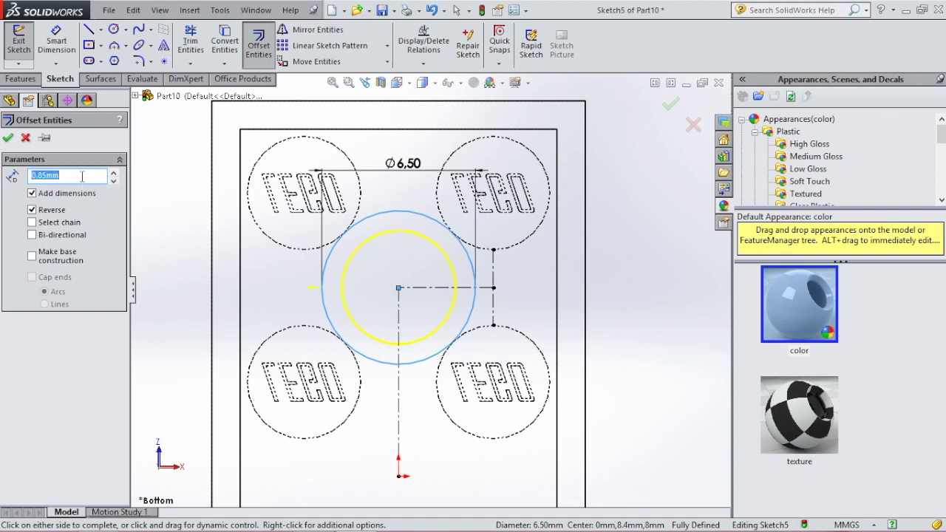
{"action": "left_click", "coordinate": [8, 139]}
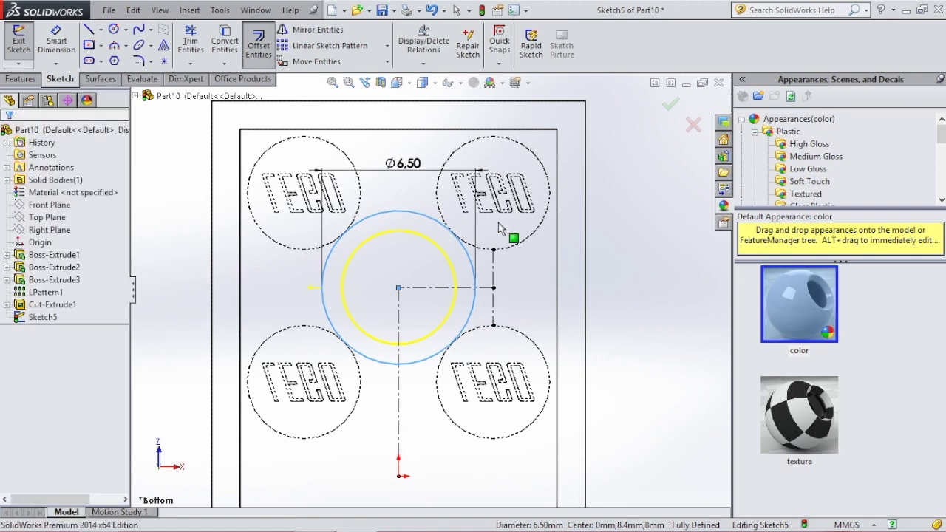
Step: Extrude the tube ring sketch up to a vertex, using an inner corner of the cavity's open rim
{"action": "left_click", "coordinate": [18, 79]}
{"action": "left_click", "coordinate": [25, 44]}
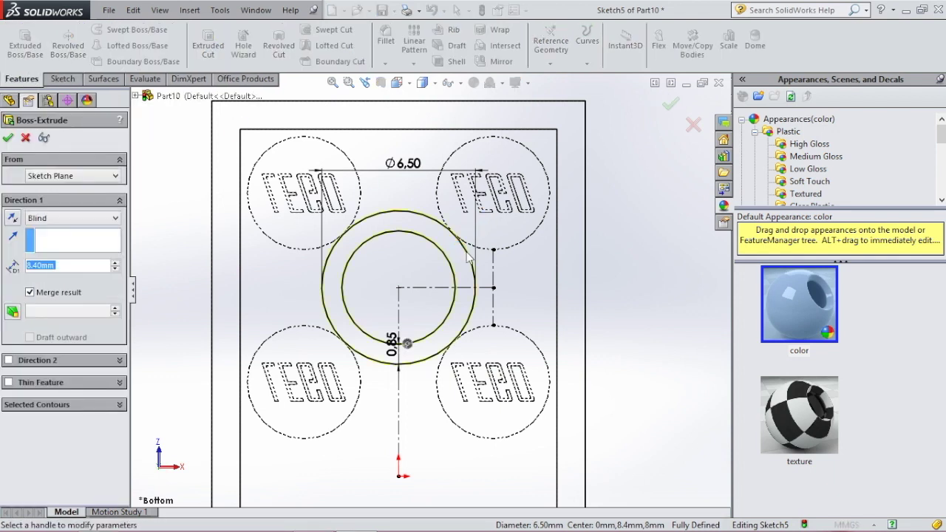
{"action": "middle_click_drag", "start_coordinate": [514, 348], "coordinate": [558, 283]}
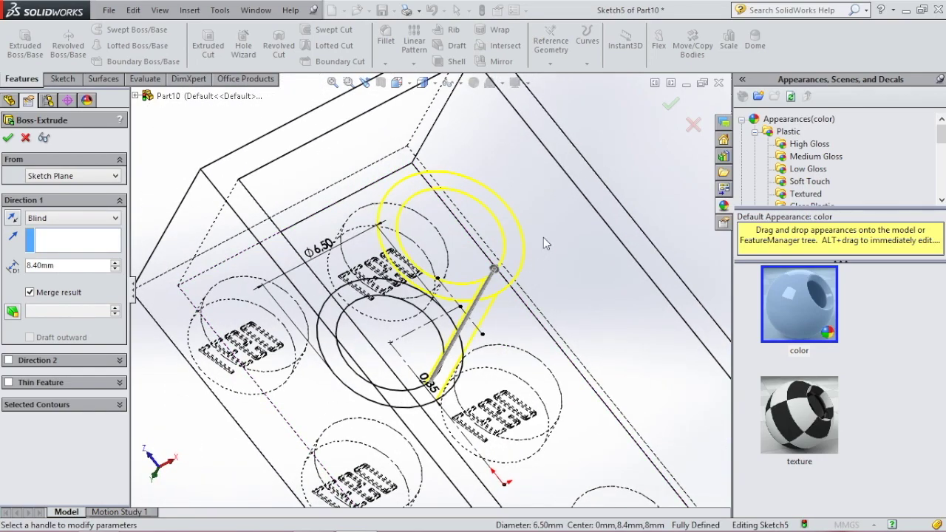
{"action": "left_click", "coordinate": [74, 218]}
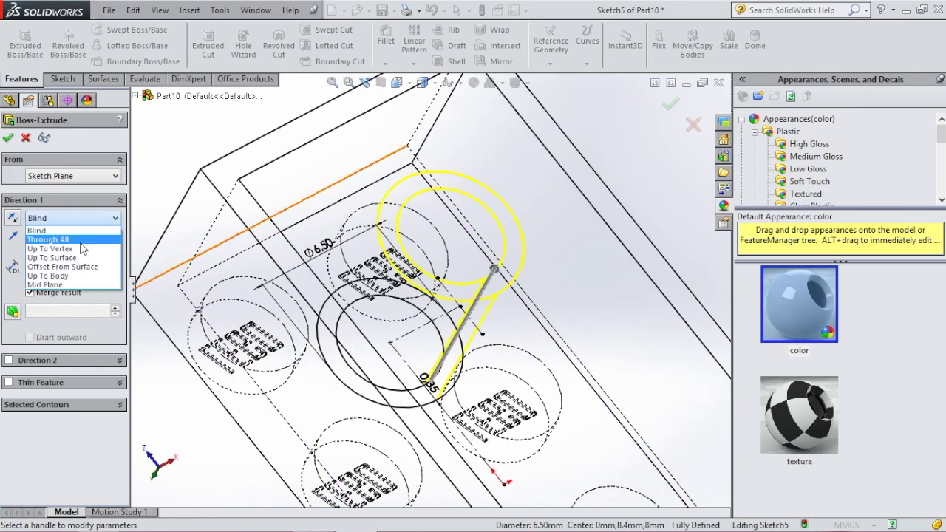
{"action": "left_click", "coordinate": [80, 249]}
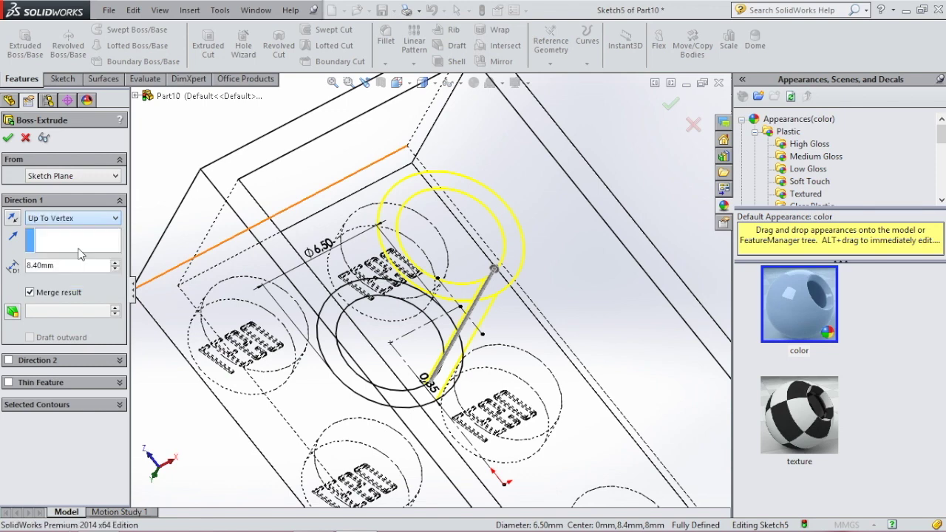
{"action": "scroll", "coordinate": [503, 174], "scroll_direction": "up", "scroll_amount": 2}
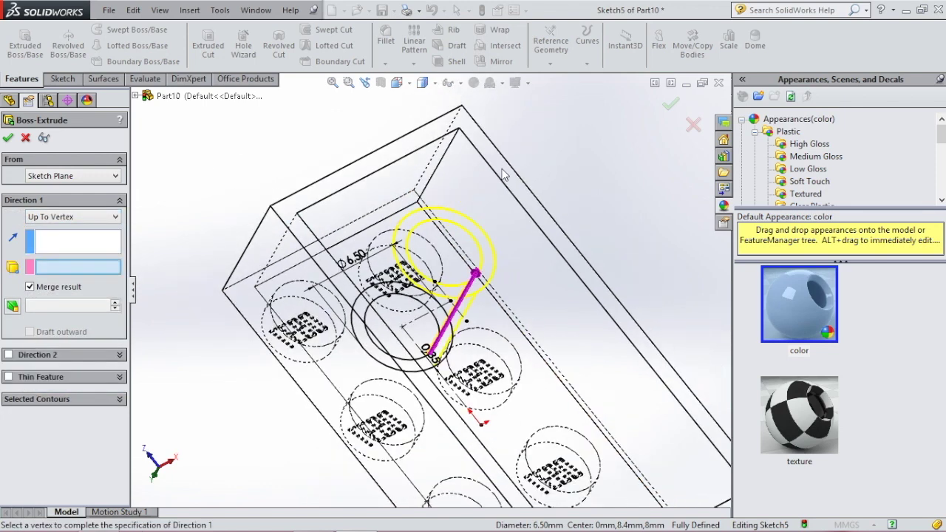
{"action": "left_click", "coordinate": [459, 131]}
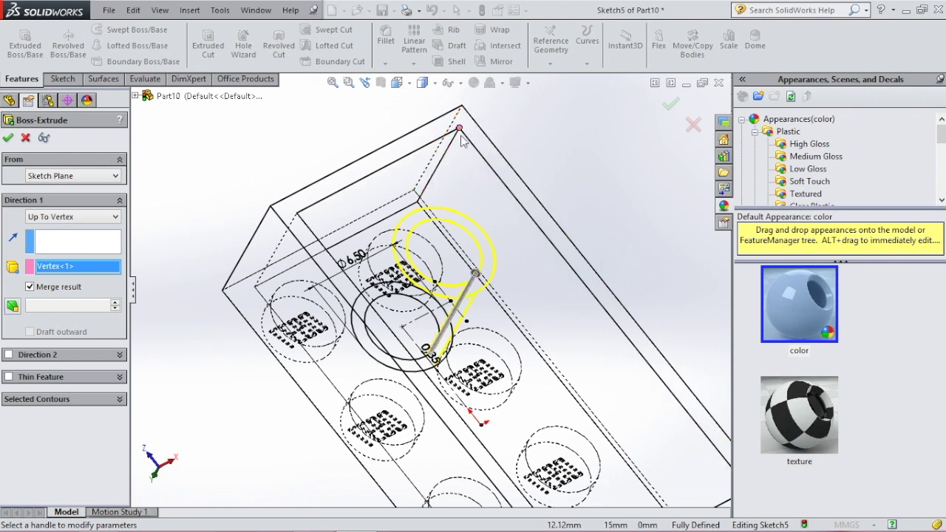
{"action": "left_click", "coordinate": [8, 138]}
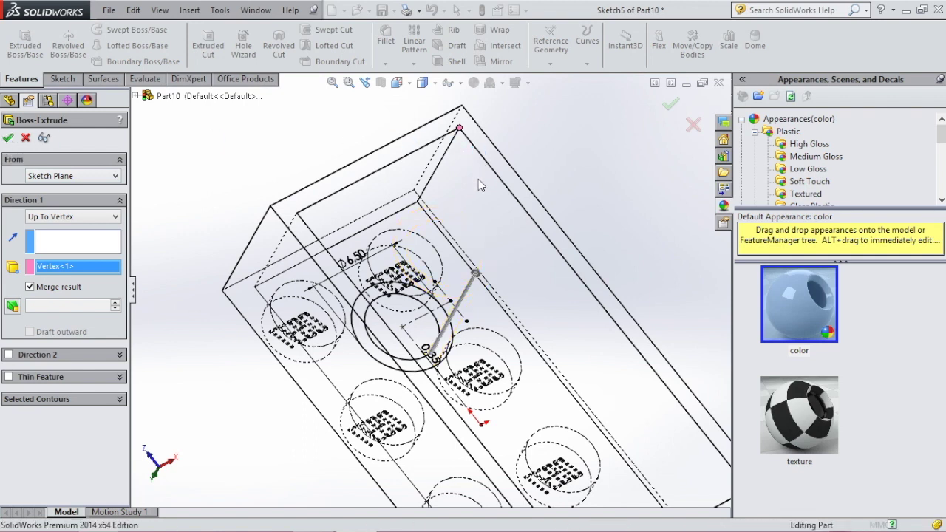
Step: Create a linear pattern of the tube along the cavity's long edge with 3 instances at 8 mm spacing
{"action": "key", "text": "f"}
{"action": "scroll", "coordinate": [477, 206], "scroll_direction": "down", "scroll_amount": 2}
{"action": "scroll", "coordinate": [458, 177], "scroll_direction": "up", "scroll_amount": 3}
{"action": "scroll", "coordinate": [437, 140], "scroll_direction": "down", "scroll_amount": 3}
{"action": "scroll", "coordinate": [433, 111], "scroll_direction": "up", "scroll_amount": 1}
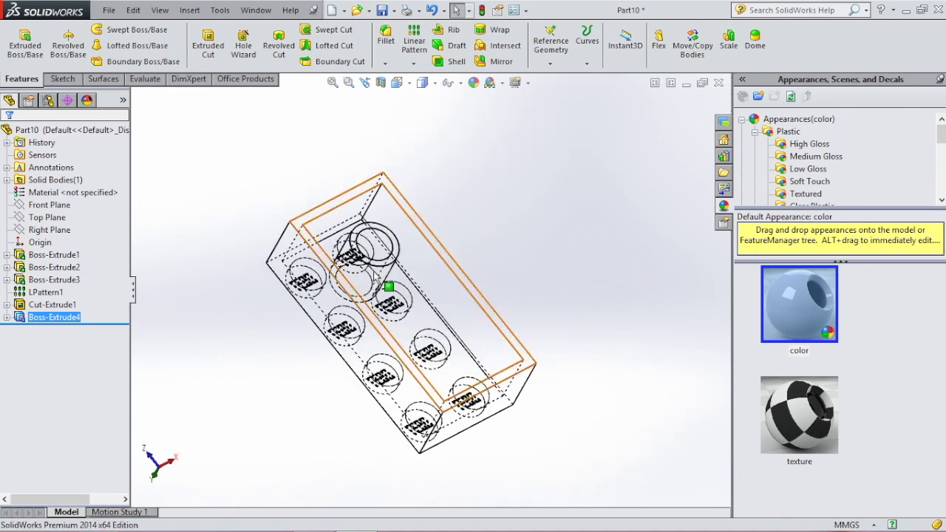
{"action": "middle_click_drag", "start_coordinate": [417, 291], "coordinate": [403, 376]}
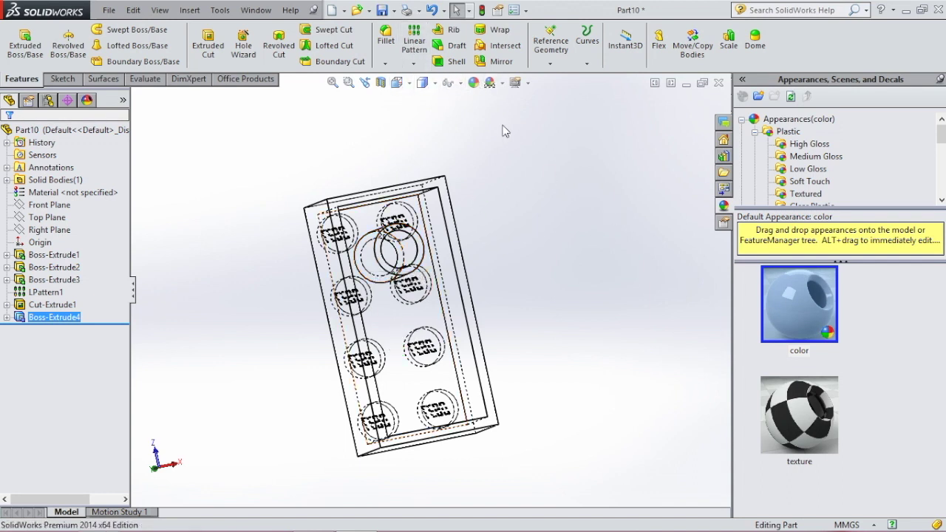
{"action": "left_click", "coordinate": [415, 41]}
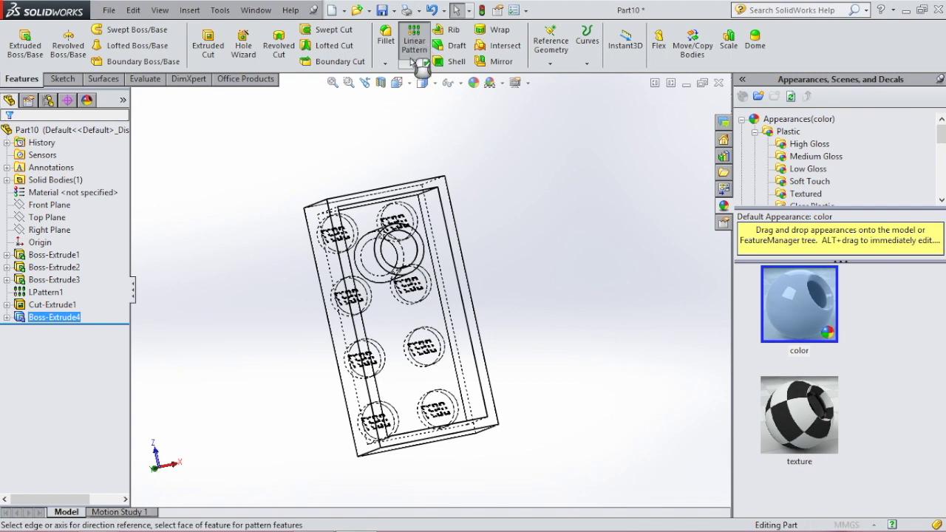
{"action": "left_click", "coordinate": [375, 264]}
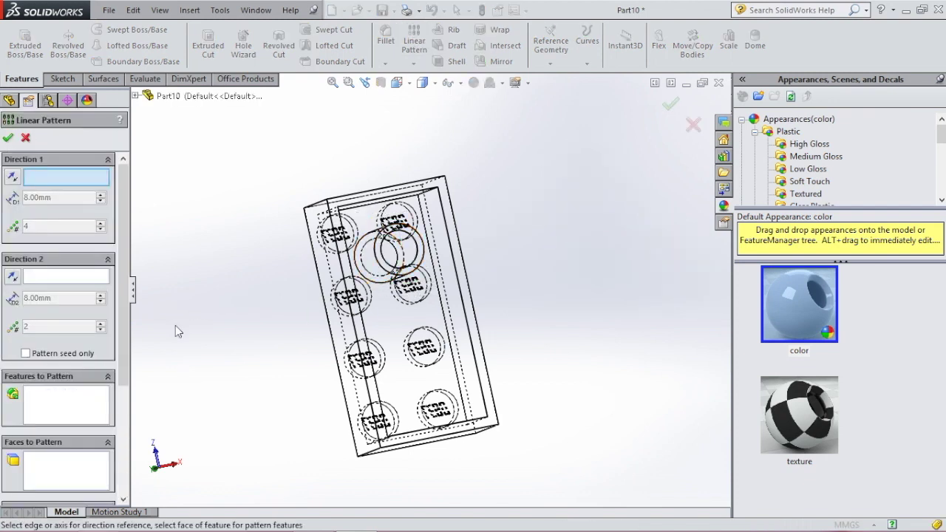
{"action": "left_click", "coordinate": [51, 417]}
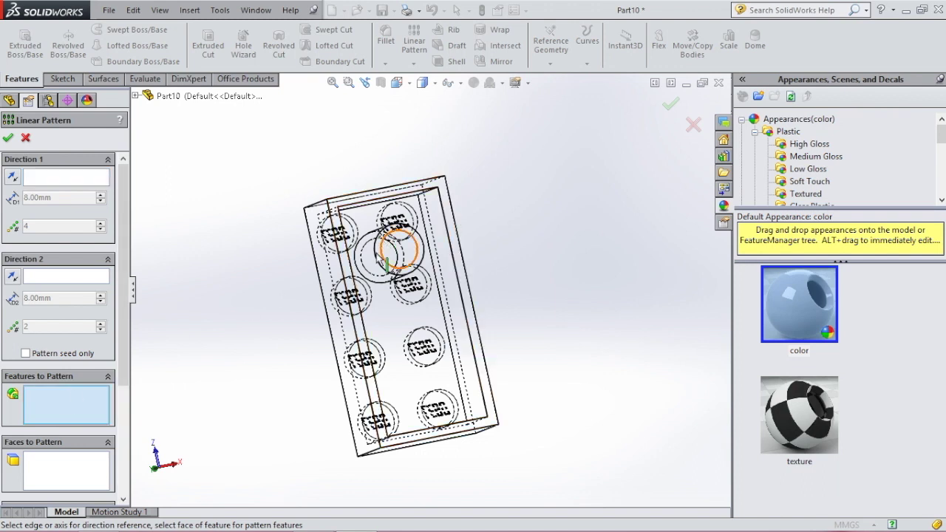
{"action": "left_click", "coordinate": [395, 262]}
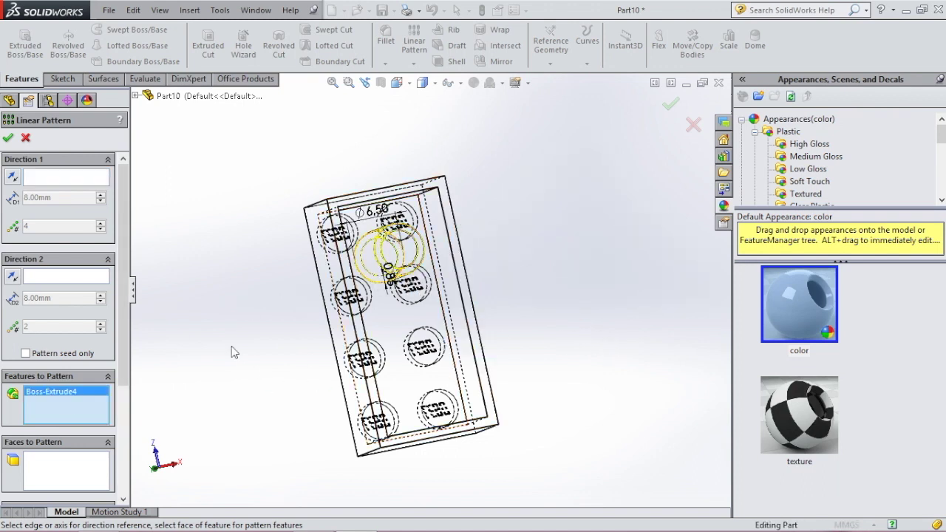
{"action": "left_click", "coordinate": [31, 182]}
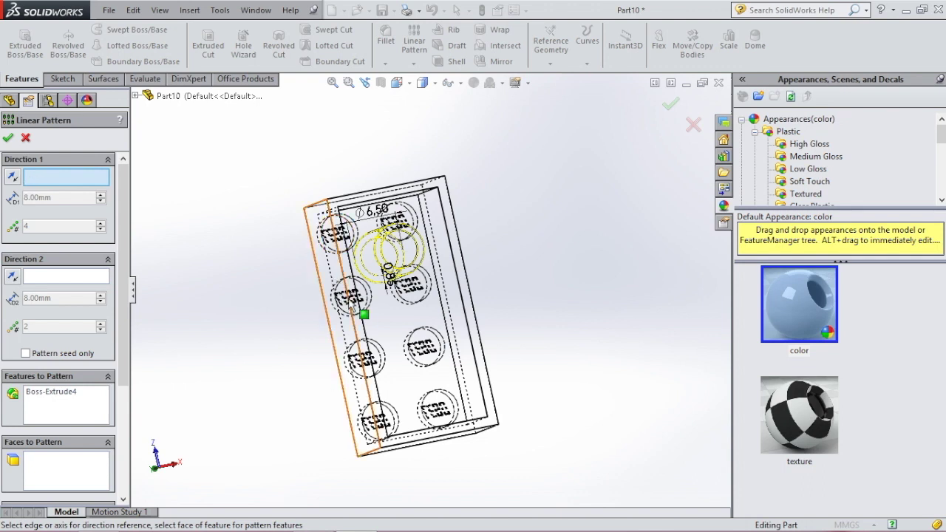
{"action": "left_click", "coordinate": [363, 314]}
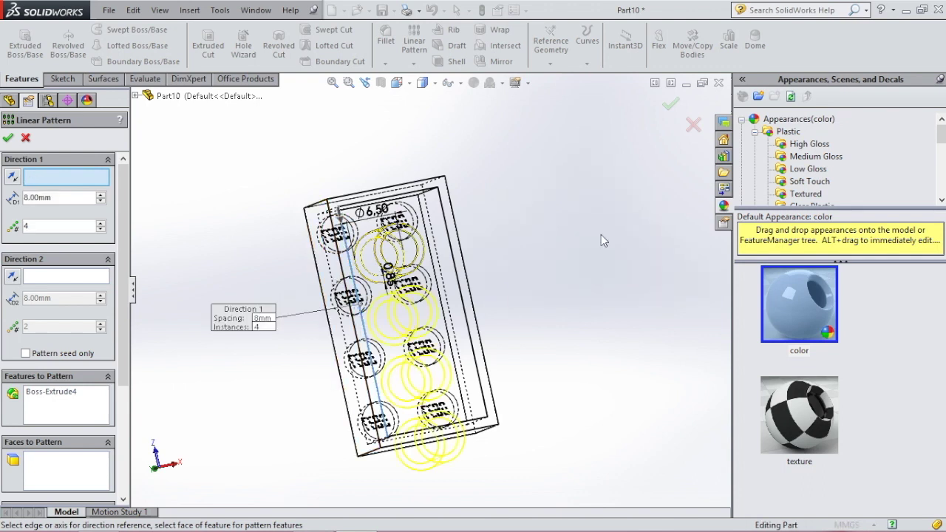
{"action": "left_click", "coordinate": [100, 230]}
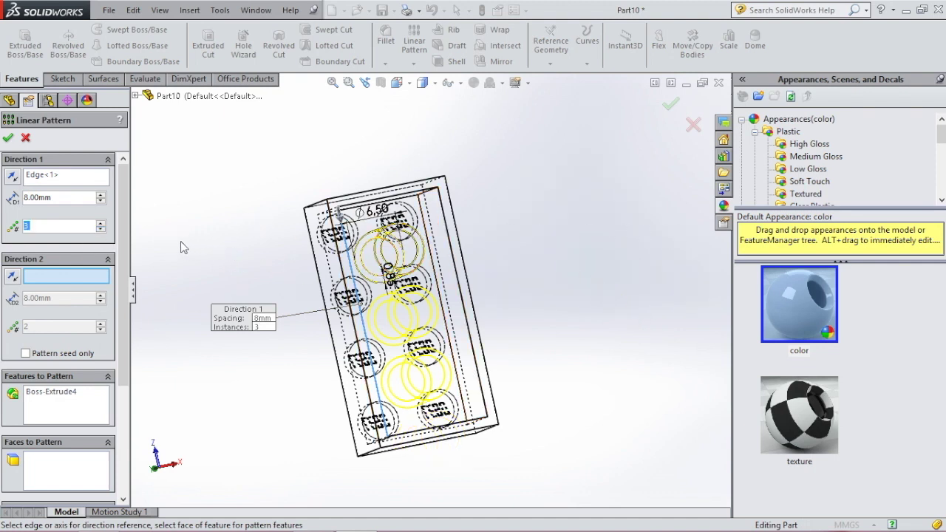
{"action": "left_click", "coordinate": [8, 138]}
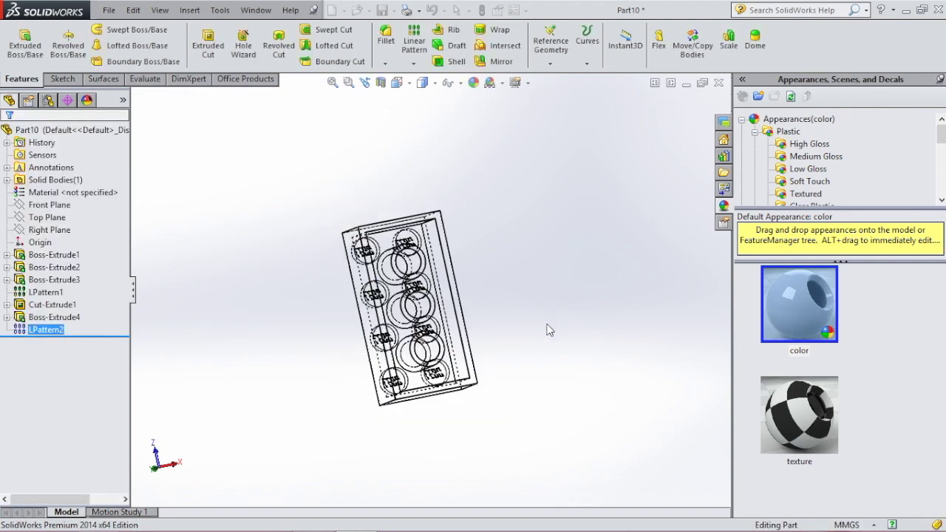
Step: Start a new sketch on the cavity floor between the tubes and orient the view normal to it
{"action": "mouse_move", "coordinate": [549, 327]}
{"action": "middle_mouse_down"}
{"action": "mouse_move", "coordinate": [524, 326]}
{"action": "mouse_move", "coordinate": [483, 245]}
{"action": "mouse_move", "coordinate": [477, 286]}
{"action": "mouse_move", "coordinate": [505, 302]}
{"action": "mouse_move", "coordinate": [526, 340]}
{"action": "mouse_move", "coordinate": [517, 359]}
{"action": "mouse_move", "coordinate": [531, 244]}
{"action": "mouse_move", "coordinate": [566, 277]}
{"action": "mouse_move", "coordinate": [513, 283]}
{"action": "mouse_move", "coordinate": [518, 307]}
{"action": "middle_mouse_up"}
{"action": "scroll", "coordinate": [486, 289], "scroll_direction": "down", "scroll_amount": 3}
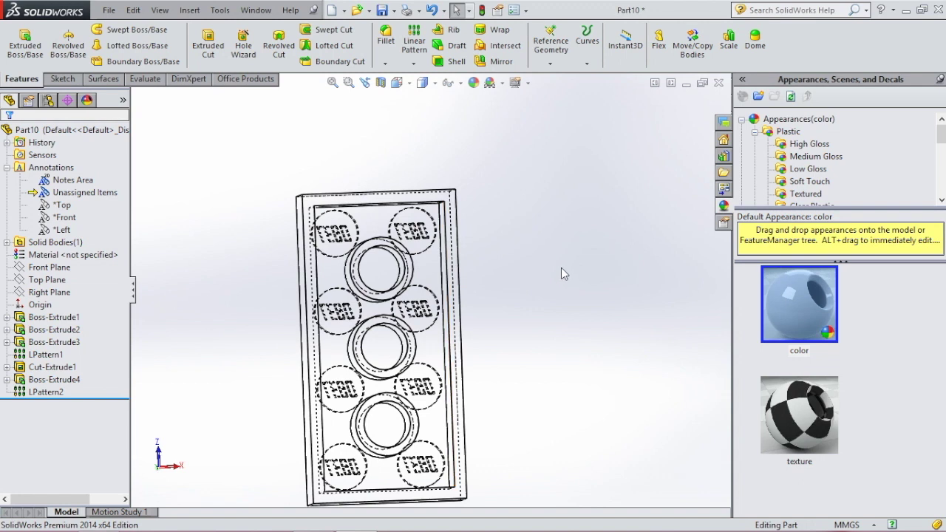
{"action": "left_click", "coordinate": [428, 277]}
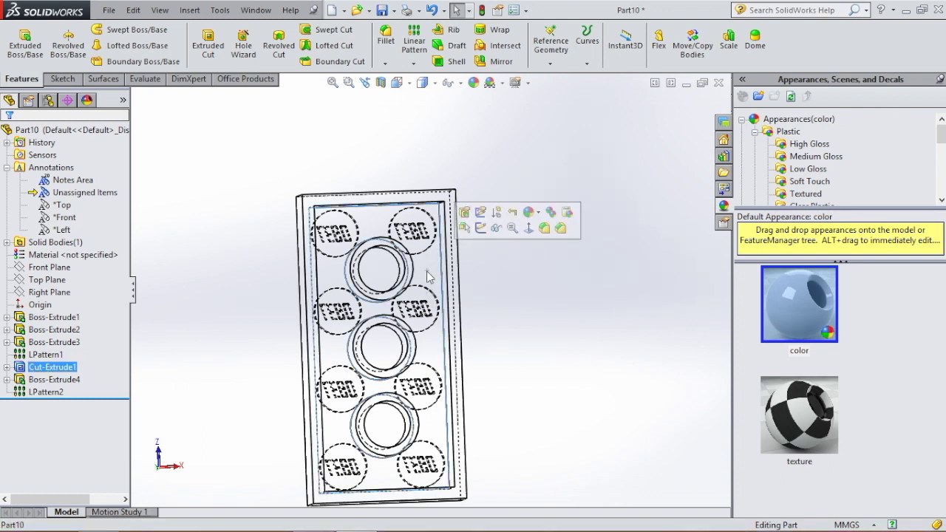
{"action": "left_click", "coordinate": [481, 229]}
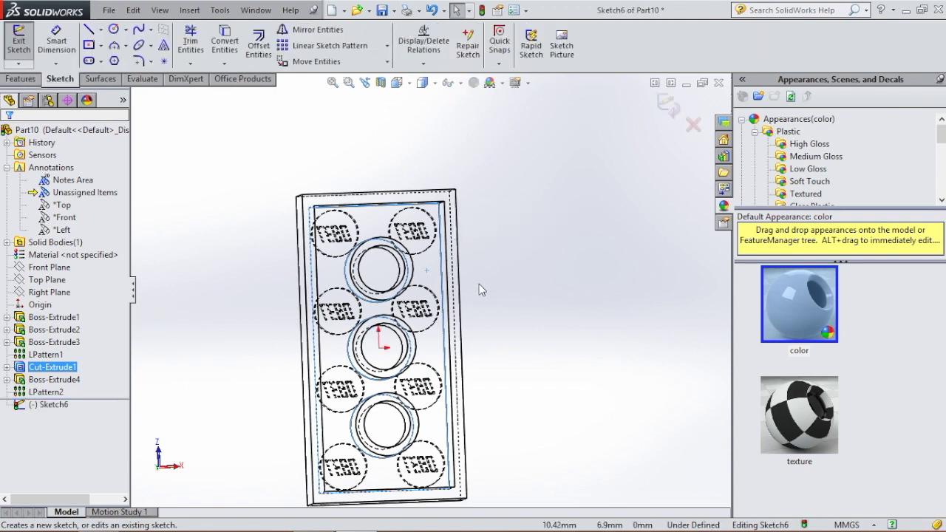
{"action": "key", "text": "space"}
{"action": "left_click", "coordinate": [612, 385]}
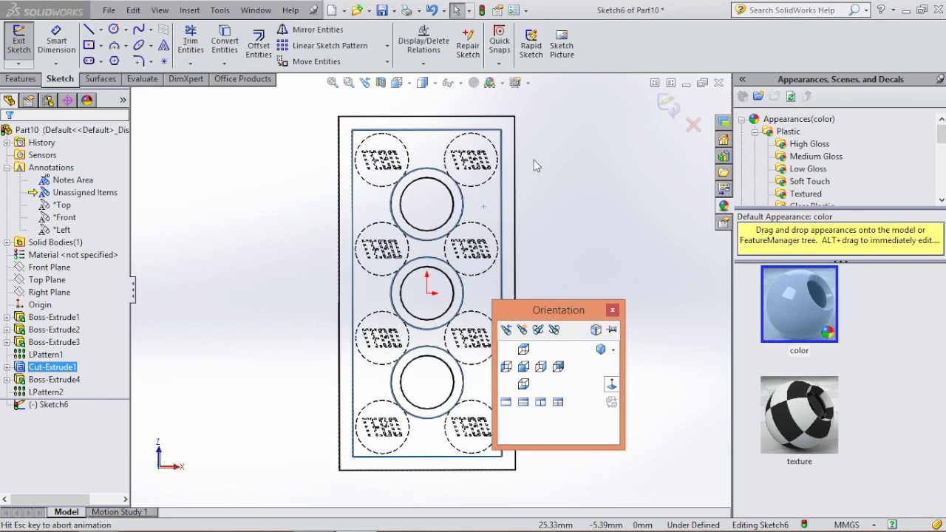
{"action": "scroll", "coordinate": [488, 167], "scroll_direction": "down", "scroll_amount": 2}
{"action": "scroll", "coordinate": [480, 173], "scroll_direction": "down", "scroll_amount": 3}
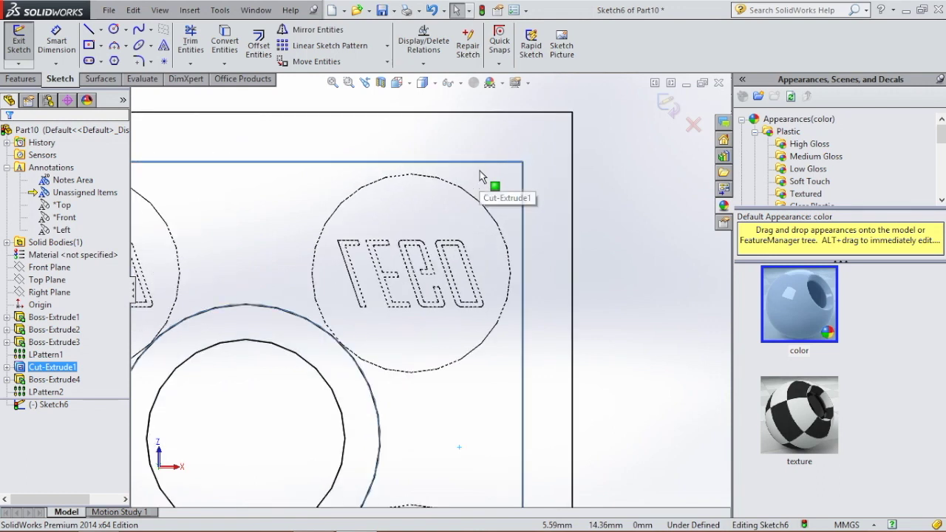
Step: Draw a 0.3 mm vertical centerline from the corner stud circle's outer quadrant point to the cavity's short inner wall edge
{"action": "left_click", "coordinate": [102, 31]}
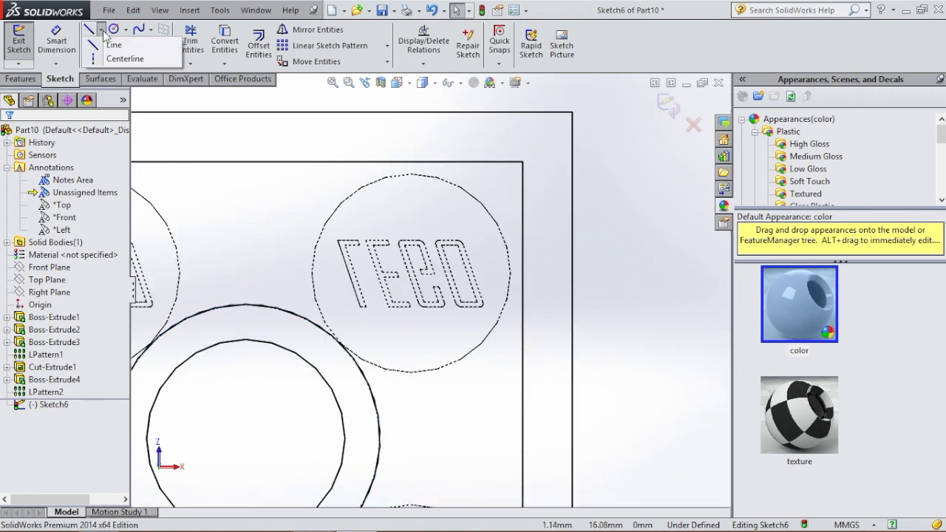
{"action": "left_click", "coordinate": [122, 58]}
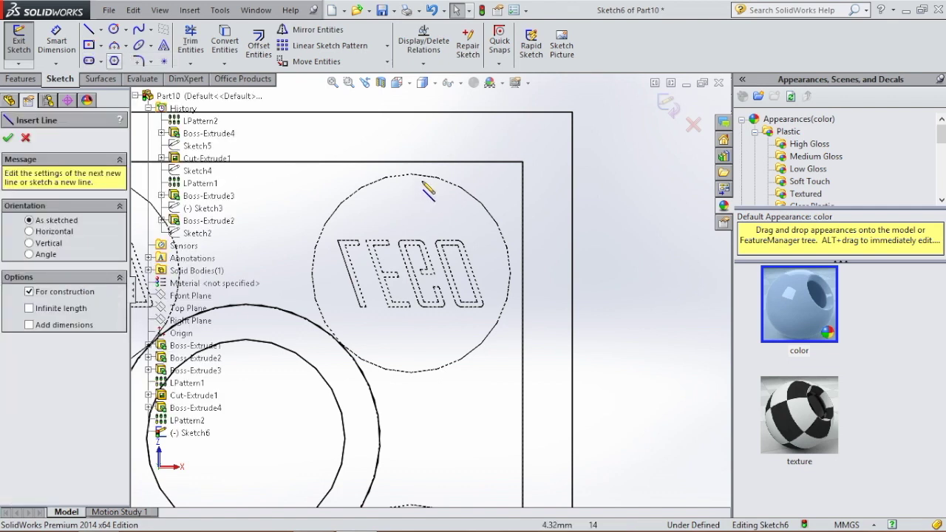
{"action": "left_click", "coordinate": [412, 174]}
{"action": "left_click", "coordinate": [411, 162]}
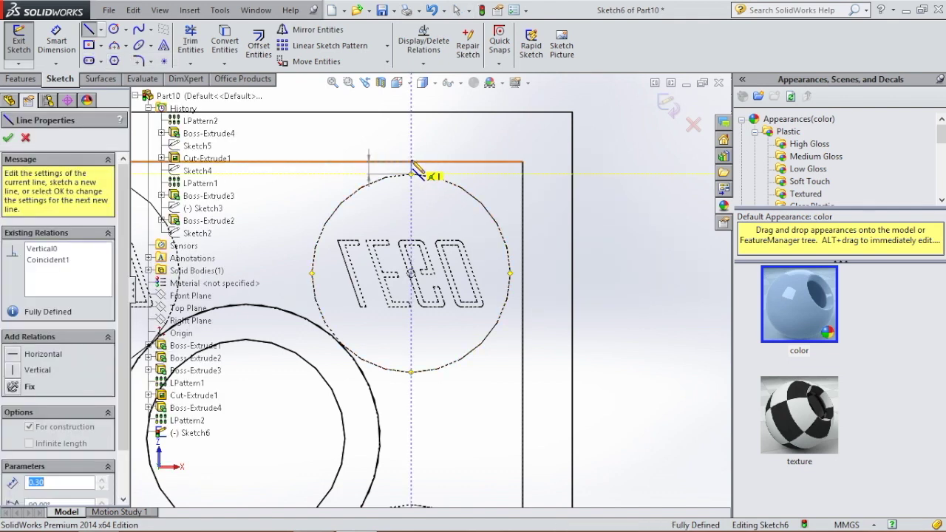
{"action": "key", "text": "Escape"}
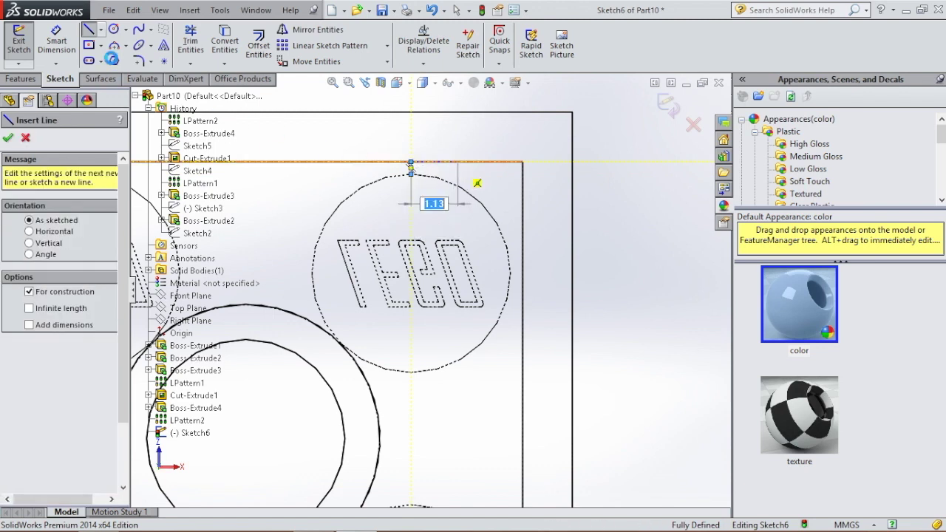
{"action": "key", "text": "Escape"}
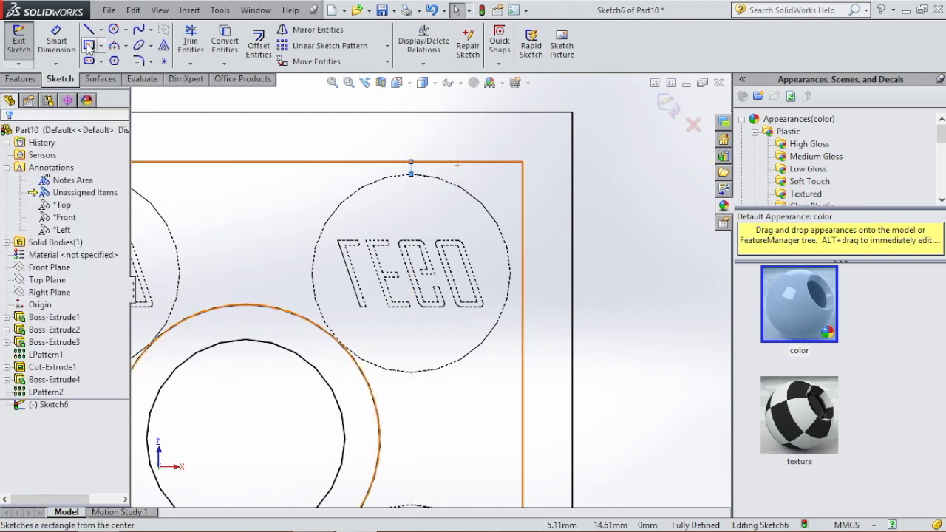
Step: Draw a center rectangle about 1.3 × 0.6 mm, centred on the centerline's end at the wall edge
{"action": "left_click", "coordinate": [89, 44]}
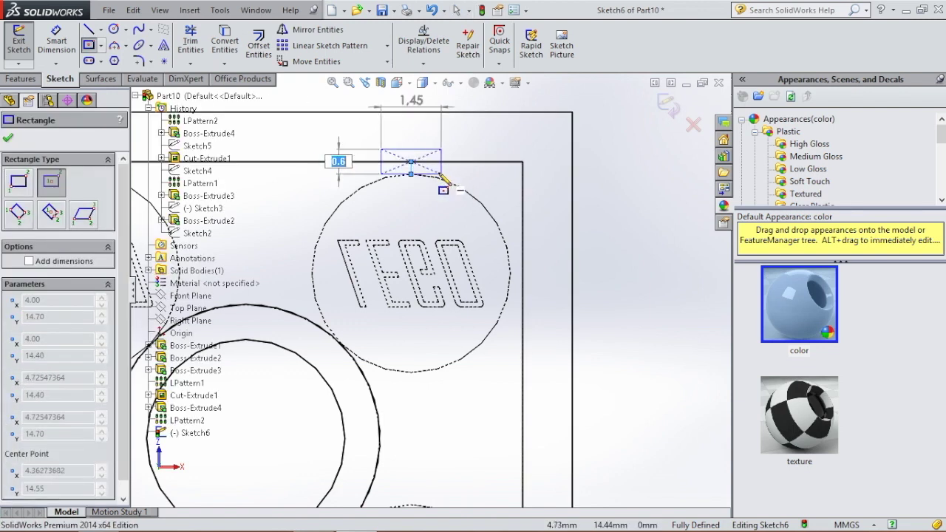
{"action": "left_click", "coordinate": [439, 175]}
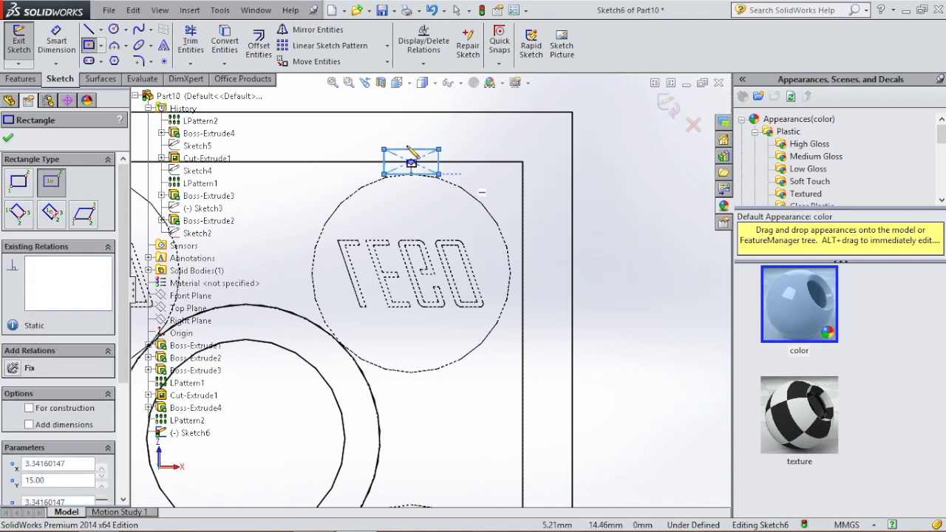
{"action": "key", "text": "Escape"}
Step: Dimension the small rectangle's height and width to 0.6 mm each
{"action": "left_click", "coordinate": [57, 43]}
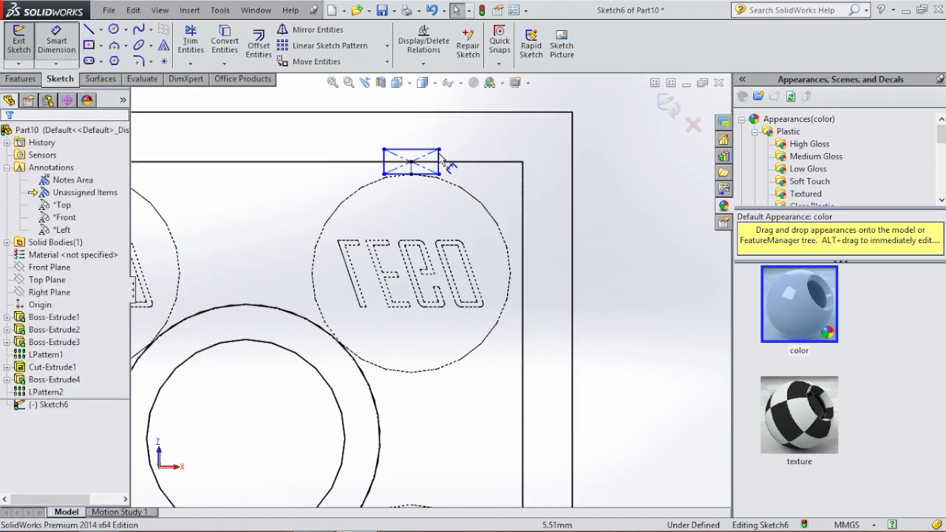
{"action": "left_click", "coordinate": [439, 161]}
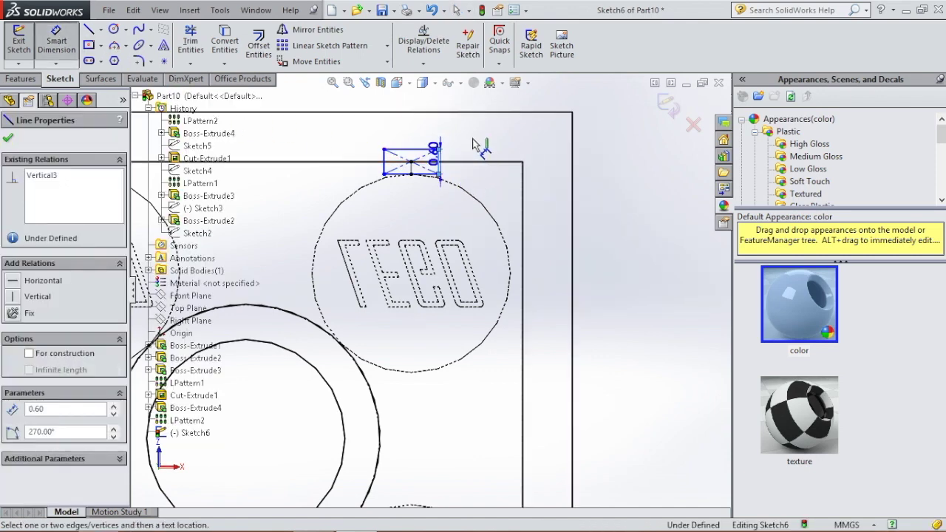
{"action": "left_click", "coordinate": [480, 146]}
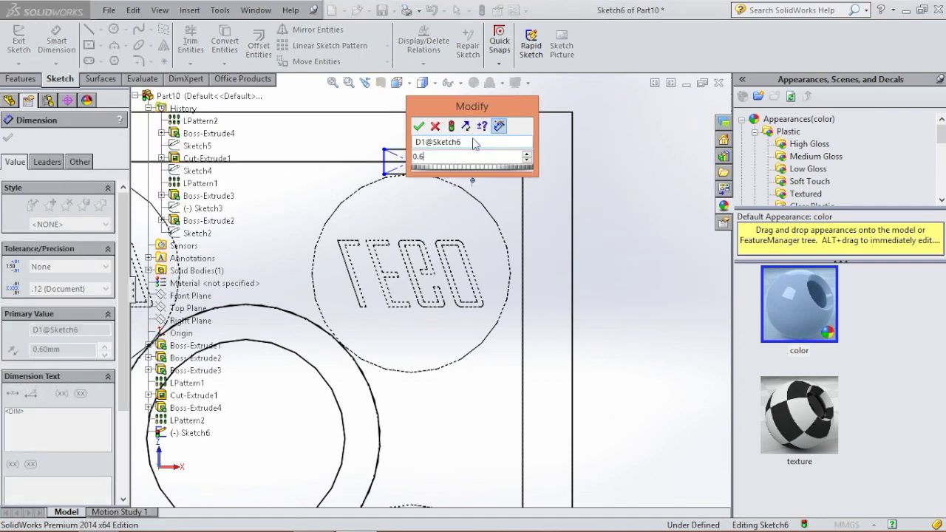
{"action": "key", "text": "Return"}
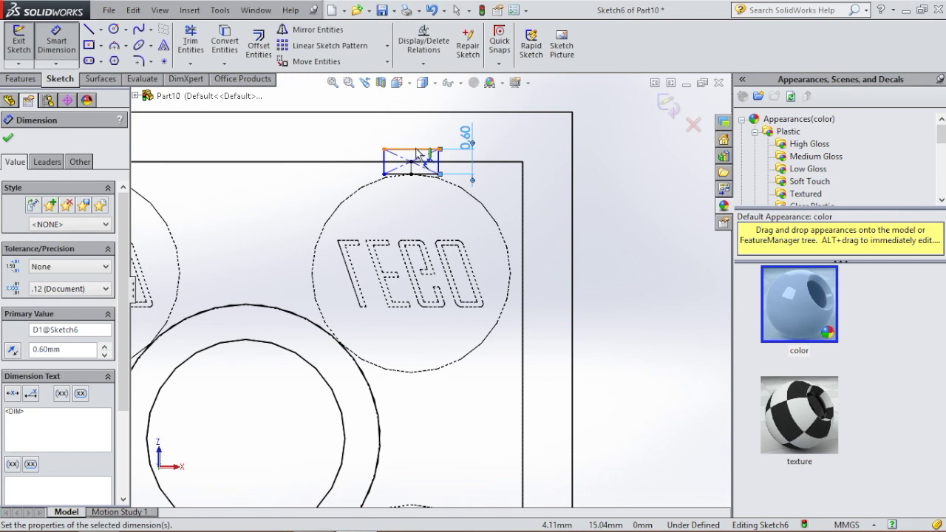
{"action": "left_click", "coordinate": [418, 149]}
{"action": "left_click", "coordinate": [416, 135]}
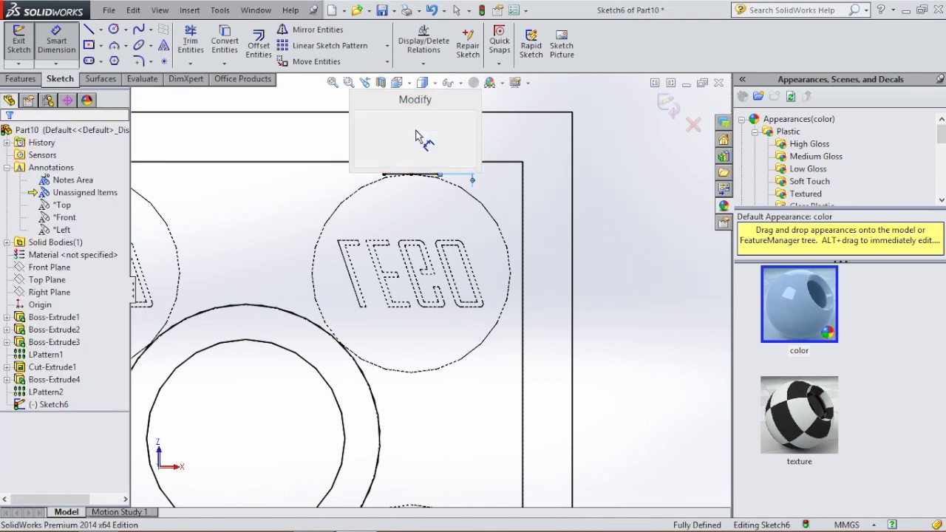
{"action": "key", "text": "Return"}
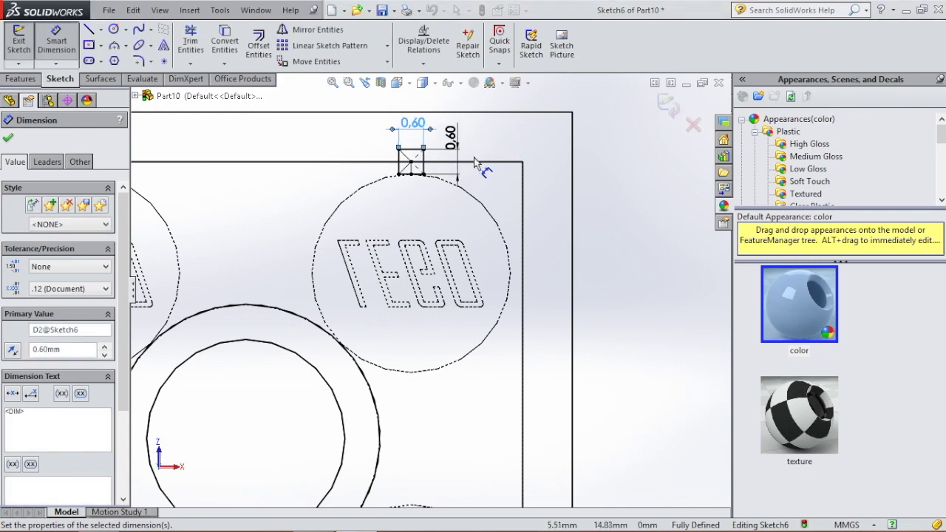
Step: Draw a vertical centerline about 4 mm long from the origin, through the middle tube
{"action": "scroll", "coordinate": [269, 276], "scroll_direction": "up", "scroll_amount": 3}
{"action": "scroll", "coordinate": [318, 279], "scroll_direction": "down", "scroll_amount": 2}
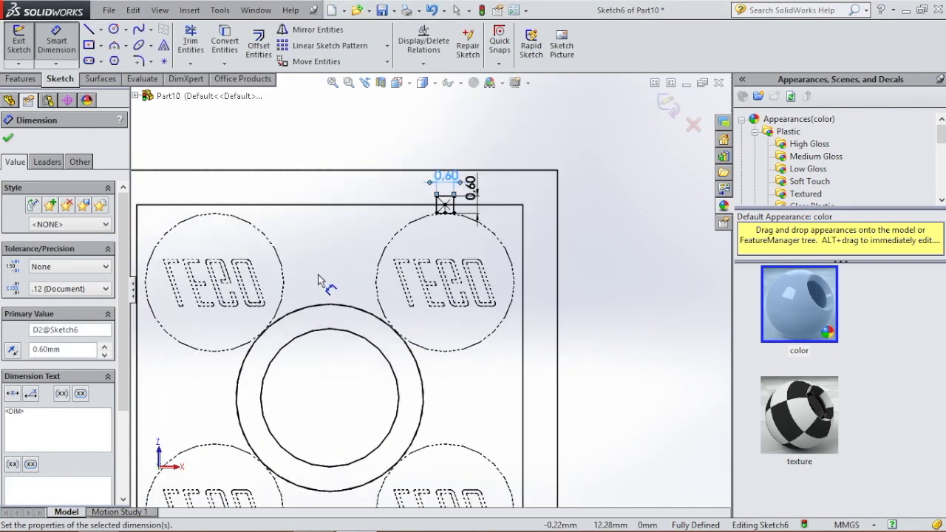
{"action": "key", "text": "Escape"}
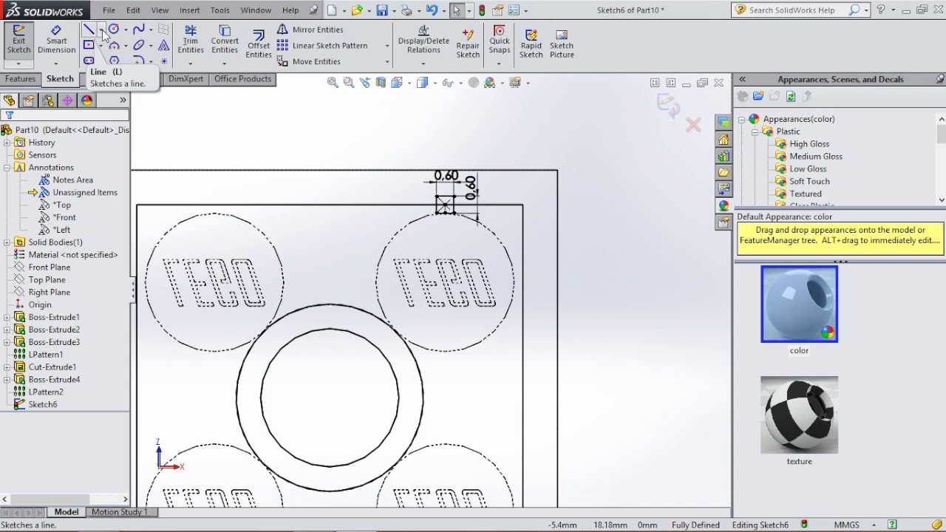
{"action": "left_click", "coordinate": [102, 29]}
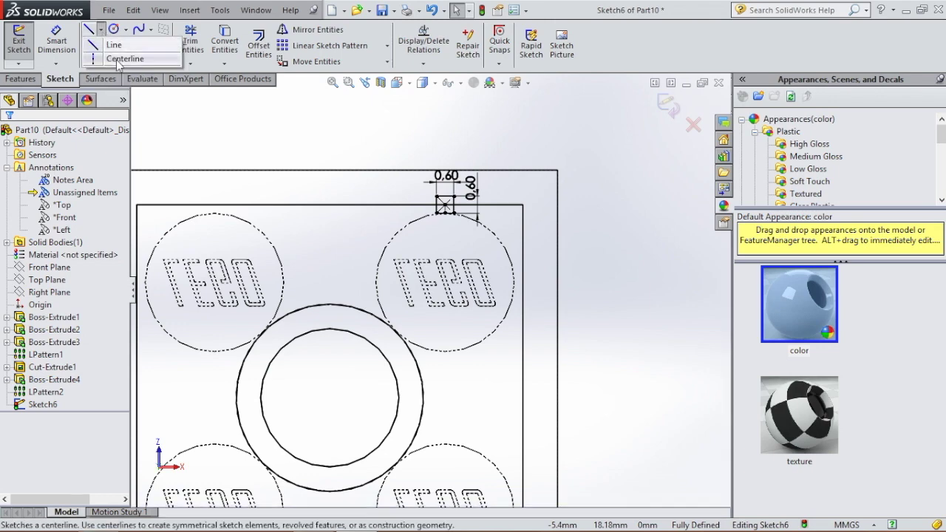
{"action": "left_click", "coordinate": [118, 59]}
{"action": "scroll", "coordinate": [388, 318], "scroll_direction": "up", "scroll_amount": 4}
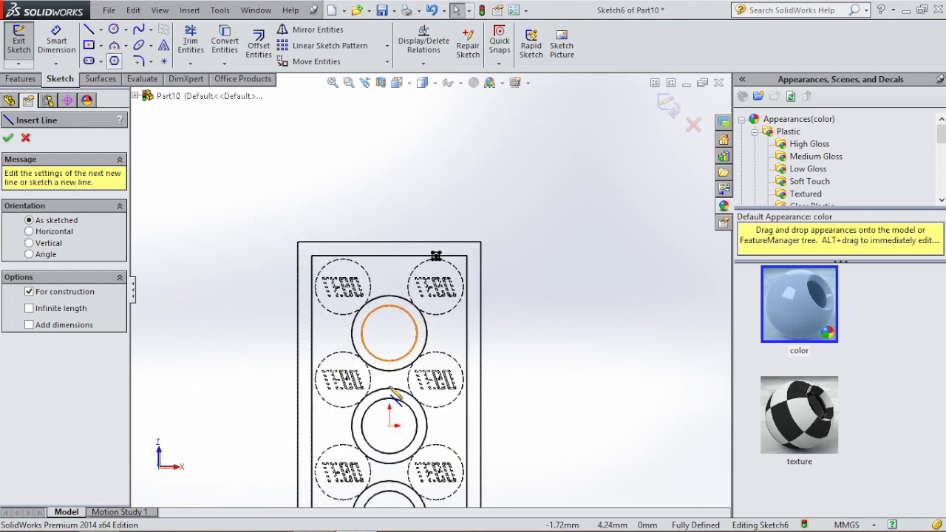
{"action": "scroll", "coordinate": [394, 394], "scroll_direction": "down", "scroll_amount": 4}
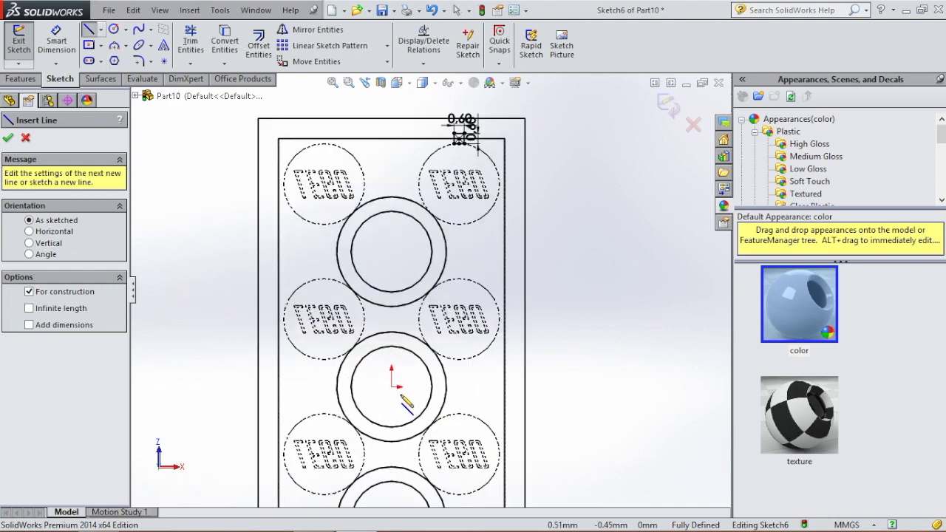
{"action": "left_click", "coordinate": [392, 386]}
{"action": "left_click", "coordinate": [392, 319]}
{"action": "key", "text": "Escape"}
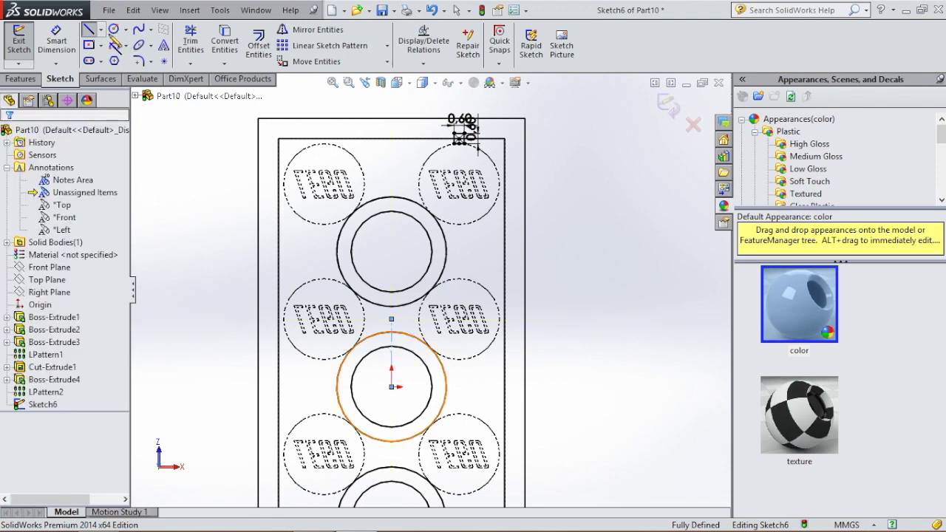
Step: Draw a horizontal centerline about 5.3 mm long from the origin toward the long wall
{"action": "left_click", "coordinate": [100, 30]}
{"action": "left_click", "coordinate": [118, 54]}
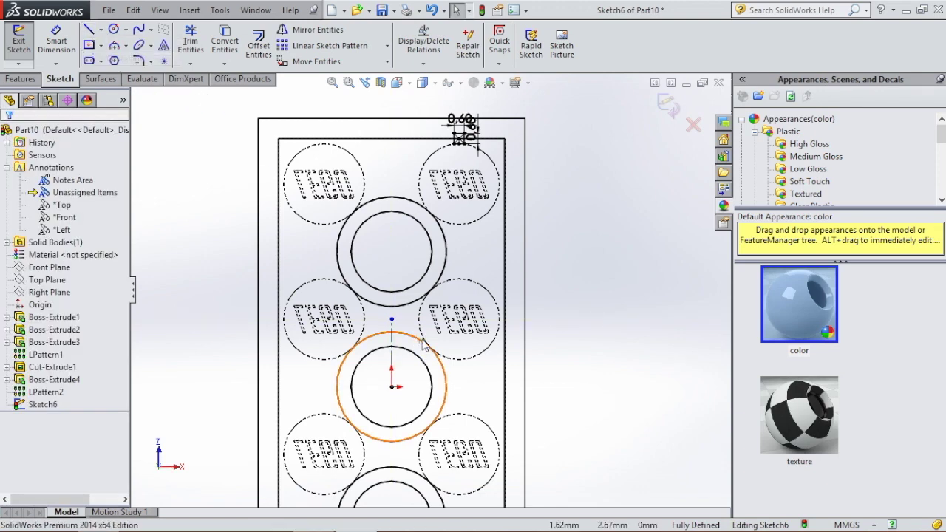
{"action": "left_click", "coordinate": [411, 404]}
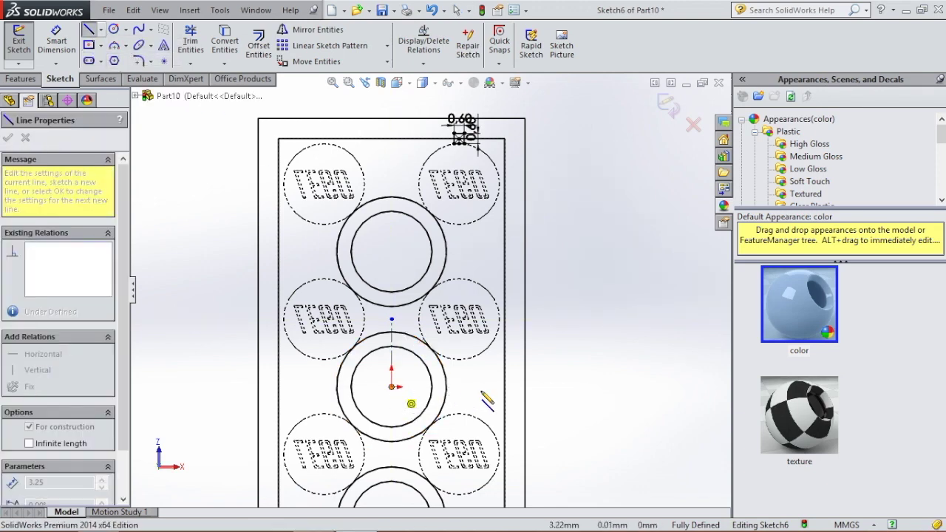
{"action": "left_click", "coordinate": [481, 387]}
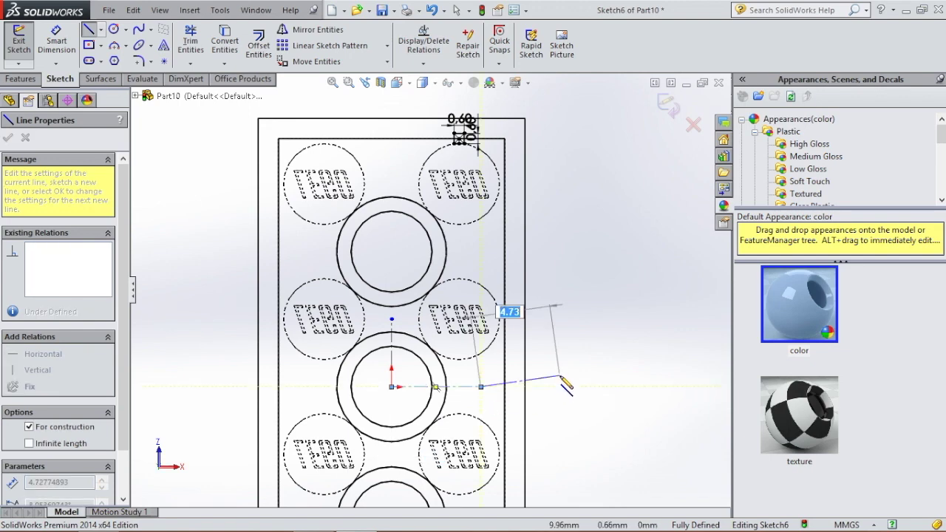
{"action": "key", "text": "Escape"}
{"action": "key", "text": "Escape"}
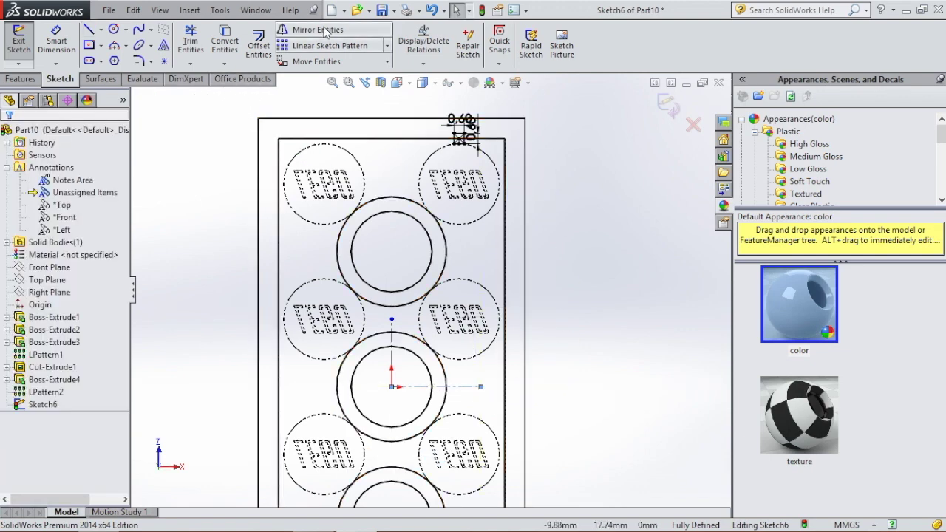
Step: Mirror the small 0.6 mm square, together with the horizontal centerline, about the vertical centerline
{"action": "left_click", "coordinate": [315, 32]}
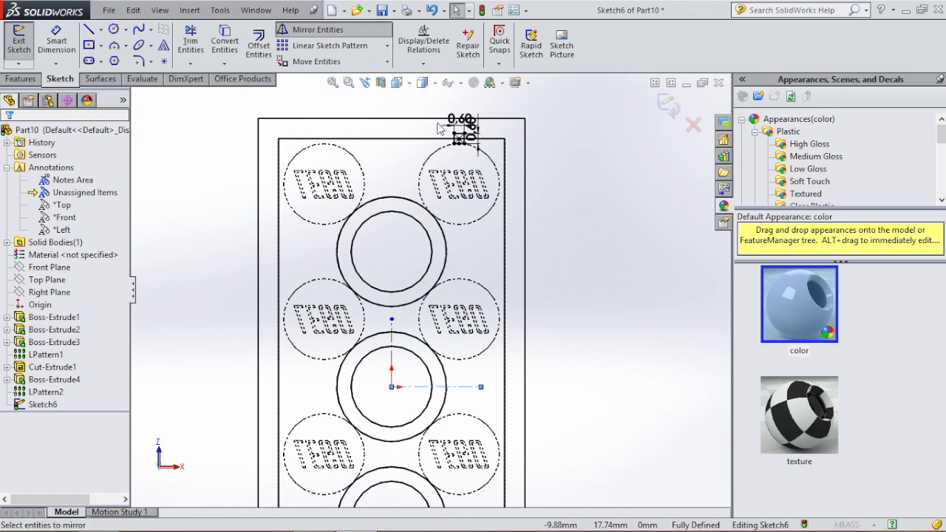
{"action": "scroll", "coordinate": [444, 104], "scroll_direction": "up", "scroll_amount": 3}
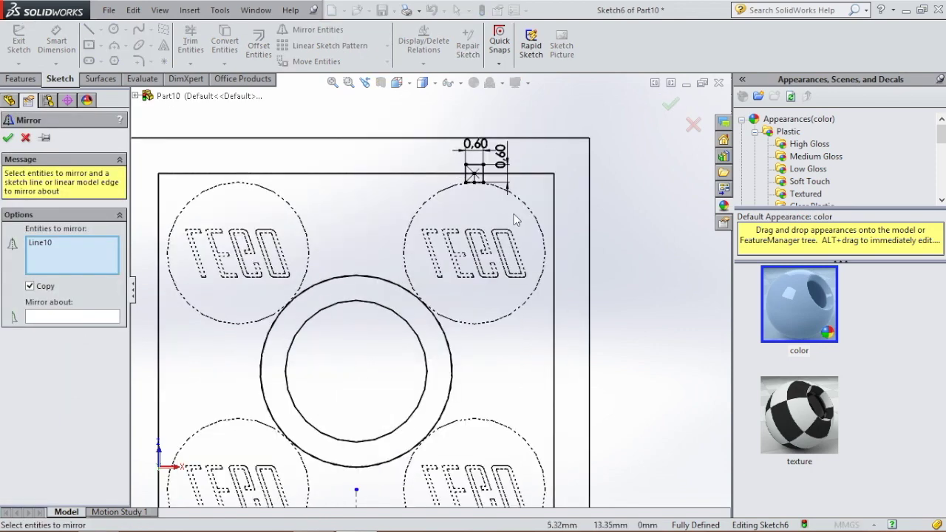
{"action": "left_click_drag", "start_coordinate": [423, 119], "coordinate": [423, 119]}
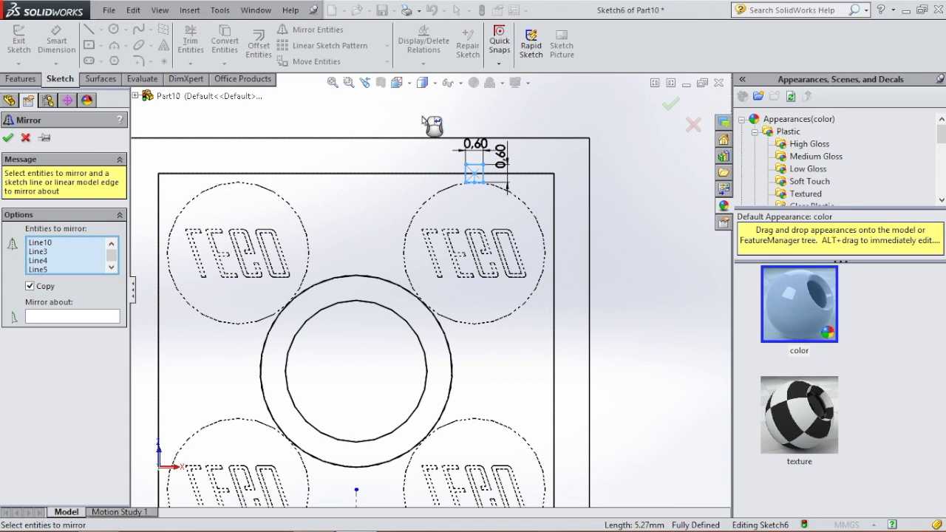
{"action": "left_click_drag", "start_coordinate": [516, 218], "coordinate": [437, 142]}
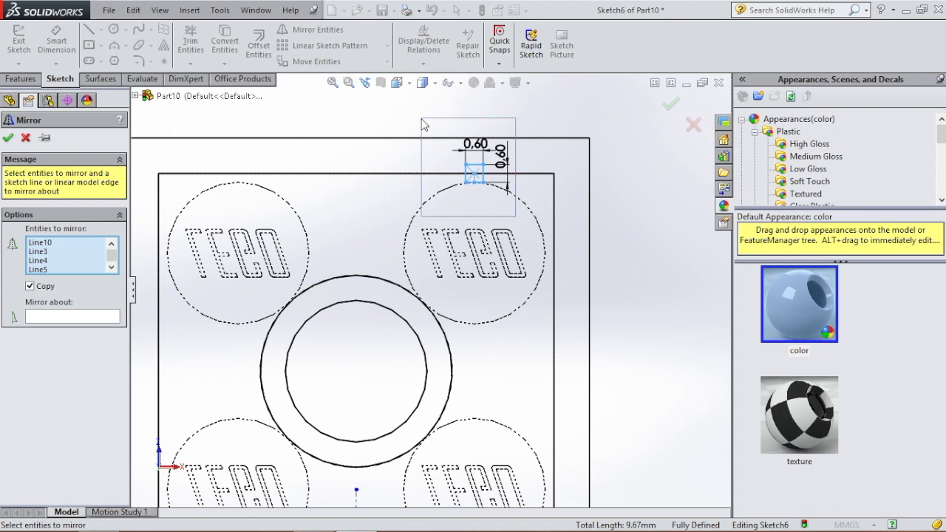
{"action": "left_click", "coordinate": [46, 319]}
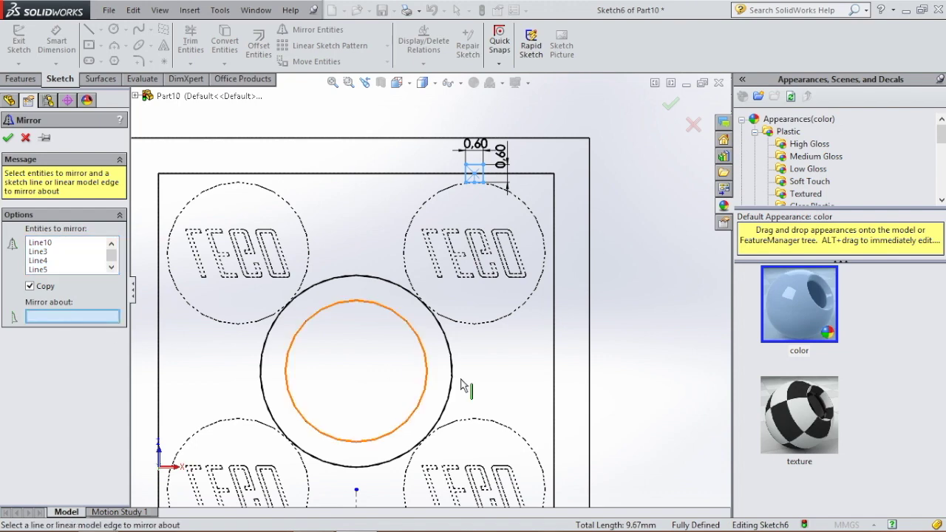
{"action": "scroll", "coordinate": [386, 433], "scroll_direction": "down", "scroll_amount": 3}
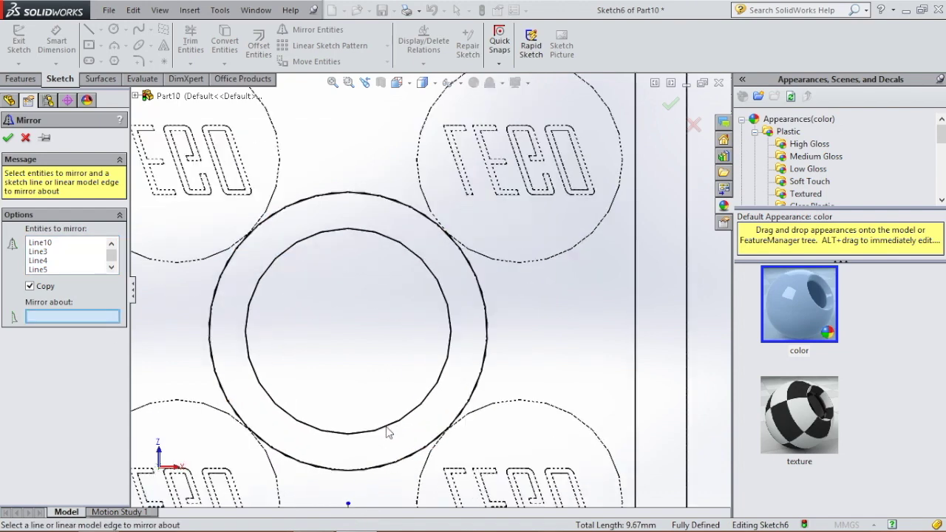
{"action": "scroll", "coordinate": [386, 431], "scroll_direction": "up", "scroll_amount": 5}
{"action": "scroll", "coordinate": [386, 429], "scroll_direction": "up", "scroll_amount": 1}
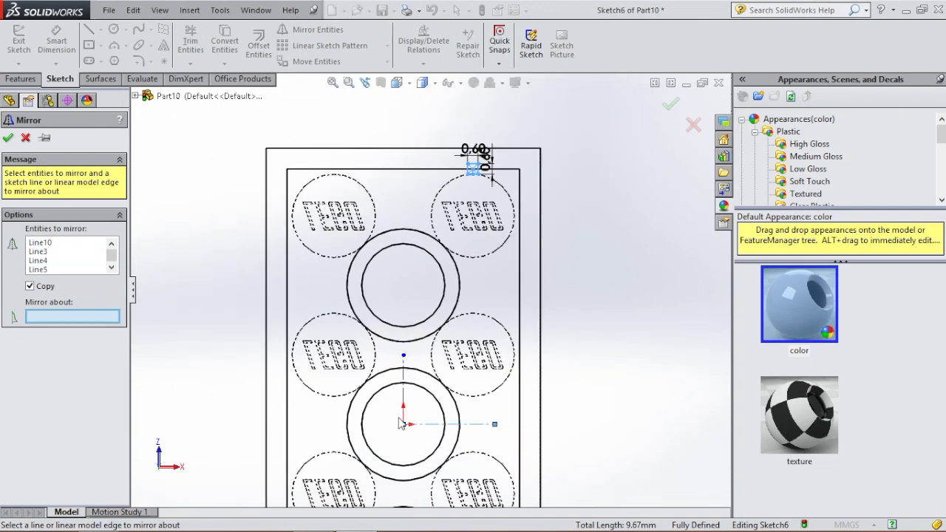
{"action": "left_click", "coordinate": [404, 382]}
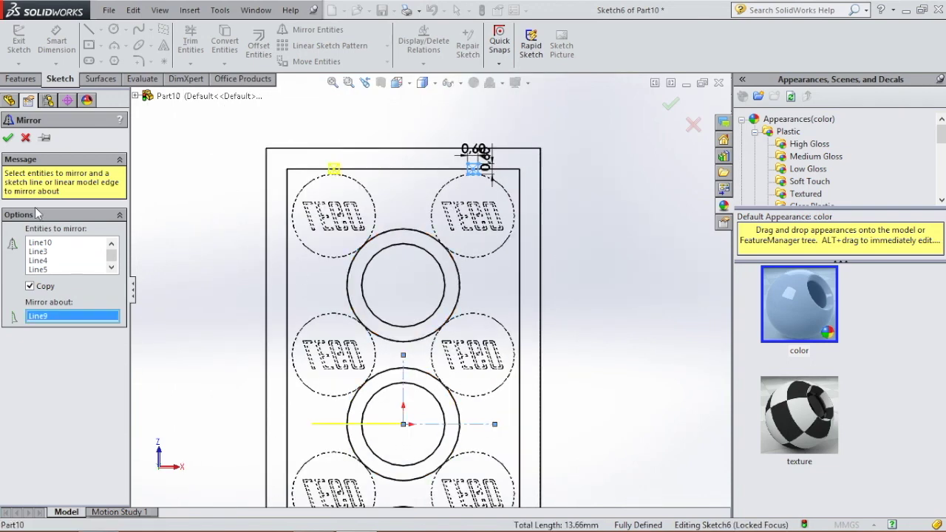
{"action": "left_click", "coordinate": [8, 138]}
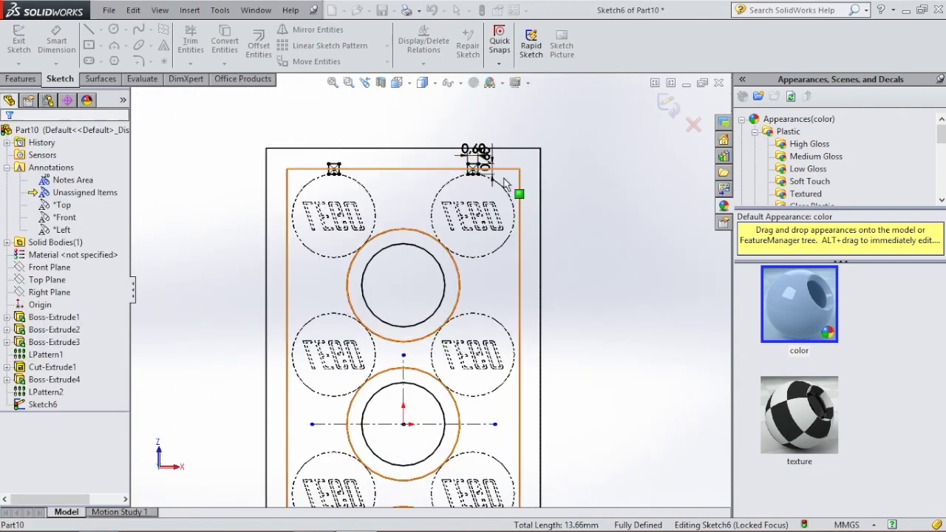
Step: Mirror both small squares about the horizontal centerline to the opposite short wall
{"action": "left_click_drag", "start_coordinate": [510, 185], "coordinate": [307, 149]}
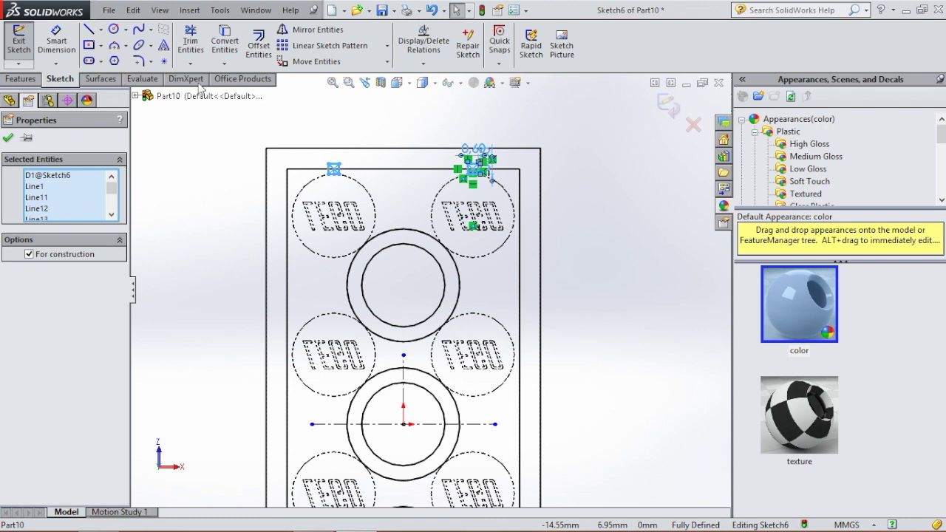
{"action": "left_click", "coordinate": [310, 29]}
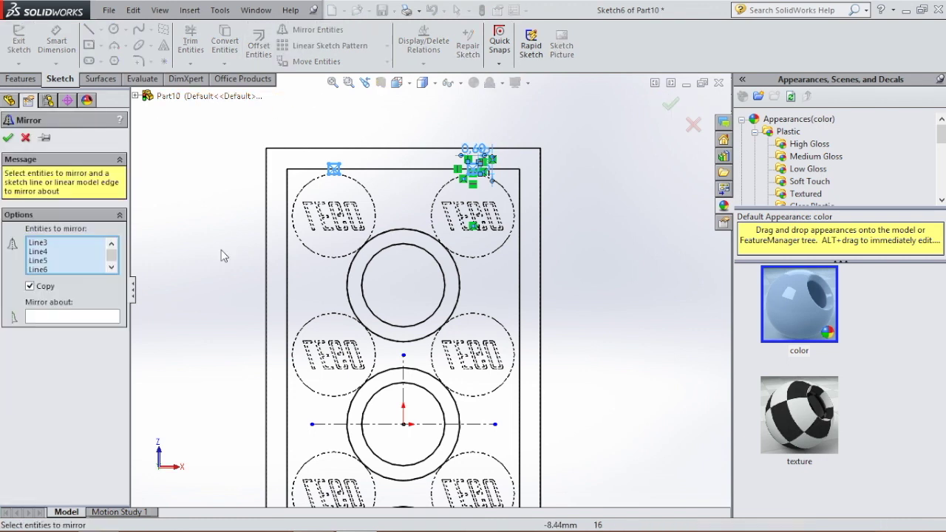
{"action": "left_click", "coordinate": [481, 425]}
{"action": "scroll", "coordinate": [591, 414], "scroll_direction": "down", "scroll_amount": 5}
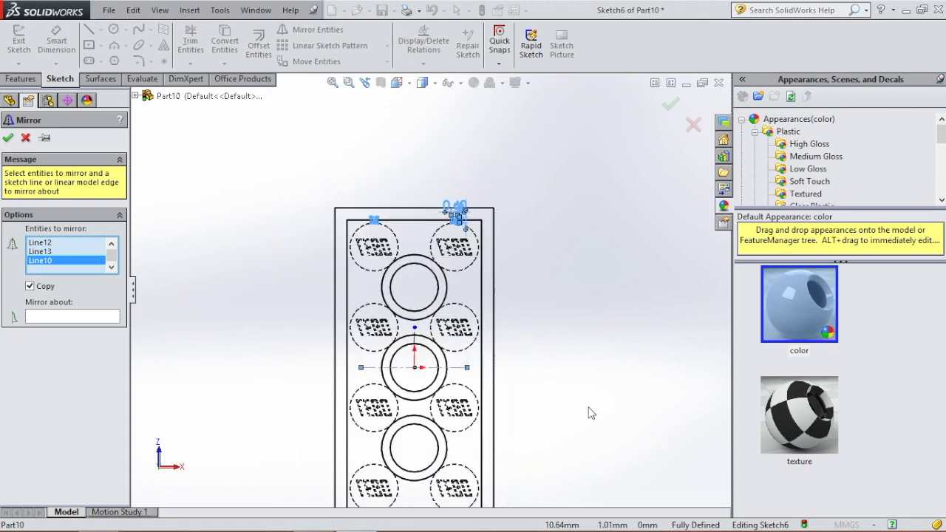
{"action": "scroll", "coordinate": [428, 417], "scroll_direction": "up", "scroll_amount": 4}
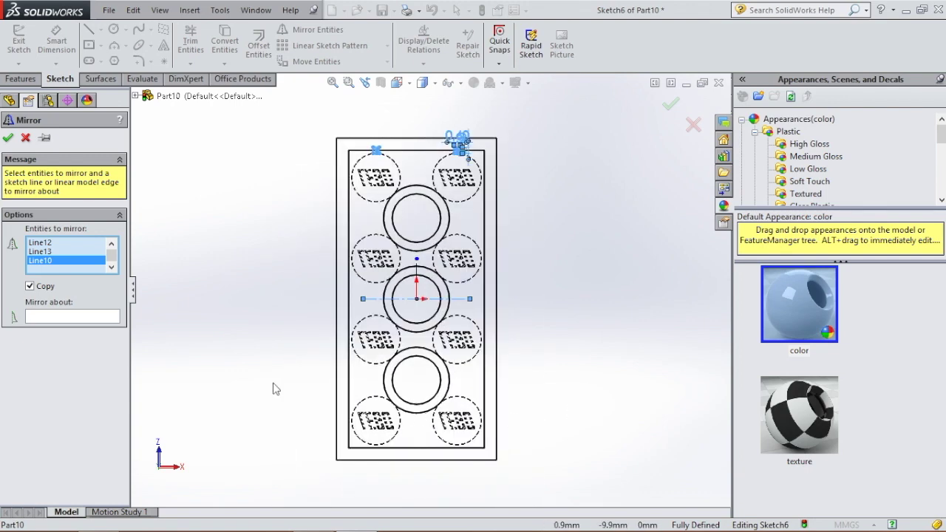
{"action": "left_click", "coordinate": [94, 316]}
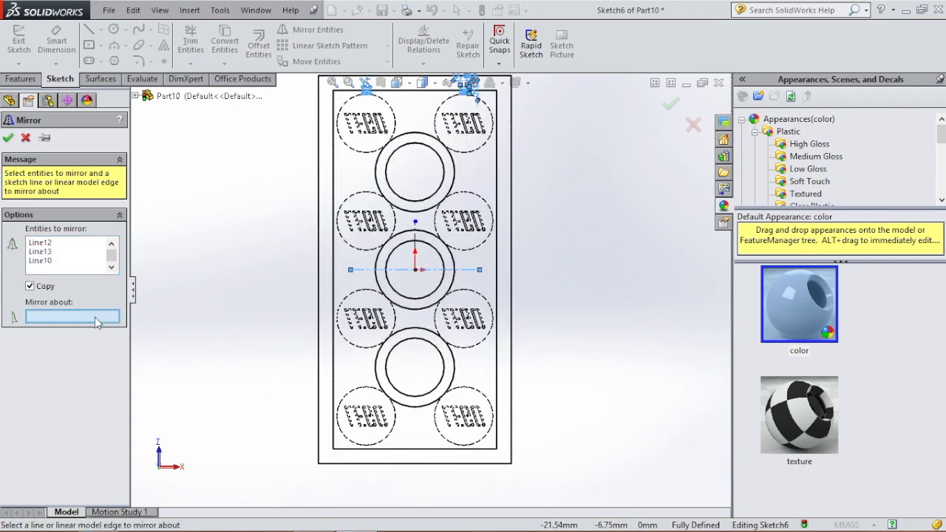
{"action": "left_click", "coordinate": [465, 271]}
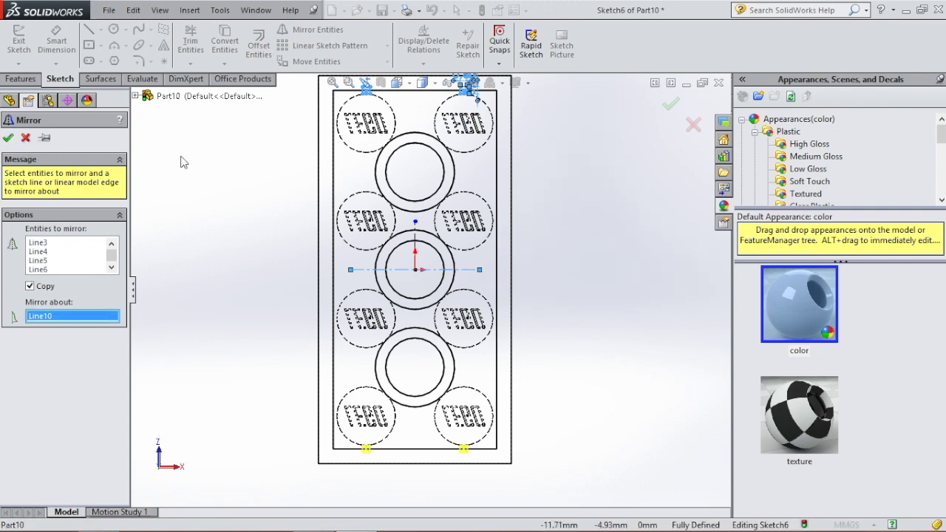
{"action": "key", "text": "Return"}
Step: Extrude the four small squares as a blind boss of 8.40 mm, merged with the body
{"action": "scroll", "coordinate": [499, 185], "scroll_direction": "down", "scroll_amount": 2}
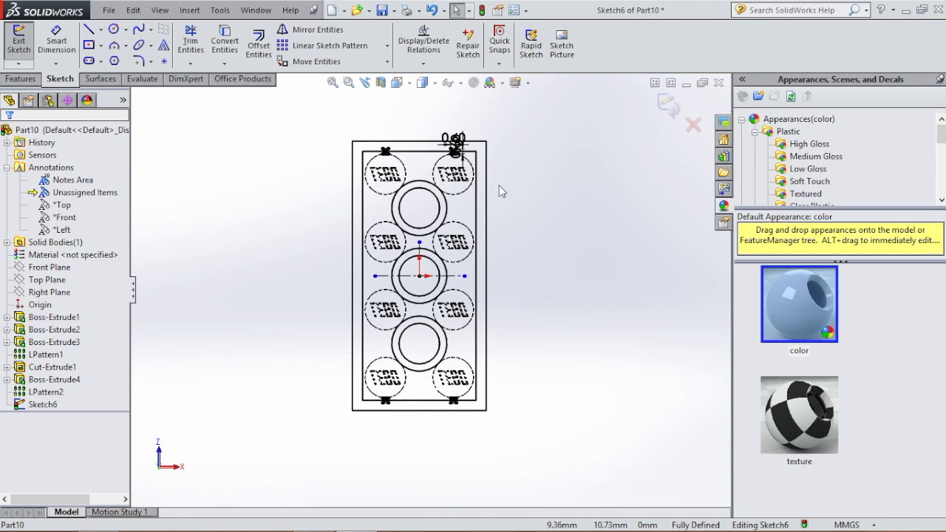
{"action": "left_click", "coordinate": [17, 81]}
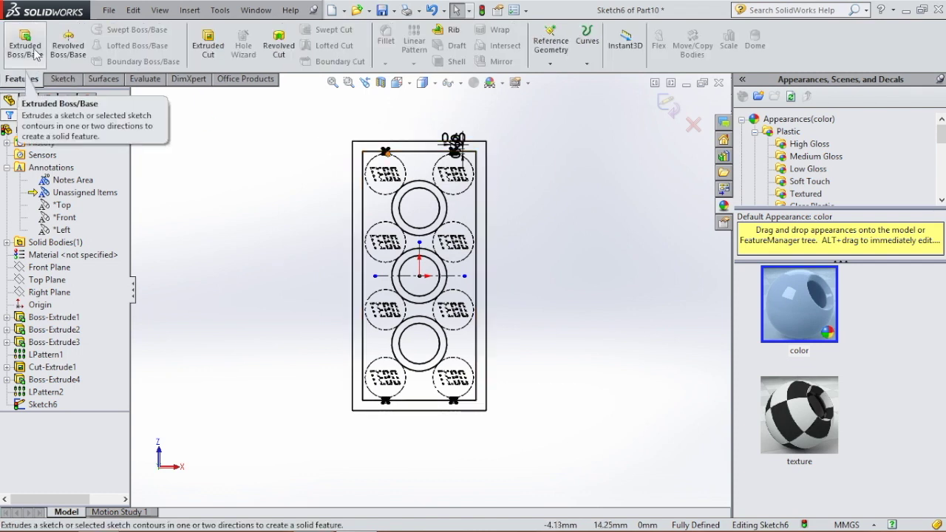
{"action": "left_click", "coordinate": [30, 48]}
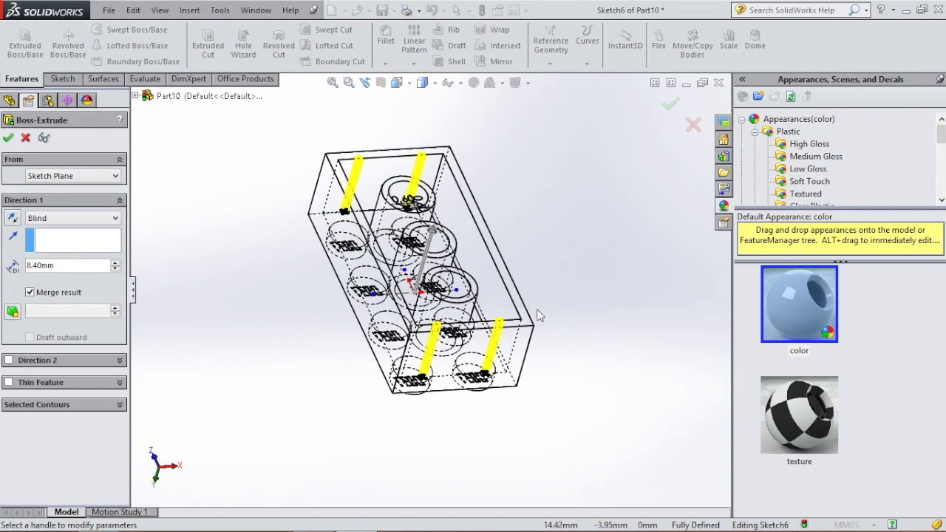
{"action": "left_click", "coordinate": [8, 139]}
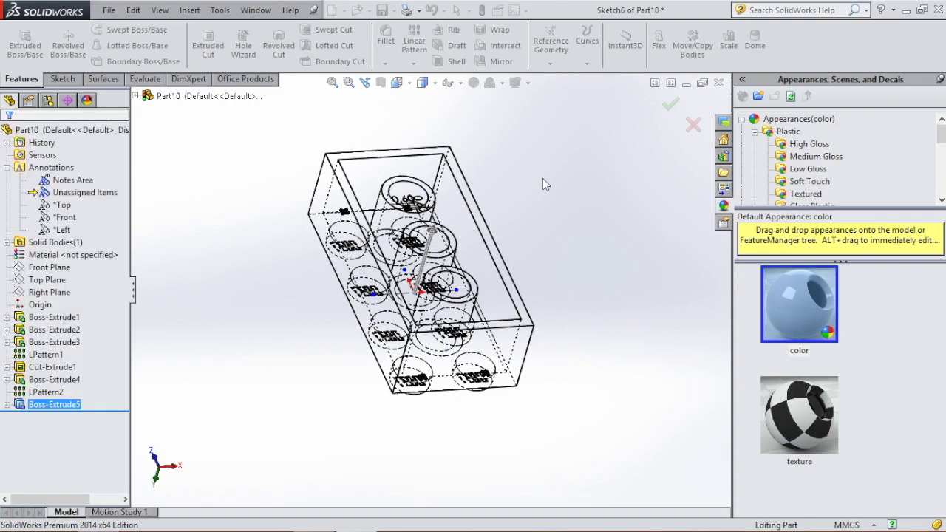
Step: Start a new sketch on the cavity floor beside the tubes and orient the view normal to it
{"action": "middle_click_drag", "start_coordinate": [543, 178], "coordinate": [531, 266]}
{"action": "scroll", "coordinate": [520, 319], "scroll_direction": "down", "scroll_amount": 5}
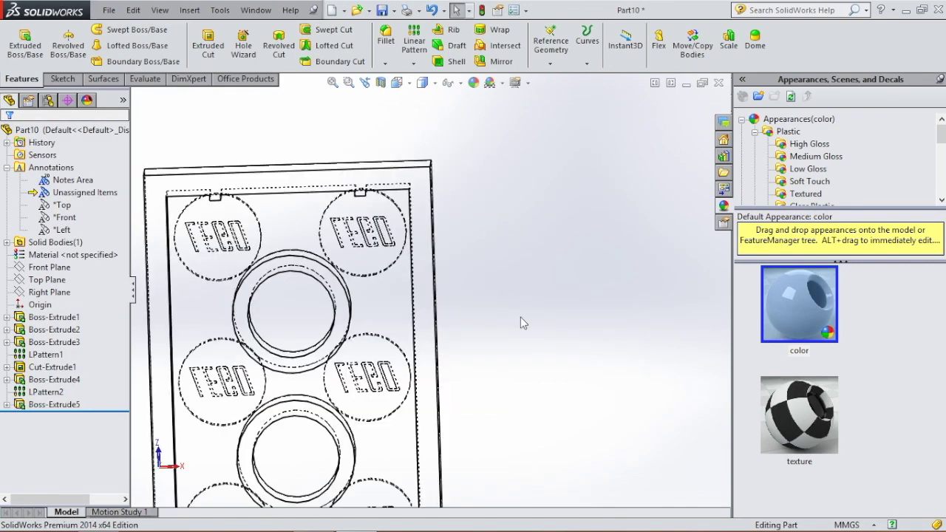
{"action": "left_click", "coordinate": [378, 303]}
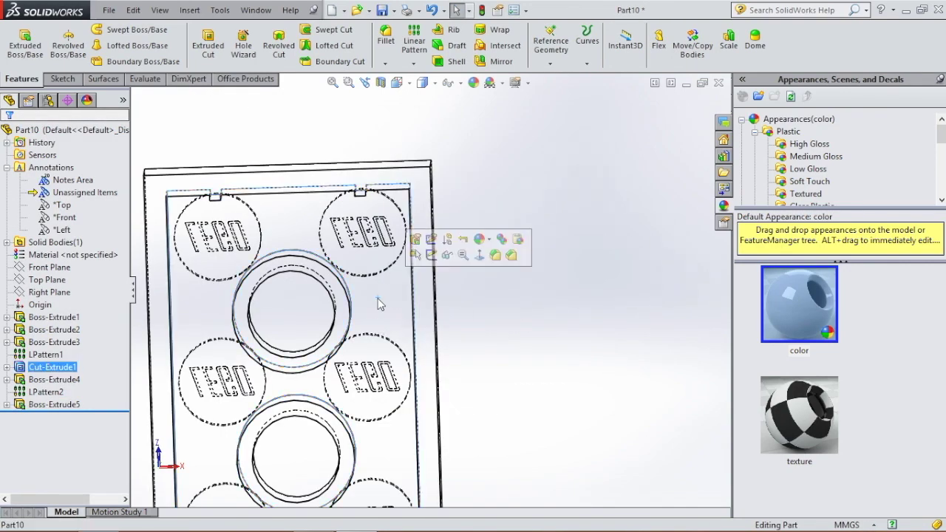
{"action": "left_click", "coordinate": [432, 255]}
{"action": "key", "text": "space"}
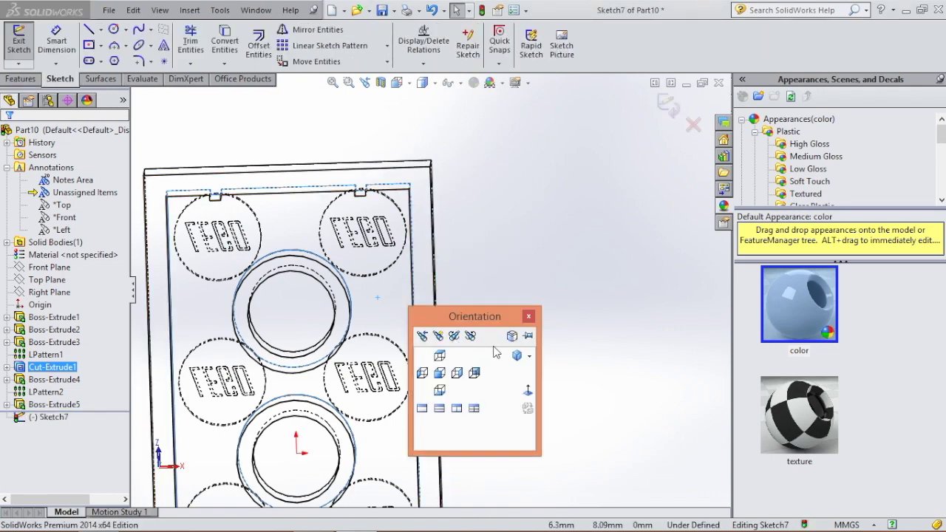
{"action": "left_click", "coordinate": [527, 391]}
{"action": "scroll", "coordinate": [496, 192], "scroll_direction": "down", "scroll_amount": 3}
Step: Sketch a horizontal construction centerline, about 0.3 mm long, from the corner stud circle's outer quadrant to the long inner wall
{"action": "left_click", "coordinate": [101, 28]}
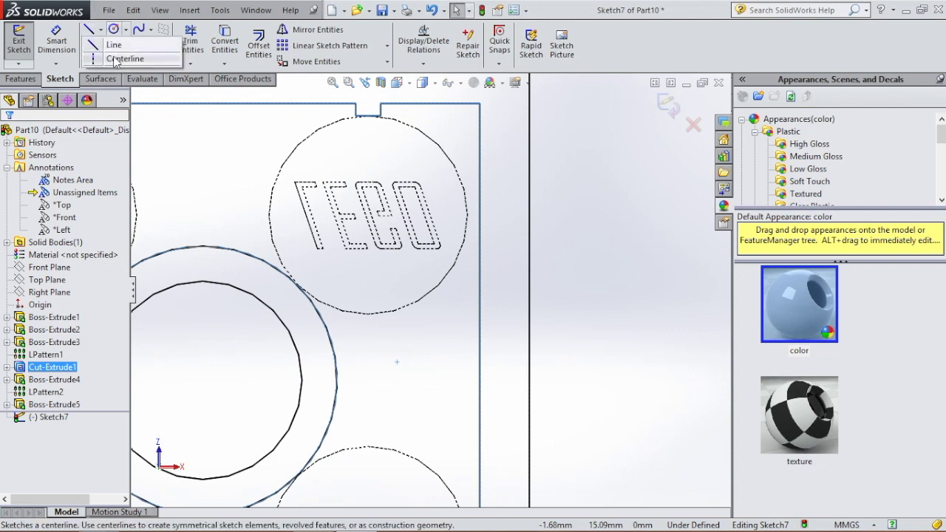
{"action": "left_click", "coordinate": [118, 62]}
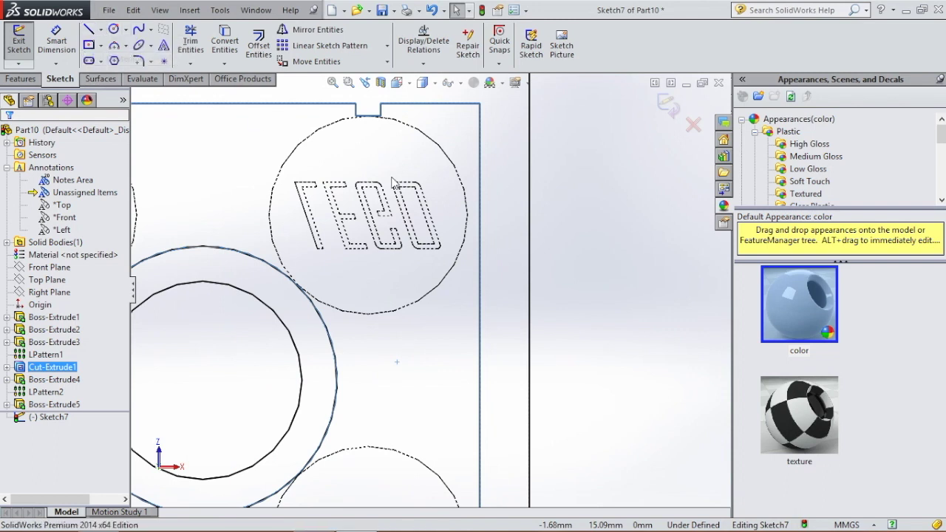
{"action": "left_click", "coordinate": [479, 216]}
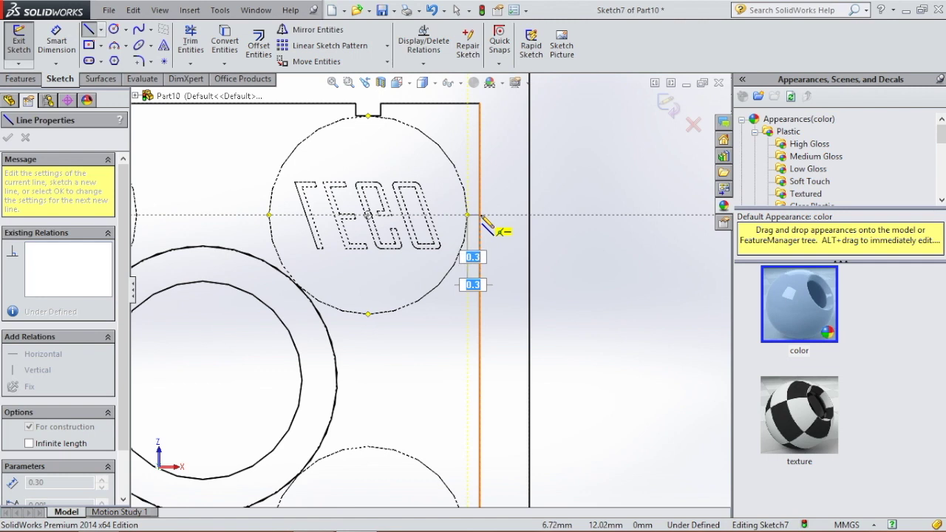
{"action": "left_click", "coordinate": [480, 215]}
{"action": "key", "text": "Escape"}
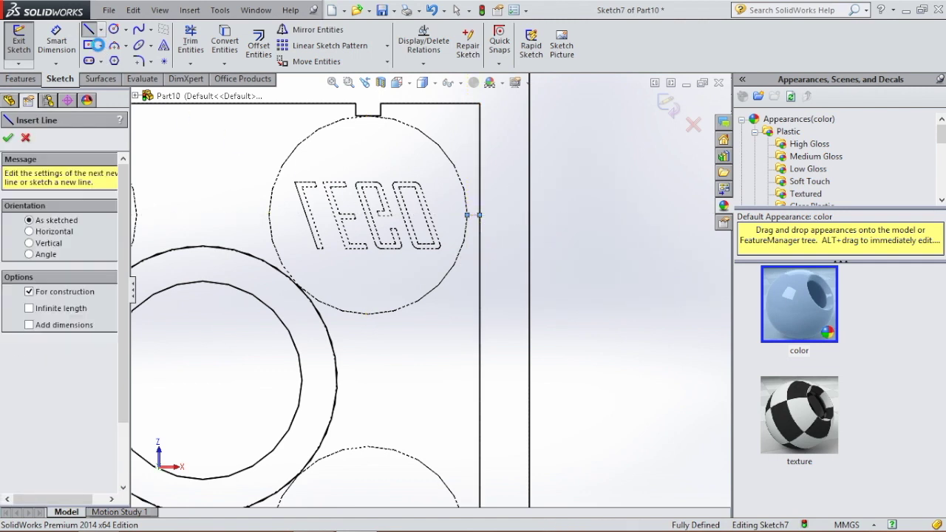
{"action": "key", "text": "Escape"}
Step: Sketch a center rectangle of about 0.54 × 0.69 mm centred on the centerline's endpoint at the long inner wall
{"action": "left_click", "coordinate": [89, 45]}
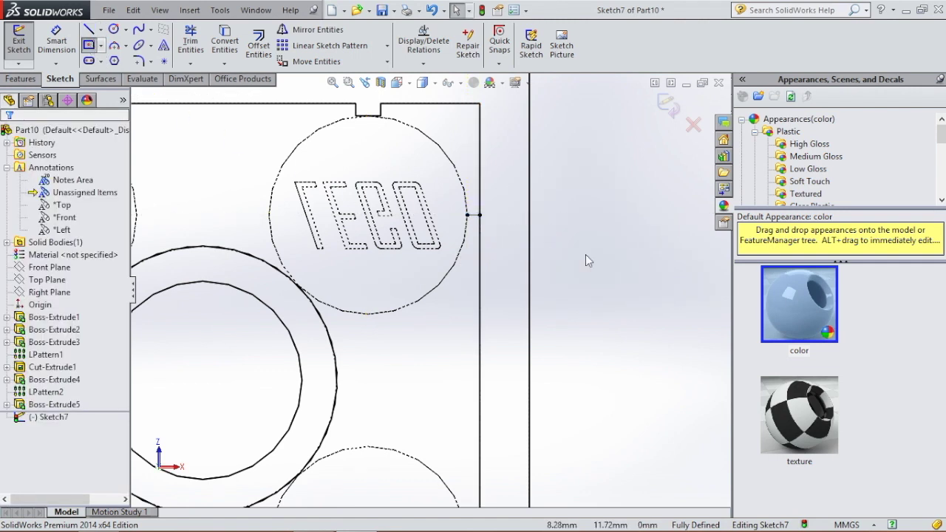
{"action": "left_click", "coordinate": [480, 215]}
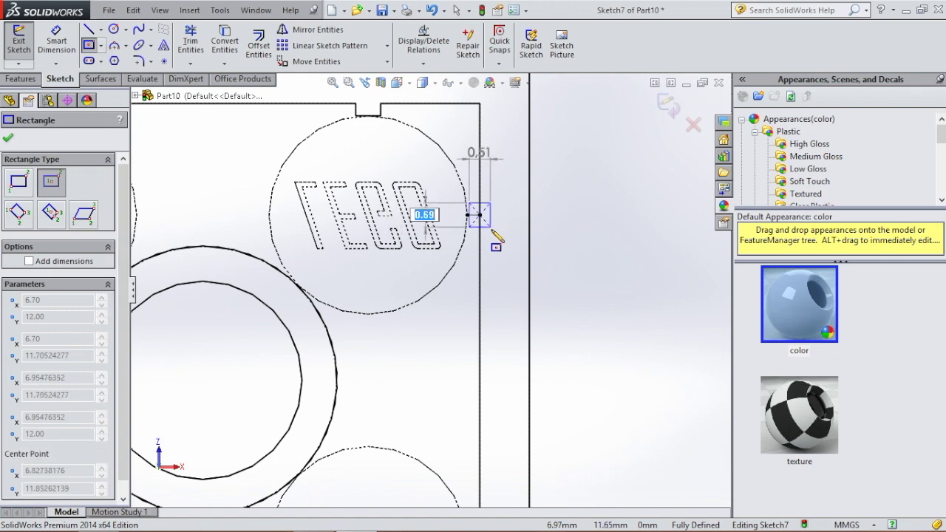
{"action": "left_click", "coordinate": [493, 228]}
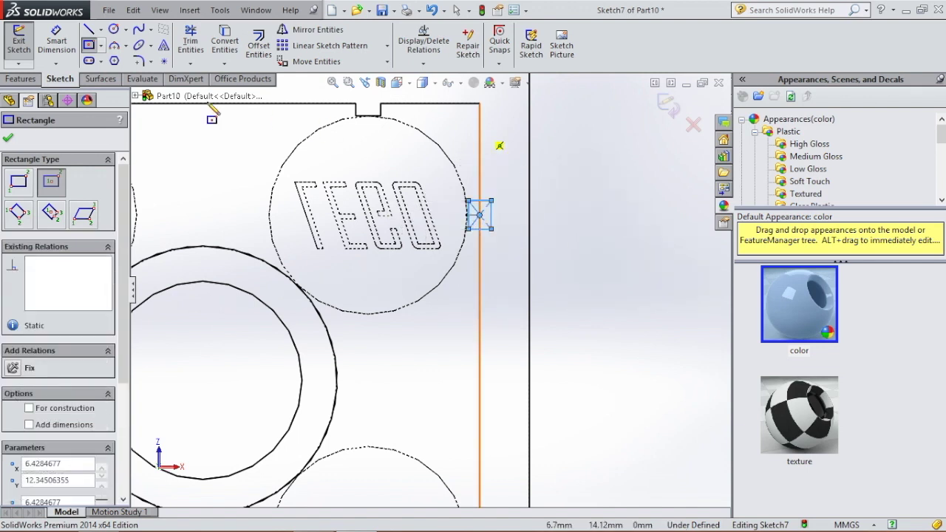
Step: Dimension the small rectangle's horizontal side on the long wall as 0.6 mm
{"action": "left_click", "coordinate": [56, 42]}
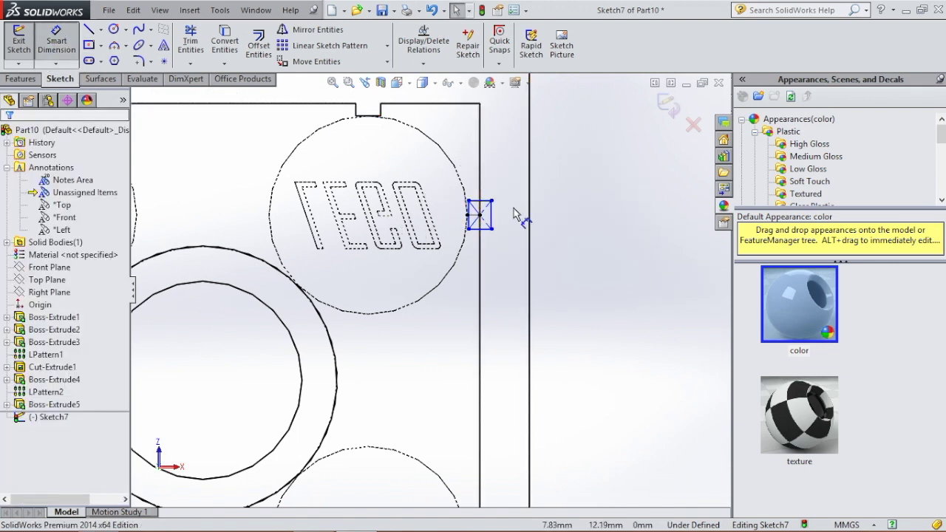
{"action": "left_click", "coordinate": [486, 201]}
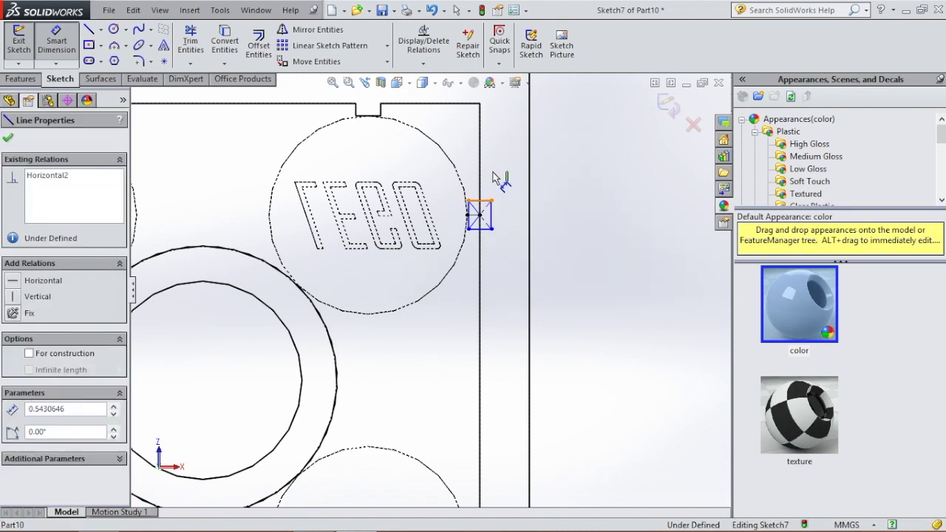
{"action": "left_click", "coordinate": [494, 178]}
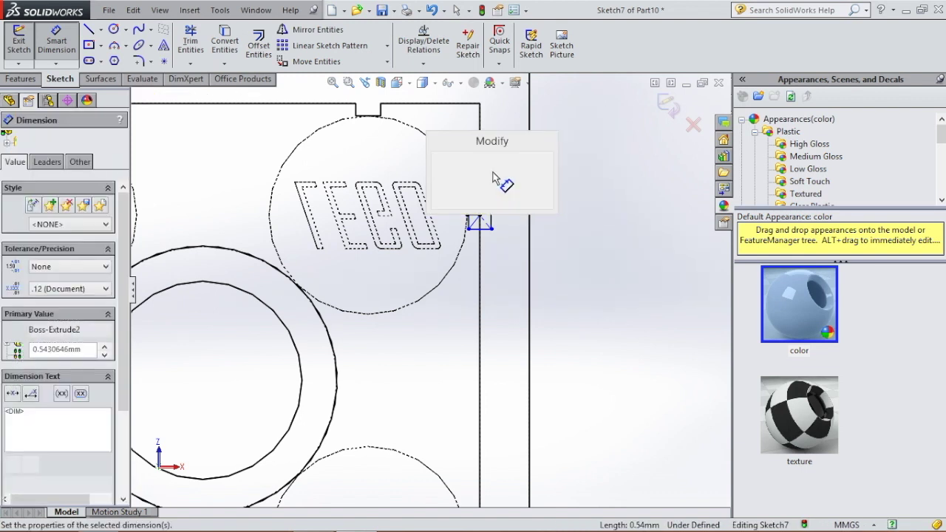
{"action": "type", "text": "0.6"}
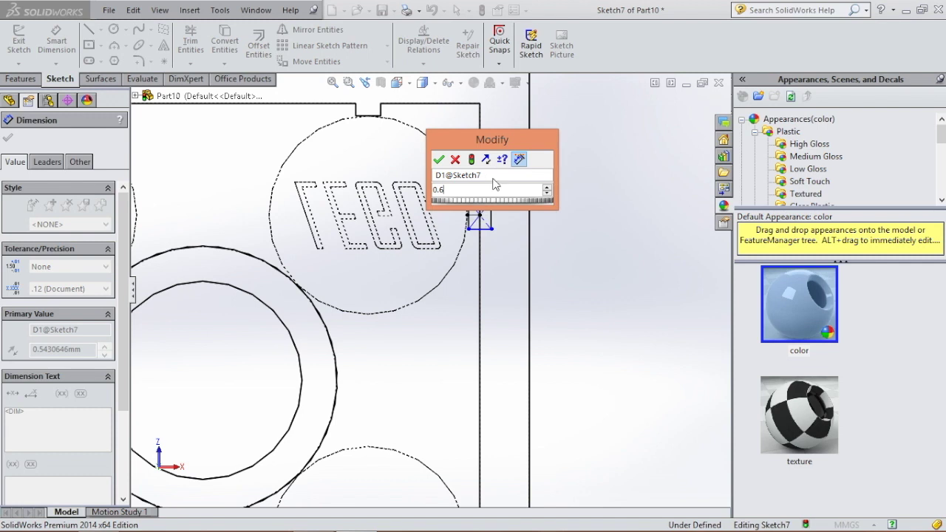
{"action": "key", "text": "Escape"}
Step: Dimension the small rectangle's vertical side as 0.6 mm and finish dimensioning
{"action": "left_click", "coordinate": [495, 216]}
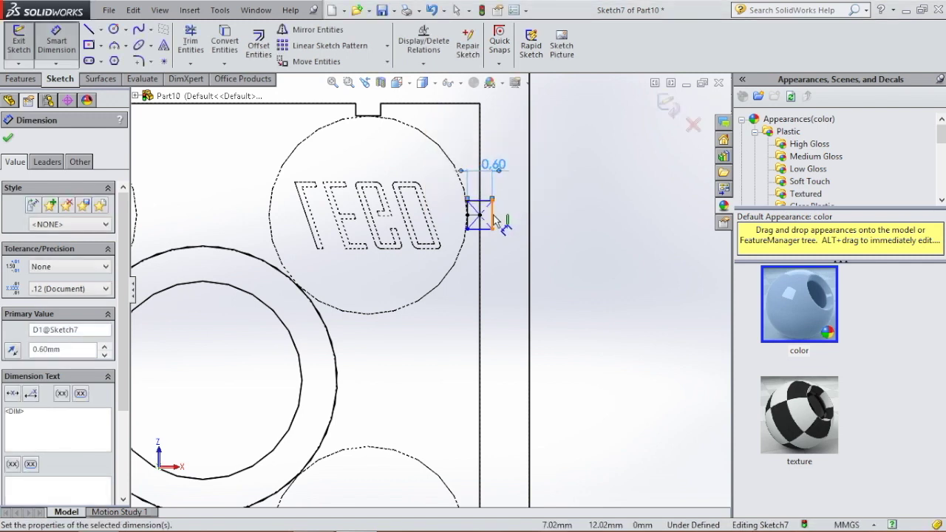
{"action": "left_click", "coordinate": [578, 224]}
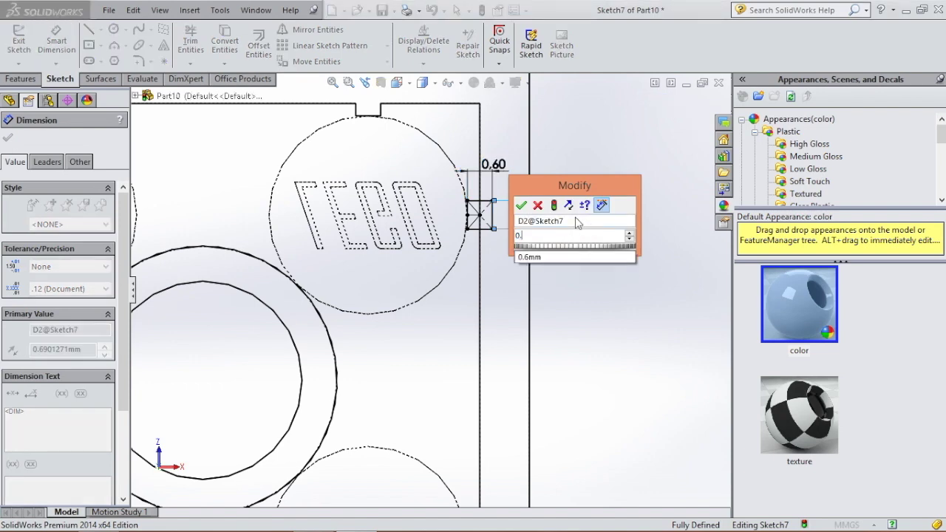
{"action": "key", "text": "Return"}
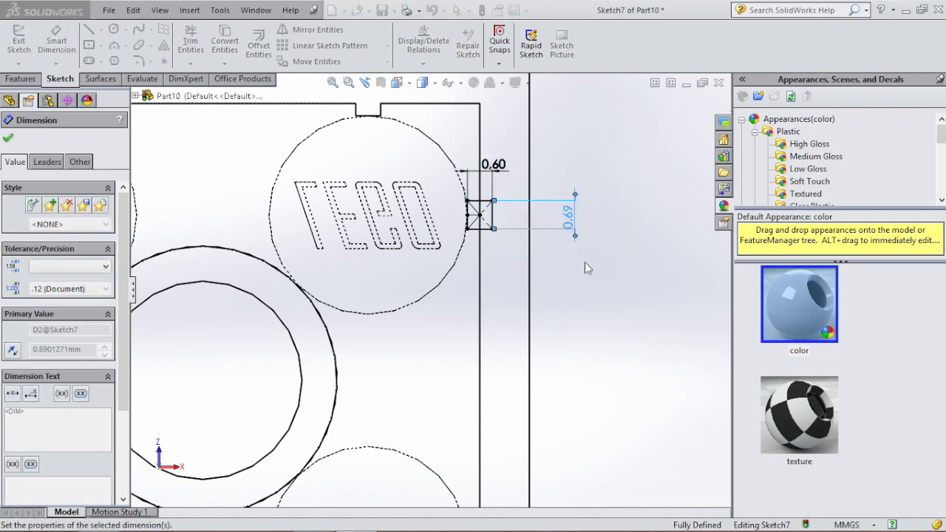
{"action": "key", "text": "f"}
{"action": "scroll", "coordinate": [481, 380], "scroll_direction": "up", "scroll_amount": 3}
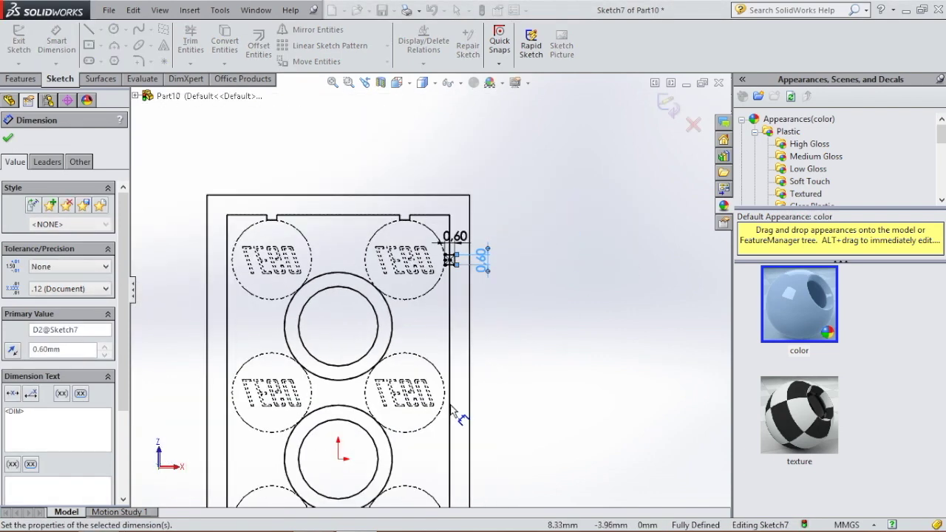
{"action": "scroll", "coordinate": [450, 411], "scroll_direction": "up", "scroll_amount": 2}
{"action": "scroll", "coordinate": [453, 411], "scroll_direction": "down", "scroll_amount": 2}
{"action": "key", "text": "f"}
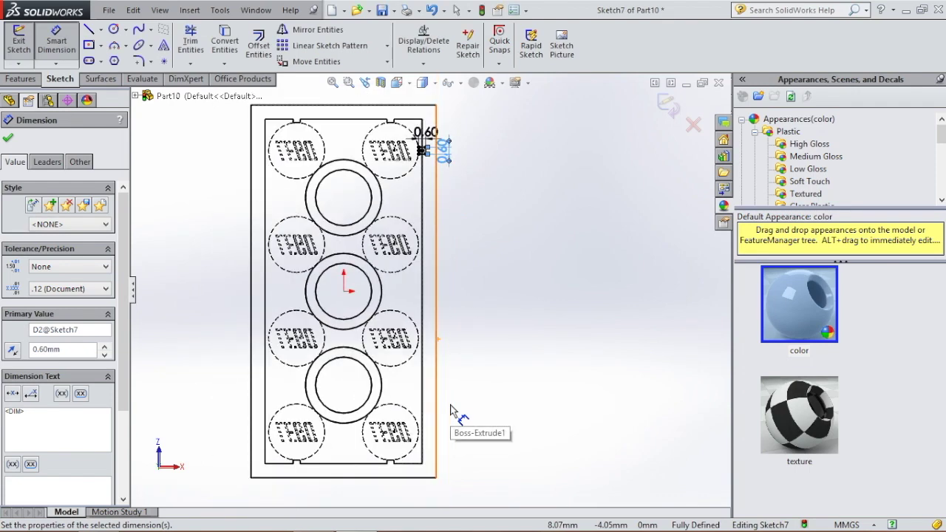
{"action": "key", "text": "Escape"}
{"action": "key", "text": "Escape"}
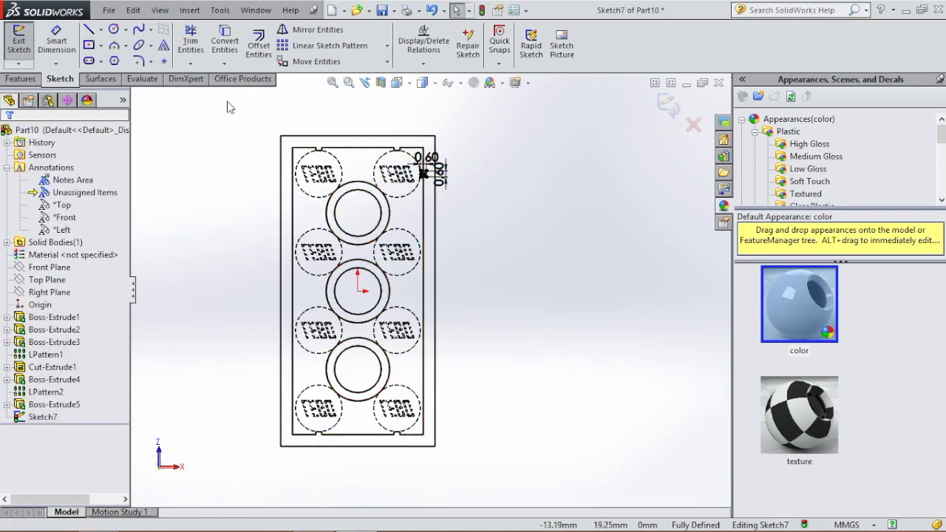
Step: Extrude the small square on the long wall as a blind boss of 8.40 mm, merged with the body
{"action": "left_click", "coordinate": [20, 79]}
{"action": "left_click", "coordinate": [25, 41]}
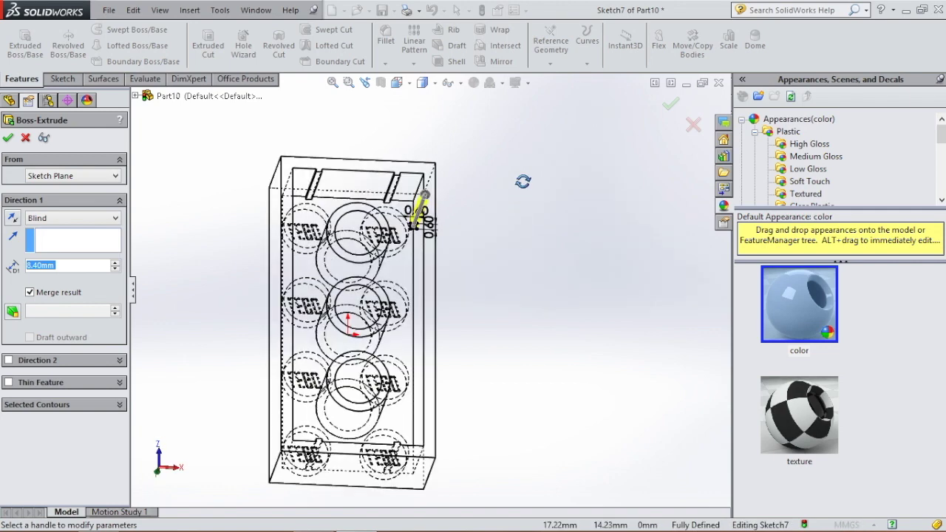
{"action": "left_click", "coordinate": [9, 138]}
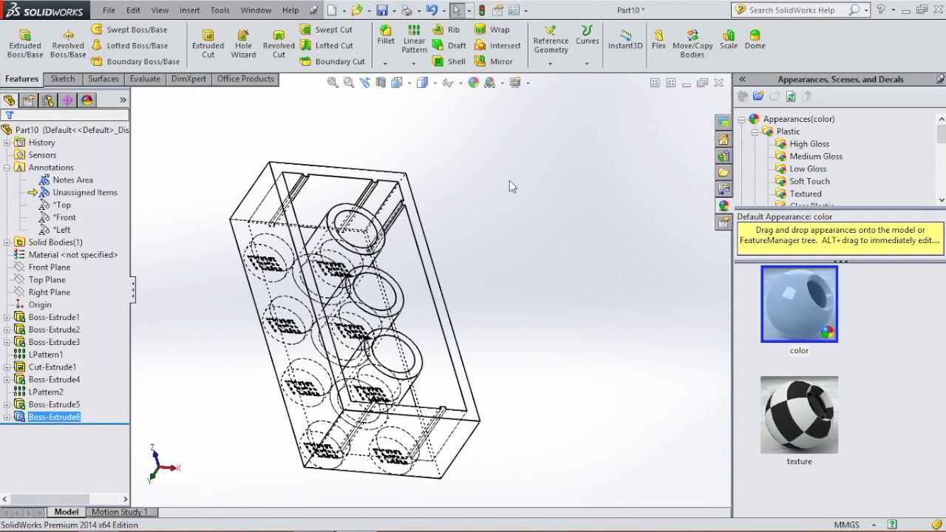
Step: Pattern the new wall rib linearly along the long wall's edge with 8 mm spacing and 4 instances
{"action": "middle_click_drag", "start_coordinate": [503, 214], "coordinate": [481, 162]}
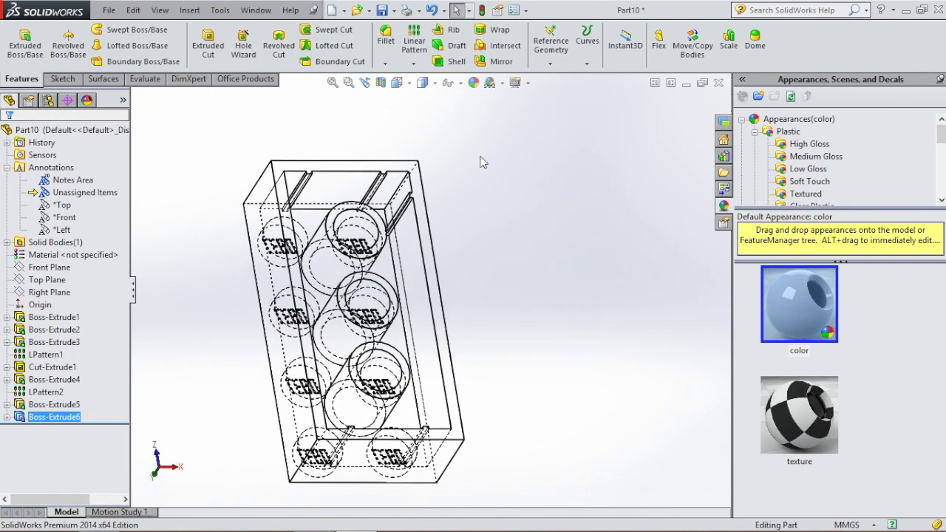
{"action": "left_click", "coordinate": [423, 50]}
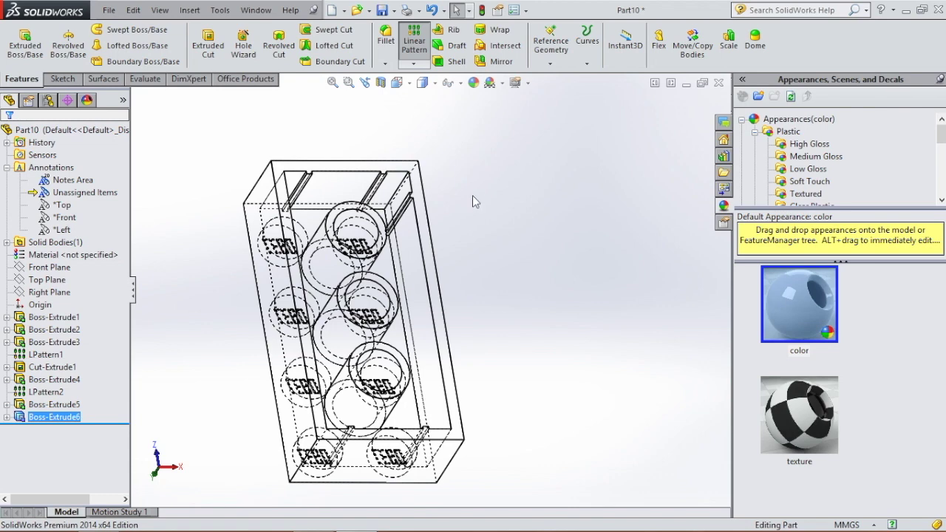
{"action": "scroll", "coordinate": [414, 230], "scroll_direction": "down", "scroll_amount": 6}
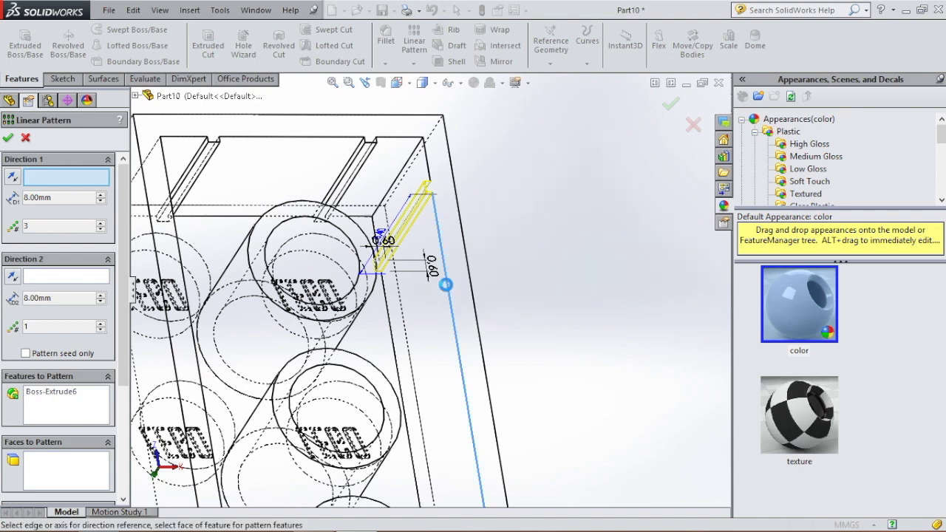
{"action": "left_click", "coordinate": [448, 290]}
{"action": "scroll", "coordinate": [583, 265], "scroll_direction": "up", "scroll_amount": 2}
{"action": "scroll", "coordinate": [583, 266], "scroll_direction": "up", "scroll_amount": 2}
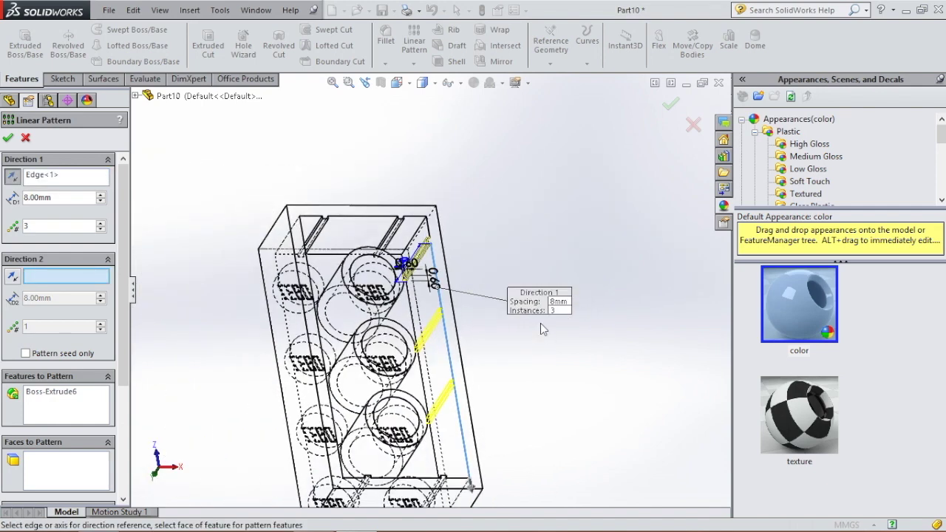
{"action": "left_click", "coordinate": [101, 223]}
{"action": "middle_click_drag", "start_coordinate": [584, 389], "coordinate": [577, 436]}
{"action": "key", "text": "f"}
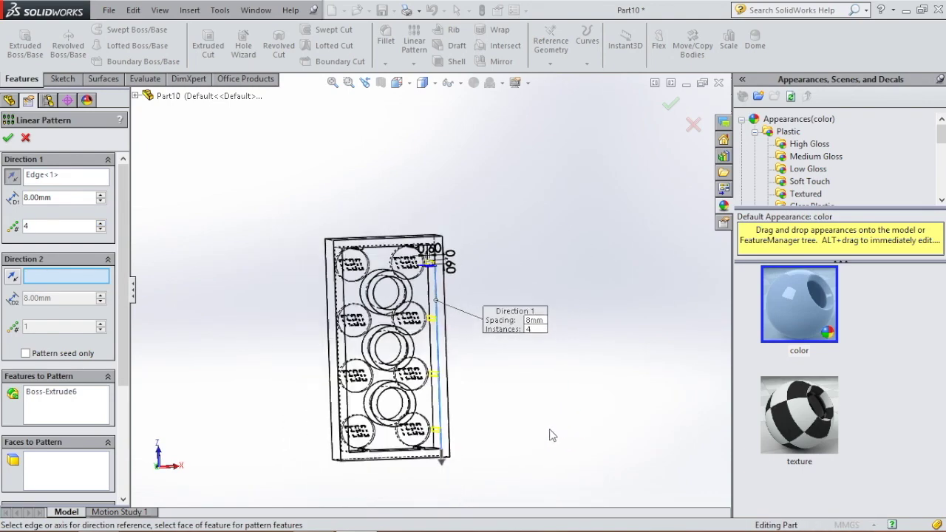
{"action": "left_click", "coordinate": [8, 139]}
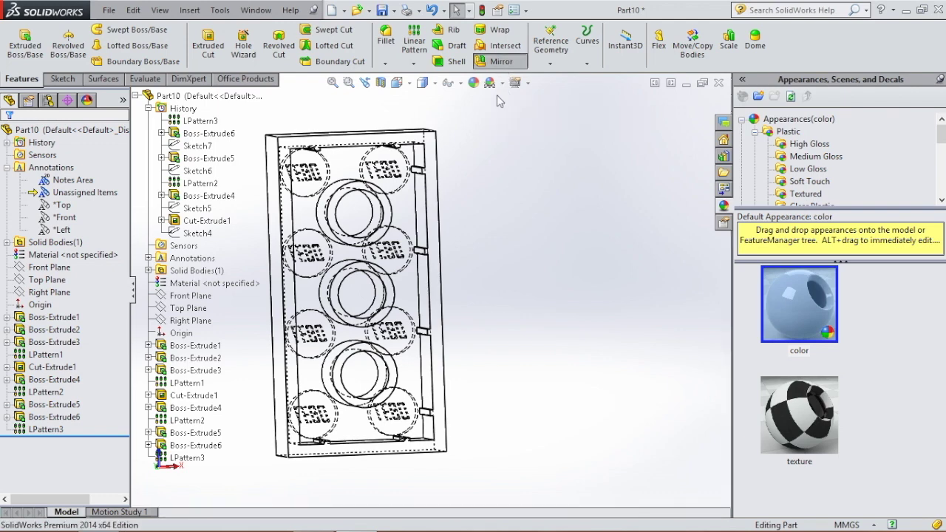
Step: Mirror the long-wall rib and its linear pattern about the Right Plane to the opposite long wall
{"action": "left_click", "coordinate": [506, 65]}
{"action": "scroll", "coordinate": [427, 204], "scroll_direction": "down", "scroll_amount": 3}
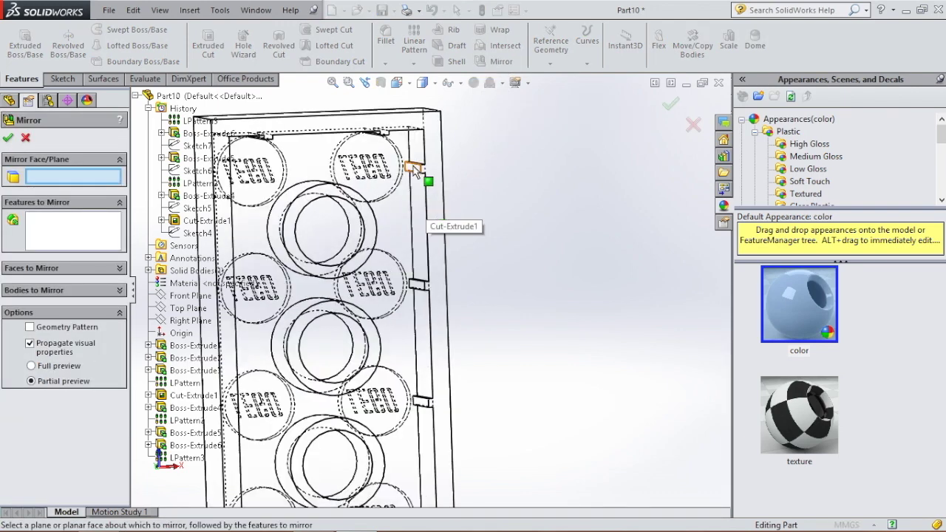
{"action": "scroll", "coordinate": [478, 265], "scroll_direction": "up", "scroll_amount": 5}
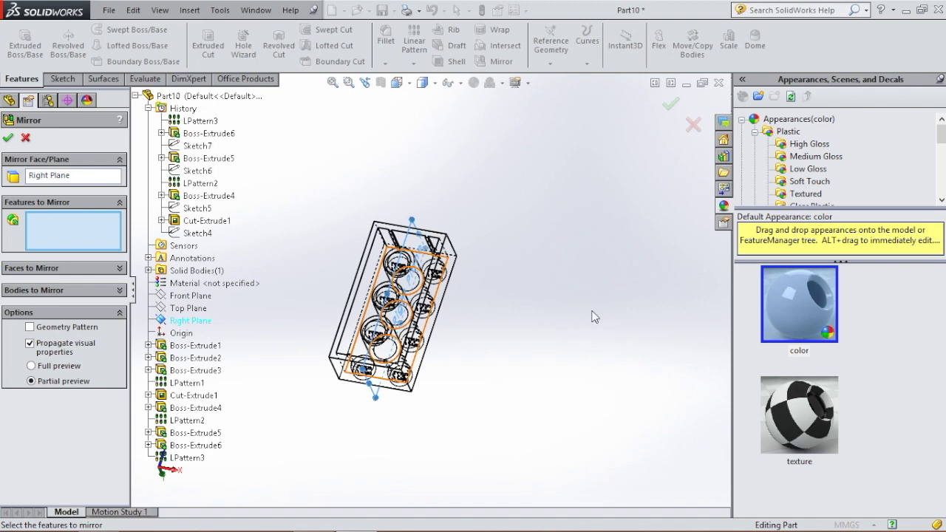
{"action": "middle_click_drag", "start_coordinate": [555, 327], "coordinate": [504, 294]}
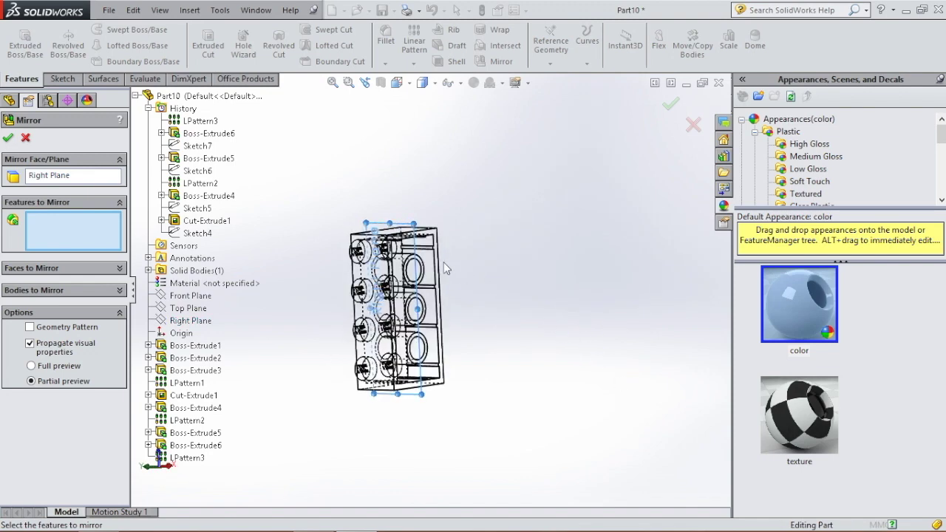
{"action": "scroll", "coordinate": [446, 268], "scroll_direction": "down", "scroll_amount": 5}
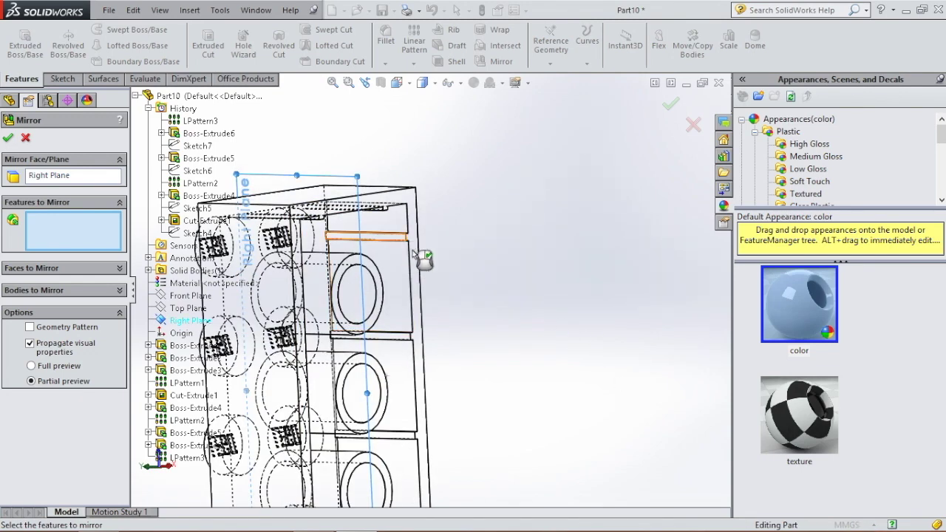
{"action": "left_click", "coordinate": [405, 245]}
{"action": "left_click", "coordinate": [401, 342]}
{"action": "scroll", "coordinate": [591, 355], "scroll_direction": "up", "scroll_amount": 3}
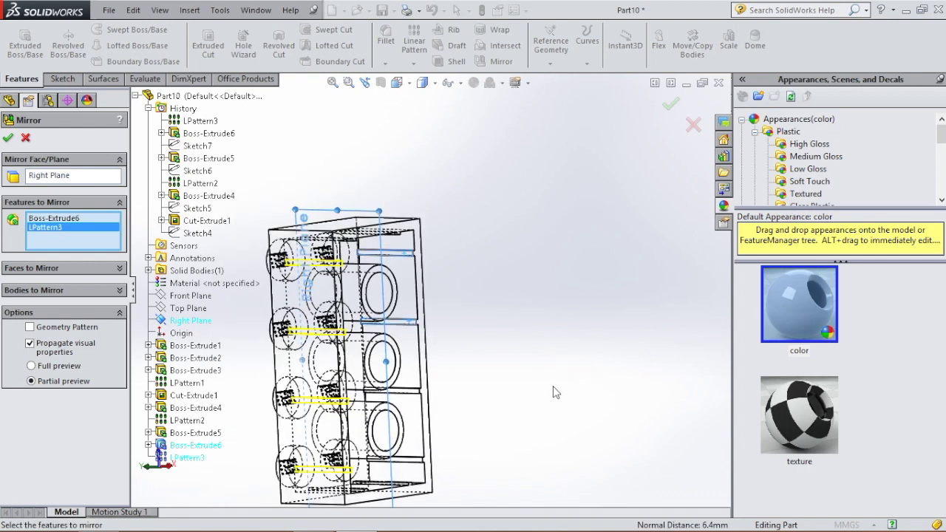
{"action": "left_click", "coordinate": [671, 104]}
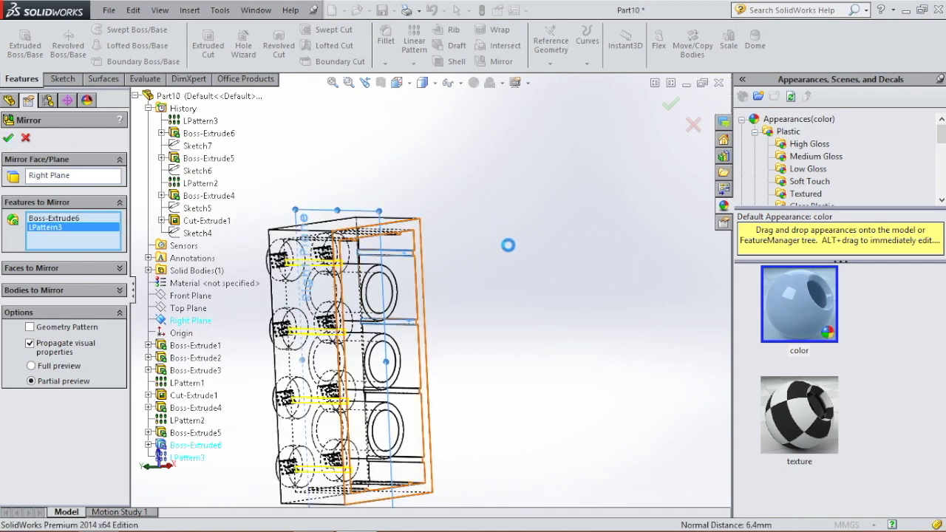
Step: Change the brick's display style to shaded without edges
{"action": "middle_click_drag", "start_coordinate": [483, 261], "coordinate": [501, 380]}
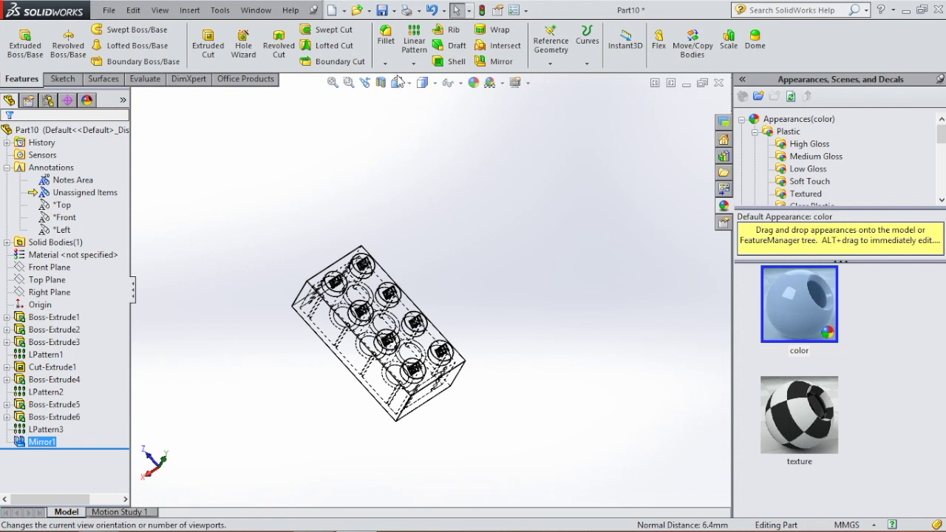
{"action": "mouse_move", "coordinate": [422, 83]}
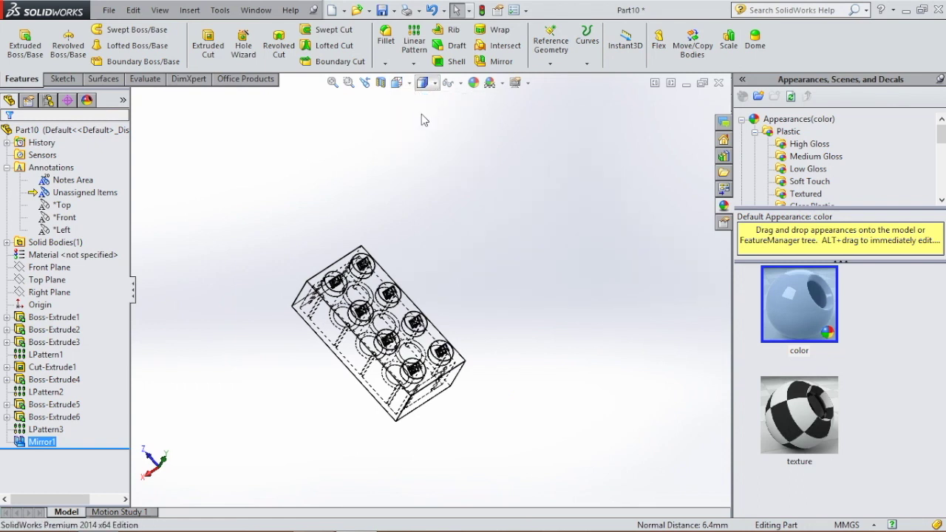
{"action": "left_click", "coordinate": [423, 116]}
{"action": "scroll", "coordinate": [397, 382], "scroll_direction": "down", "scroll_amount": 5}
{"action": "mouse_move", "coordinate": [577, 167]}
{"action": "middle_mouse_down"}
{"action": "mouse_move", "coordinate": [443, 244]}
{"action": "mouse_move", "coordinate": [275, 315]}
{"action": "mouse_move", "coordinate": [346, 355]}
{"action": "mouse_move", "coordinate": [387, 224]}
{"action": "mouse_move", "coordinate": [344, 329]}
{"action": "mouse_move", "coordinate": [367, 259]}
{"action": "middle_mouse_up"}
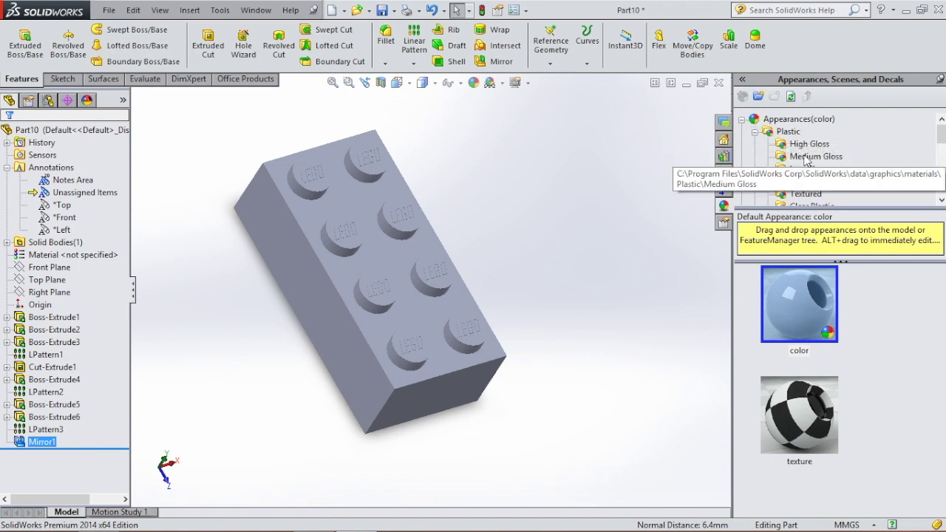
Step: Apply the yellow medium gloss plastic appearance to the whole part
{"action": "left_click", "coordinate": [827, 159]}
{"action": "left_click_drag", "start_coordinate": [945, 316], "coordinate": [944, 503]}
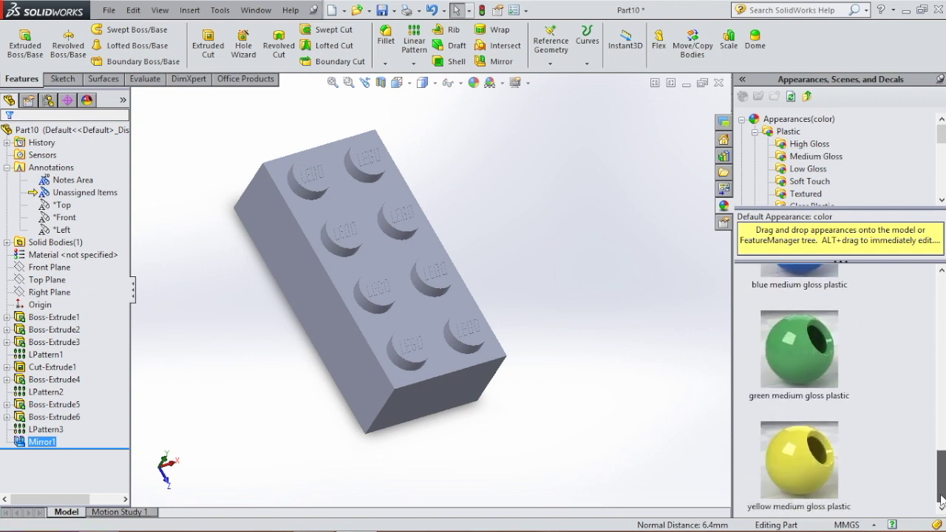
{"action": "left_click_drag", "start_coordinate": [794, 466], "coordinate": [426, 321]}
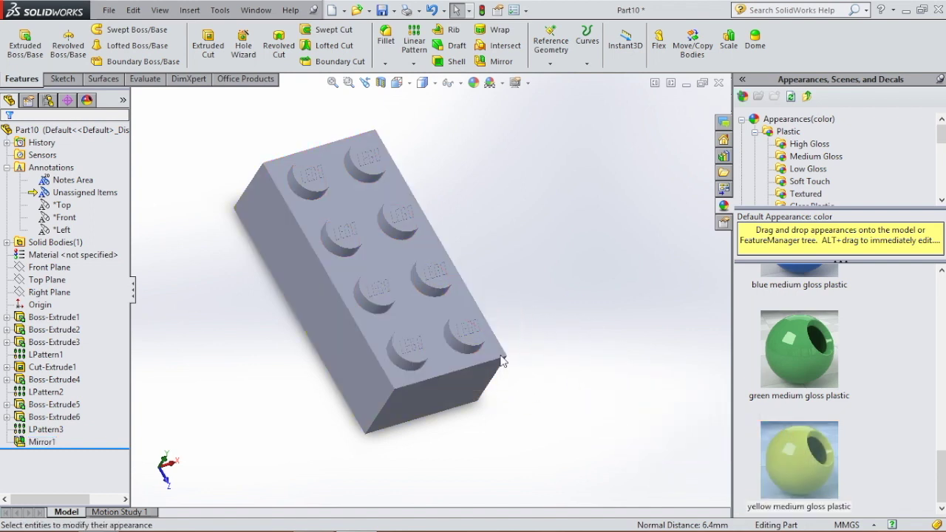
{"action": "left_click_drag", "start_coordinate": [776, 456], "coordinate": [414, 300]}
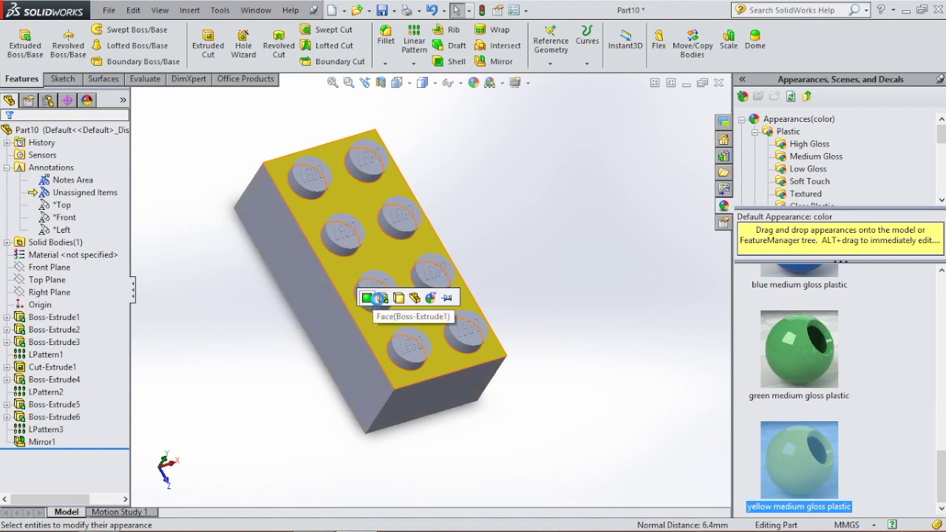
{"action": "left_click", "coordinate": [417, 302]}
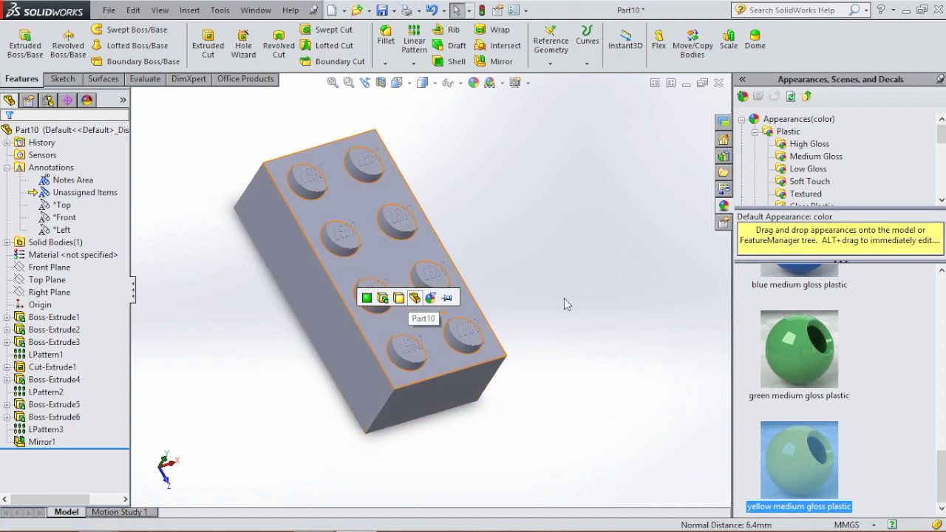
Step: Set up a constant size fillet on the brick's top face with a radius of 0.1 mm
{"action": "scroll", "coordinate": [540, 317], "scroll_direction": "down", "scroll_amount": 3}
{"action": "scroll", "coordinate": [514, 338], "scroll_direction": "up", "scroll_amount": 2}
{"action": "middle_click_drag", "start_coordinate": [511, 335], "coordinate": [359, 254]}
{"action": "scroll", "coordinate": [359, 254], "scroll_direction": "up", "scroll_amount": 3}
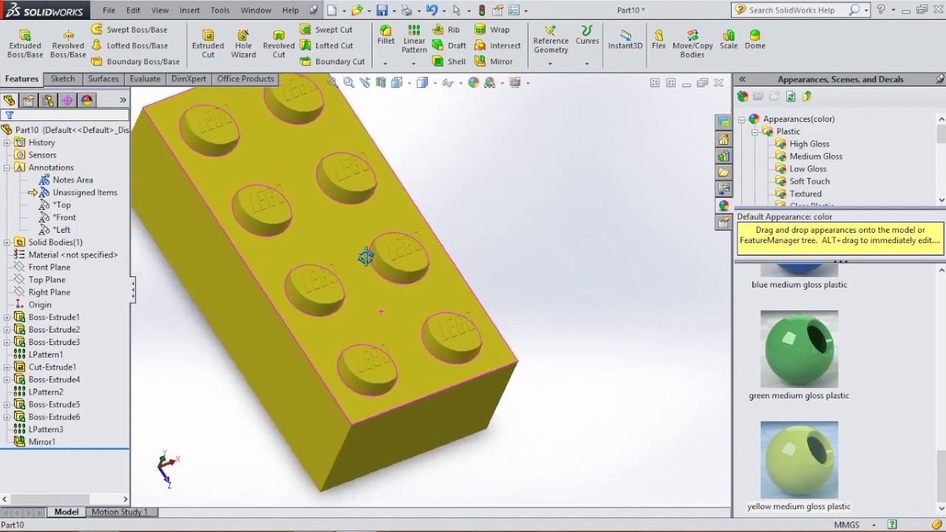
{"action": "left_click", "coordinate": [386, 41]}
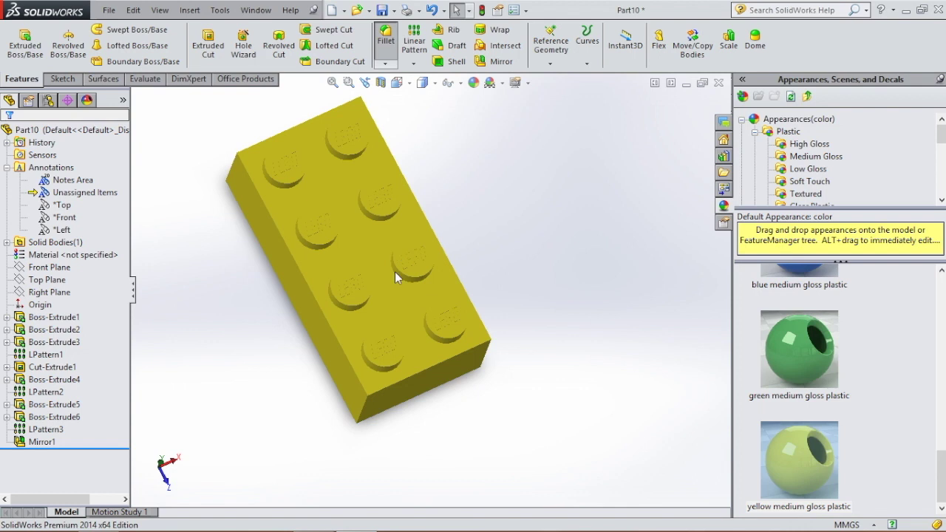
{"action": "left_click", "coordinate": [365, 255]}
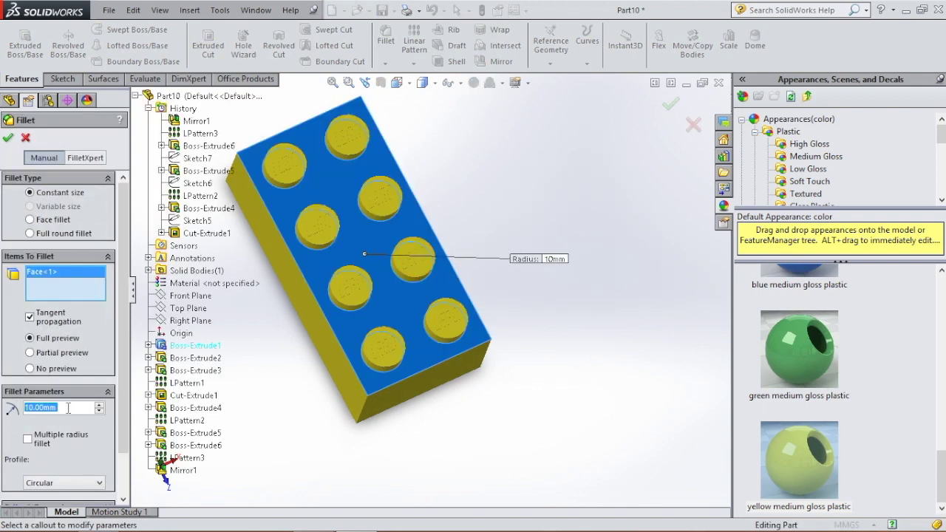
{"action": "type", "text": "0.1"}
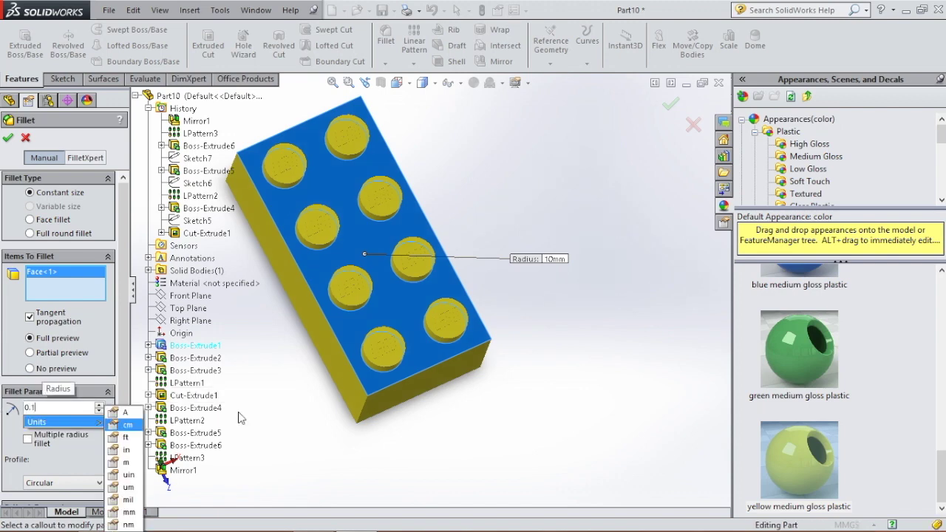
{"action": "key", "text": "Return"}
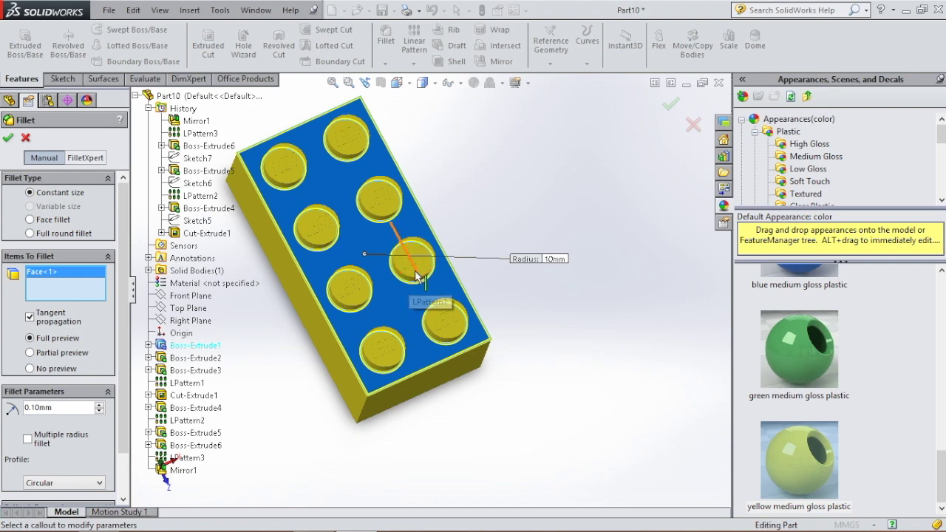
Step: Add the upper circular edges of all eight studs to the fillet selection and create the fillet
{"action": "scroll", "coordinate": [408, 277], "scroll_direction": "down", "scroll_amount": 2}
{"action": "middle_click_drag", "start_coordinate": [597, 268], "coordinate": [600, 234]}
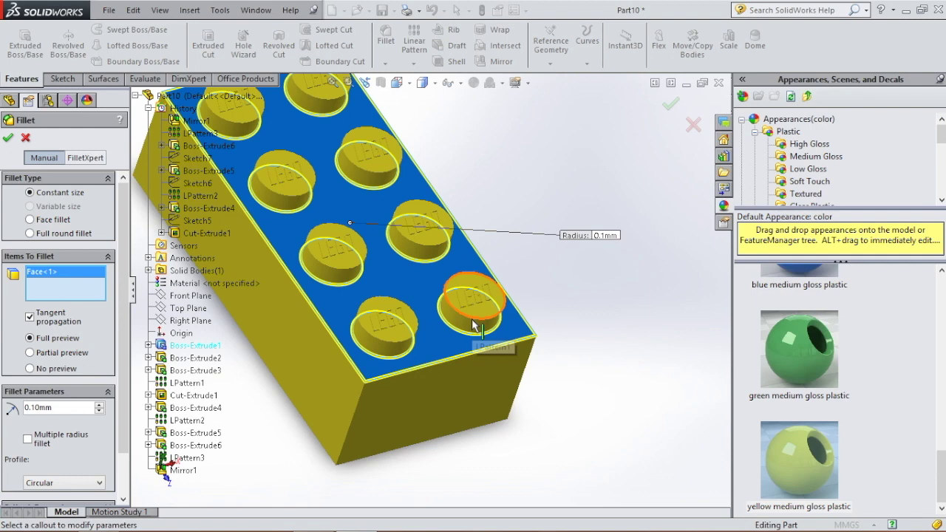
{"action": "left_click", "coordinate": [403, 343]}
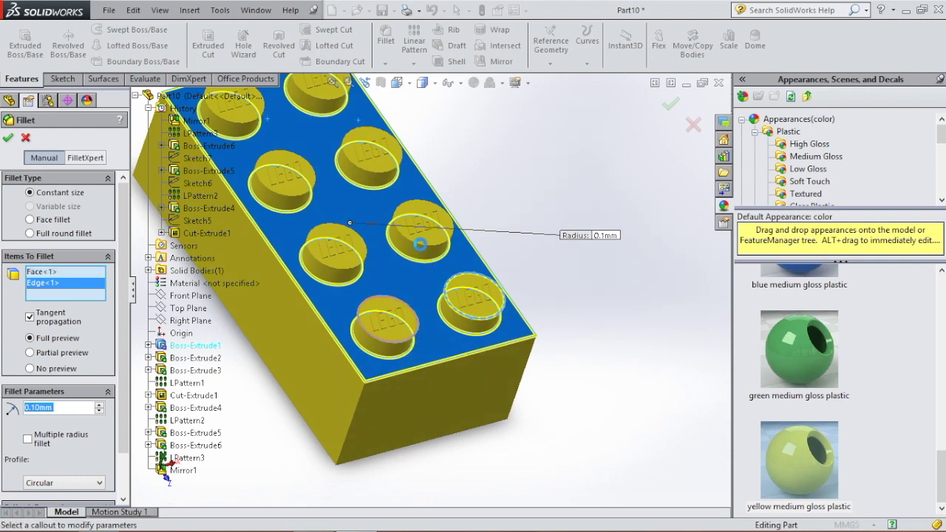
{"action": "left_click", "coordinate": [415, 250]}
{"action": "left_click", "coordinate": [351, 267]}
{"action": "left_click", "coordinate": [351, 267]}
{"action": "left_click", "coordinate": [382, 179]}
{"action": "left_click", "coordinate": [347, 188]}
{"action": "left_click", "coordinate": [303, 202]}
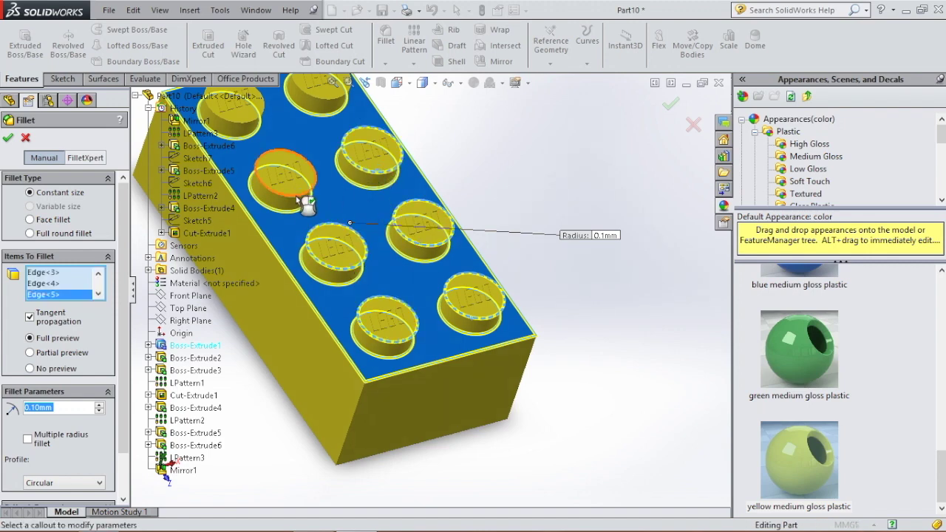
{"action": "left_click", "coordinate": [319, 105]}
{"action": "left_click", "coordinate": [319, 105]}
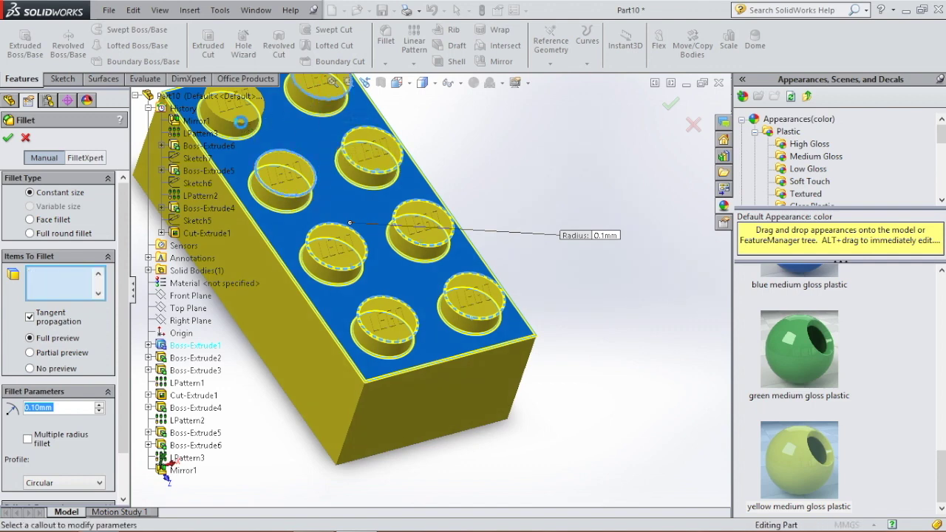
{"action": "left_click", "coordinate": [243, 128]}
{"action": "left_click", "coordinate": [243, 128]}
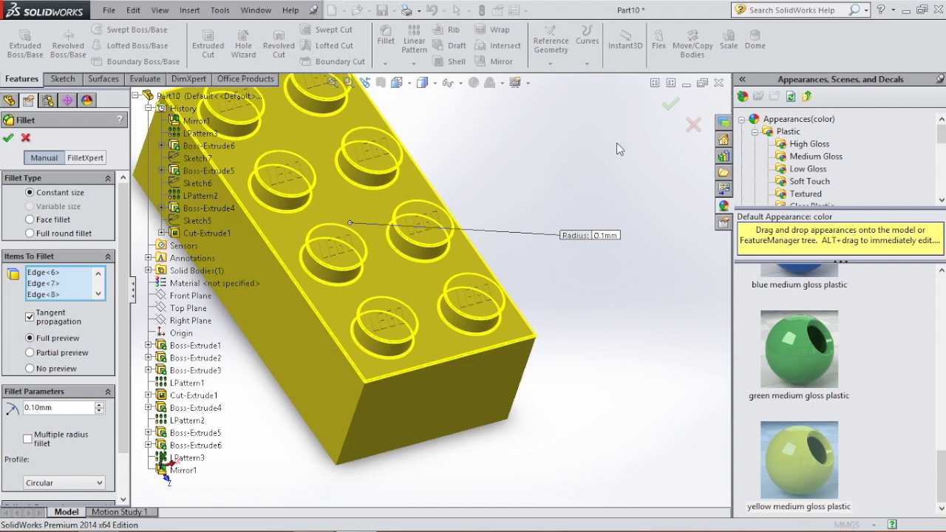
{"action": "key", "text": "Return"}
{"action": "middle_click_drag", "start_coordinate": [609, 161], "coordinate": [526, 219]}
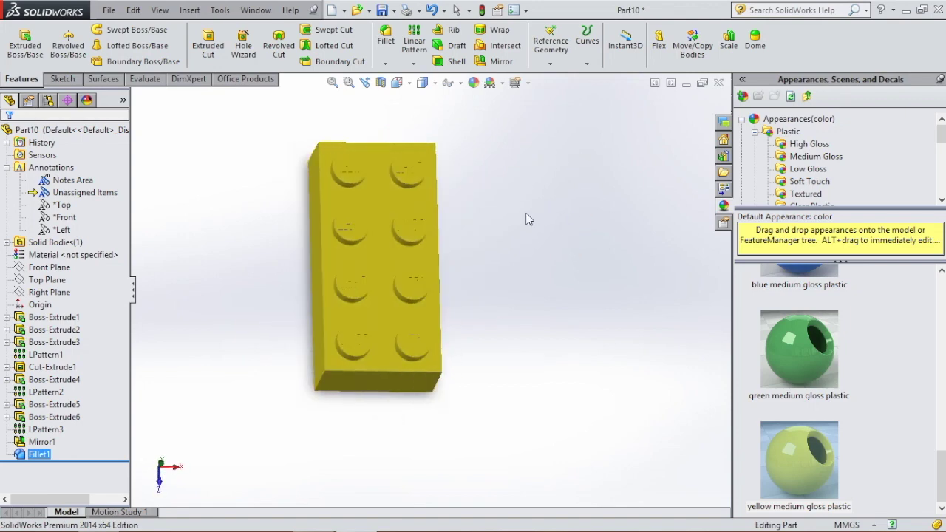